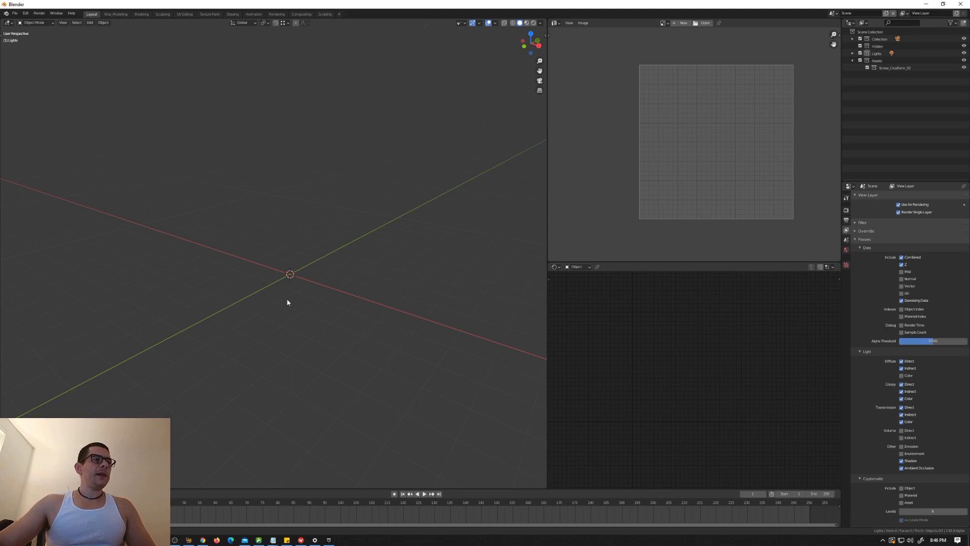
Step: Turn on the Screencast Keys display and show the viewport's tool shelf
middle_click_drag(287, 302, 284, 302)
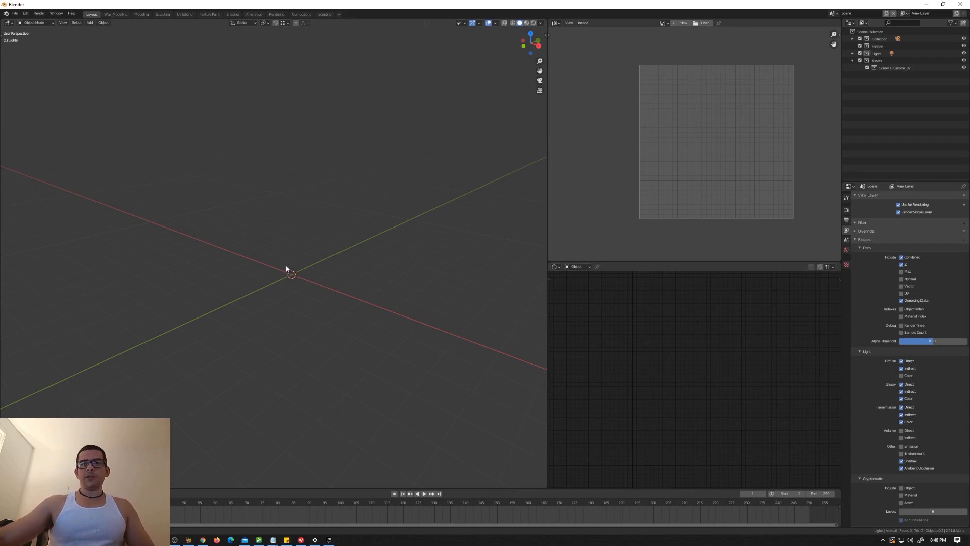
key("n")
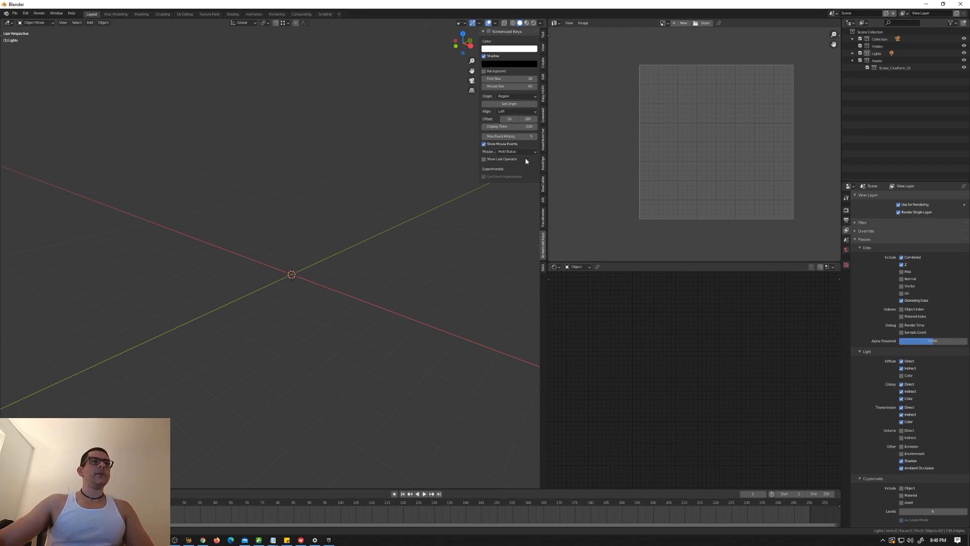
left_click(488, 31)
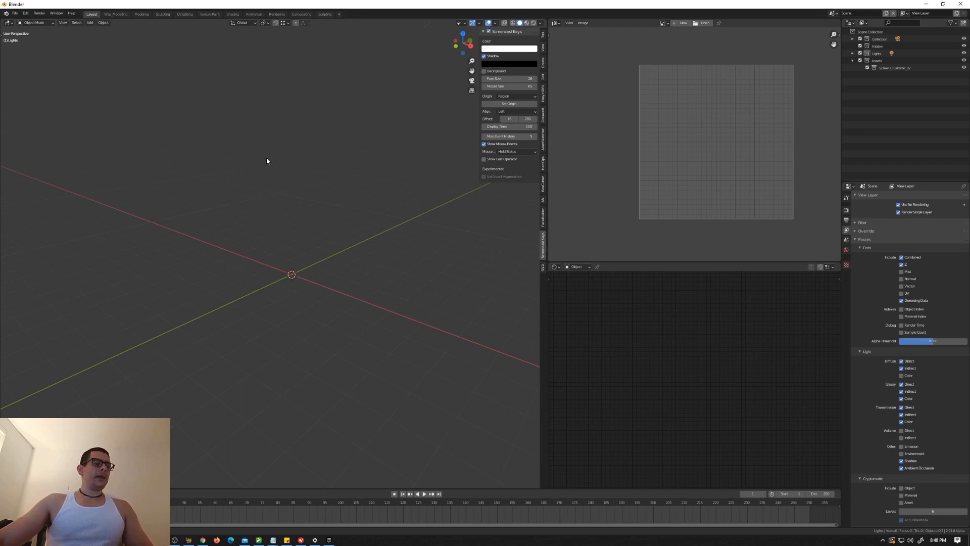
key("t")
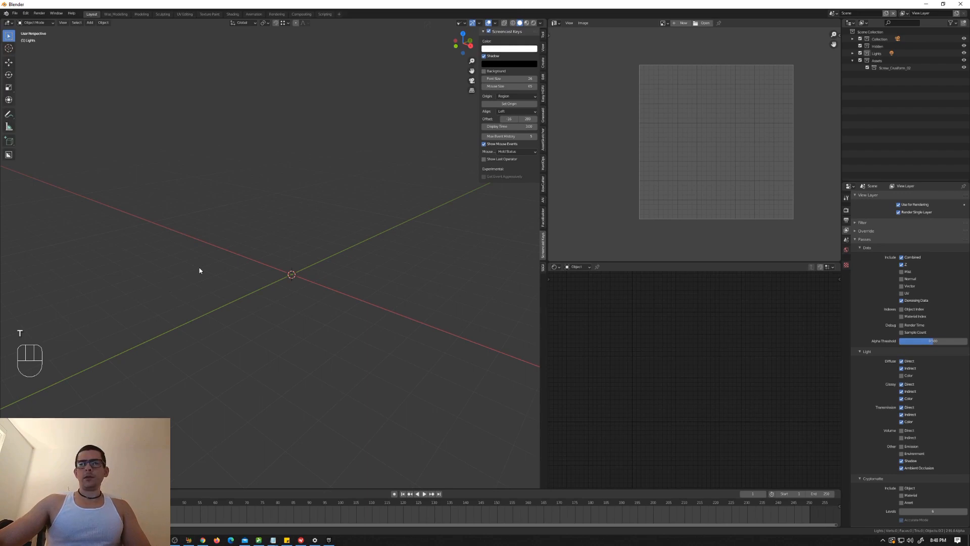
key("t")
key("t")
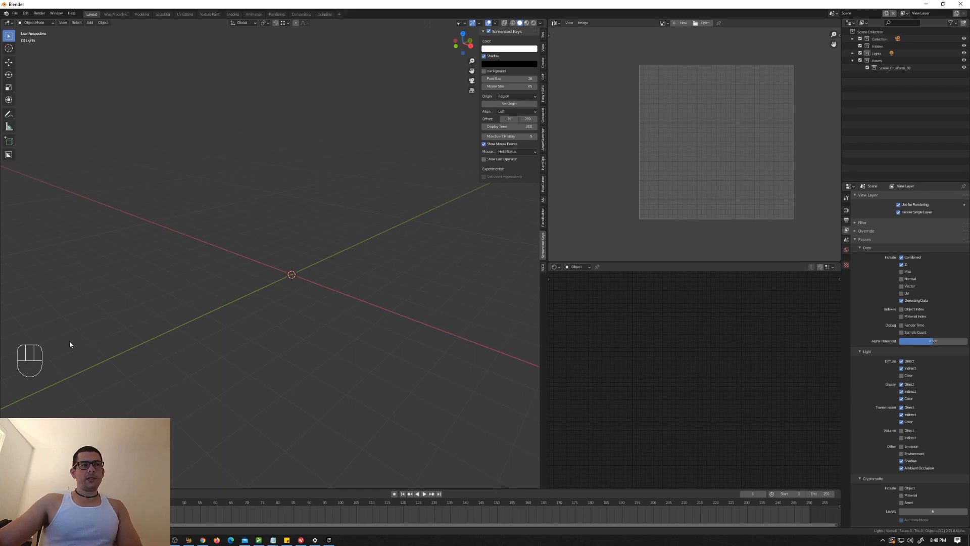
key("n")
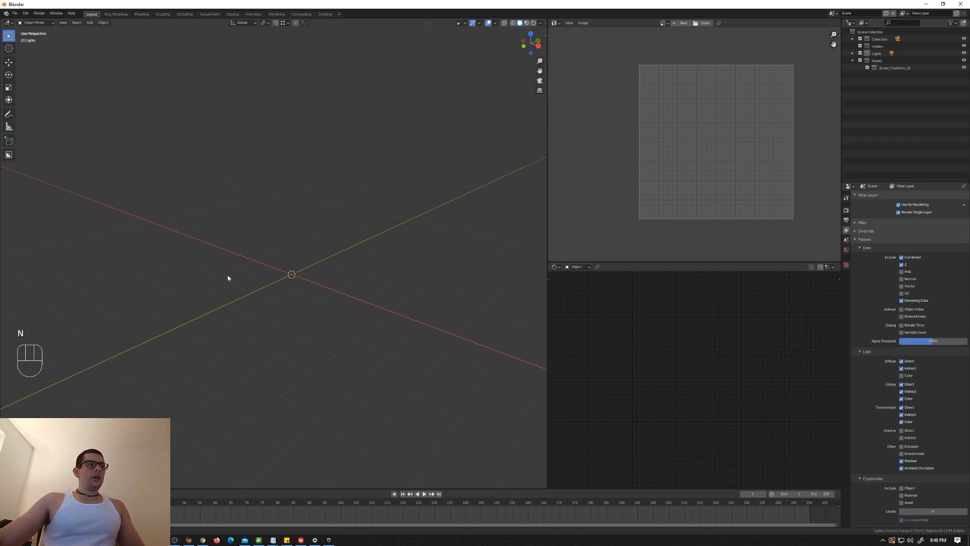
Step: Widen the 3D viewport by shifting its border with the image and shader editors
middle_click_drag(228, 278, 308, 258)
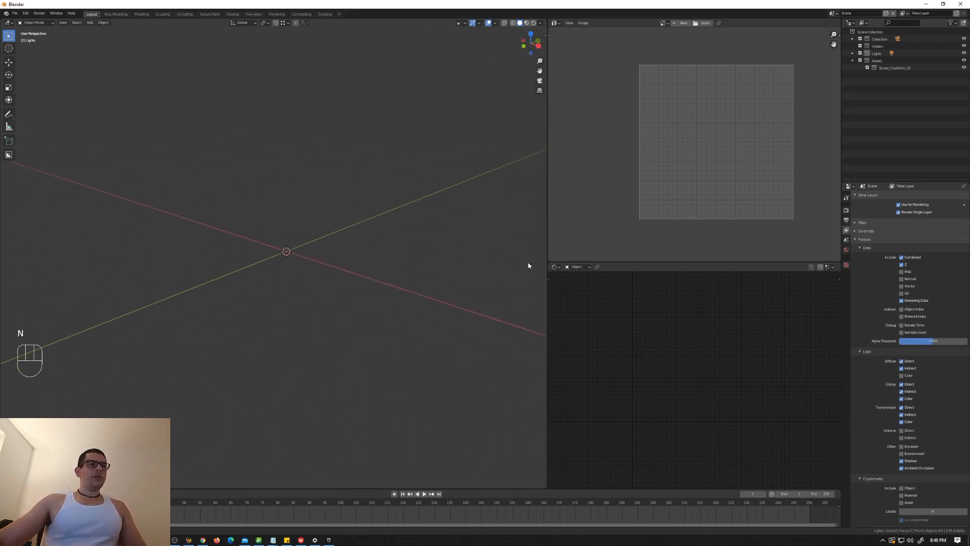
left_click_drag(547, 253, 685, 253)
middle_click_drag(550, 249, 493, 249, "shift")
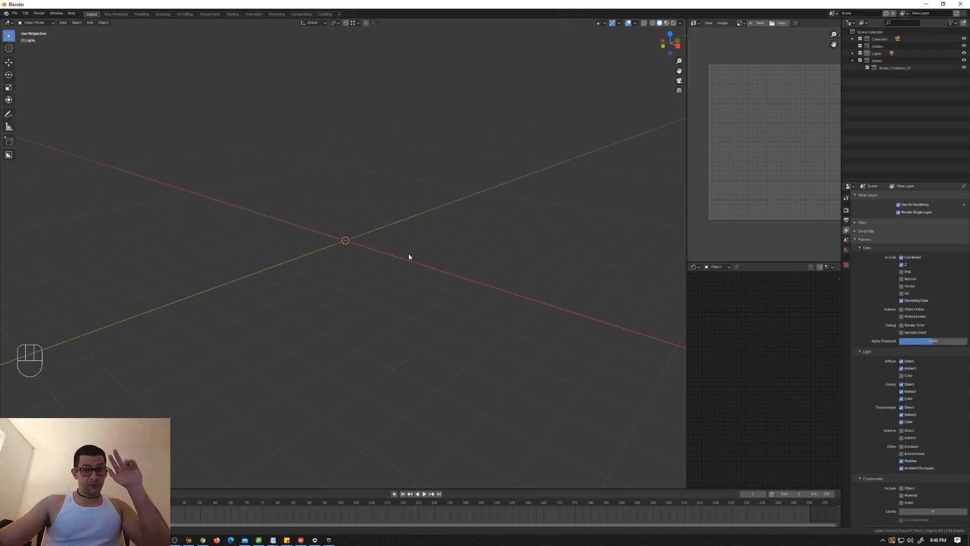
Step: Add a Landscape mesh at the world origin
key("shift")
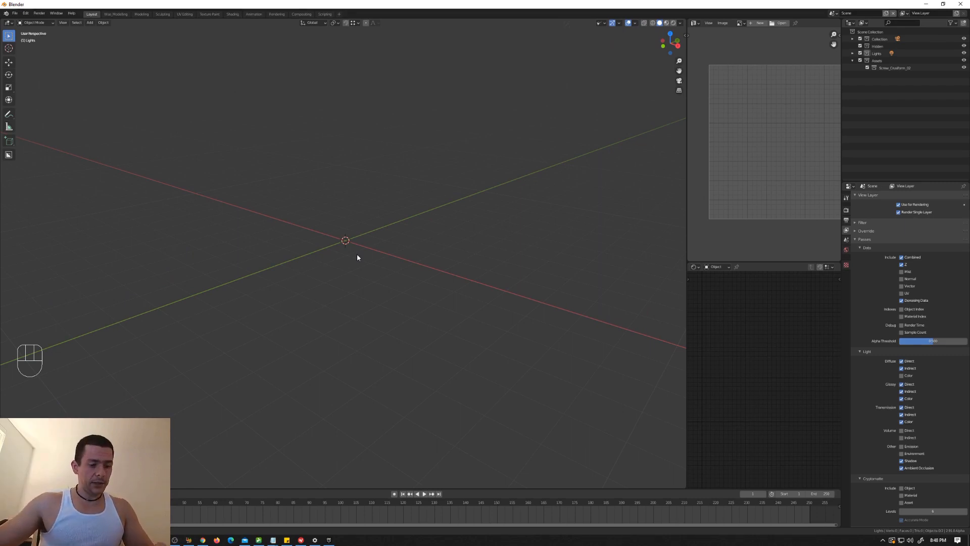
key("shift+a")
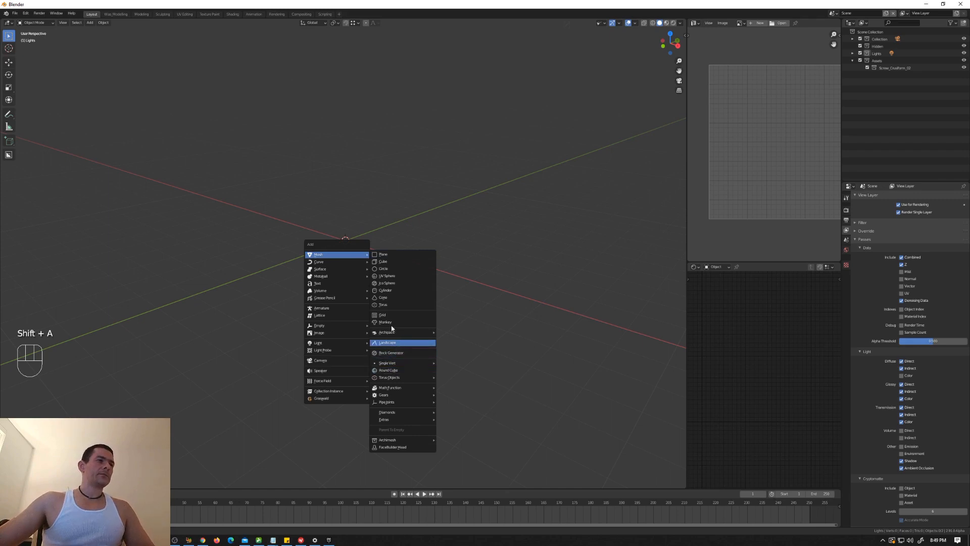
left_click(387, 343)
scroll(349, 237, "up", 6)
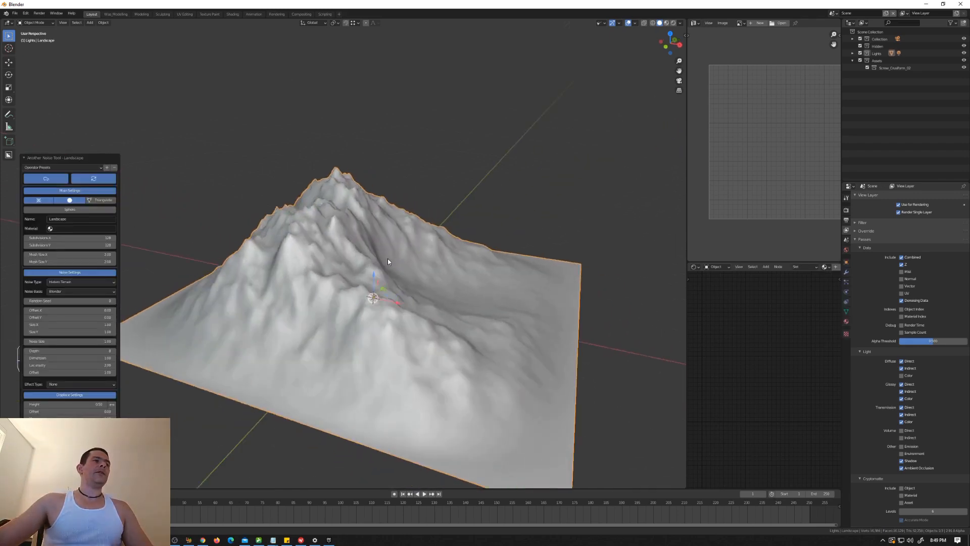
scroll(387, 260, "down", 6)
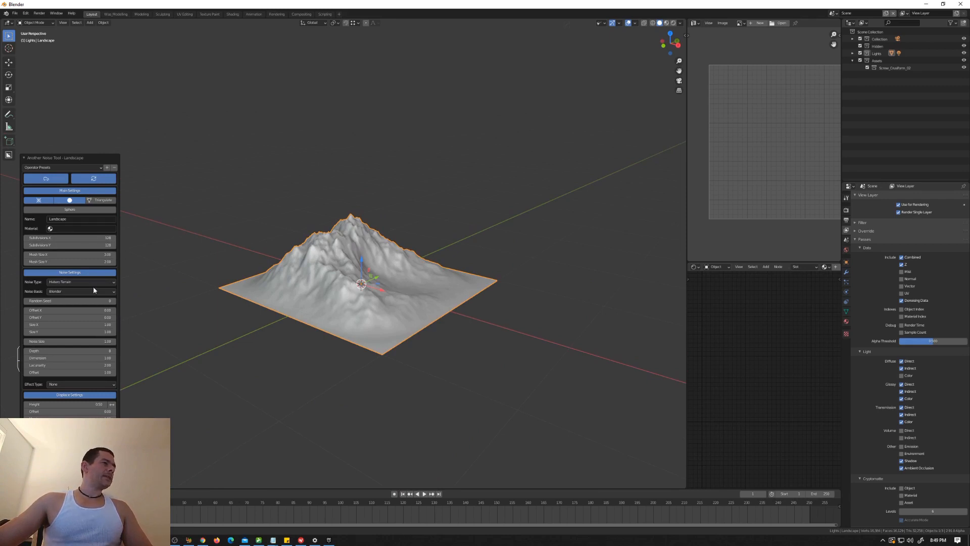
Step: Enlarge the landscape's mesh size in X to 4.18 and in Y as well, and increase its noise size
left_click_drag(70, 254, 124, 262)
scroll(347, 247, "down", 6)
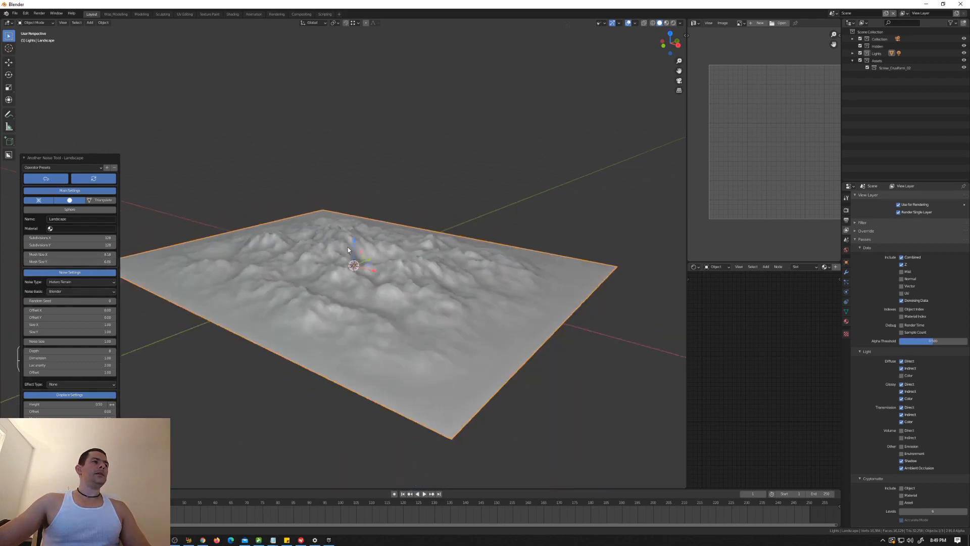
scroll(379, 255, "up", 5)
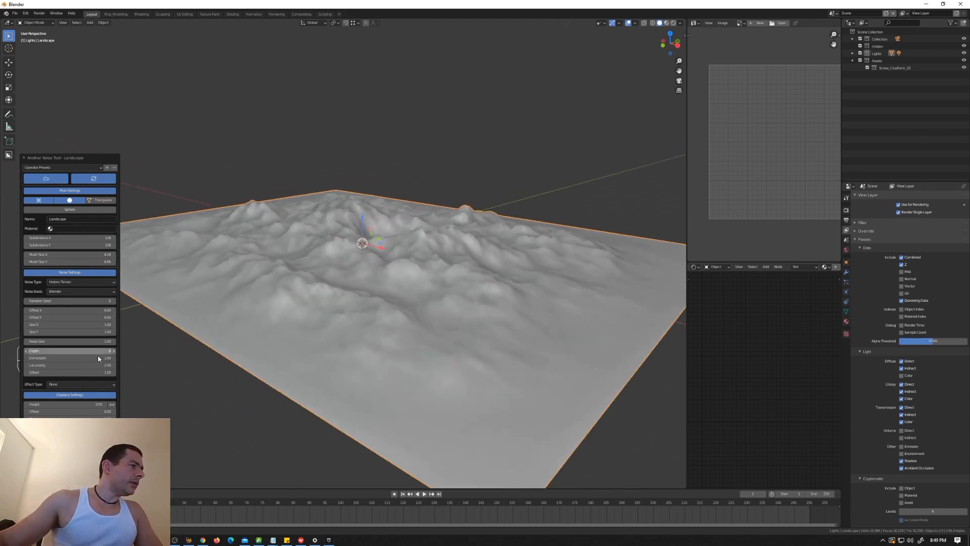
left_click_drag(70, 341, 113, 341)
scroll(323, 290, "down", 5)
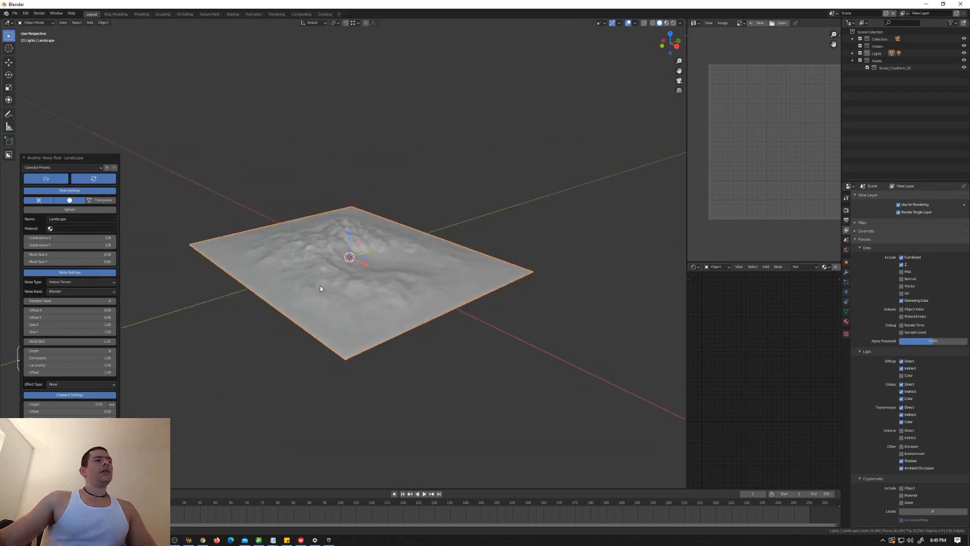
Step: Scale up the whole landscape mesh in Edit Mode and return to Object Mode
mouse_move(356, 278)
middle_mouse_down("shift")
mouse_move(347, 265)
mouse_move(392, 246)
mouse_move(348, 262)
middle_mouse_up("shift")
left_click(435, 181)
left_click(378, 254)
scroll(333, 259, "up", 3)
scroll(348, 263, "down", 5)
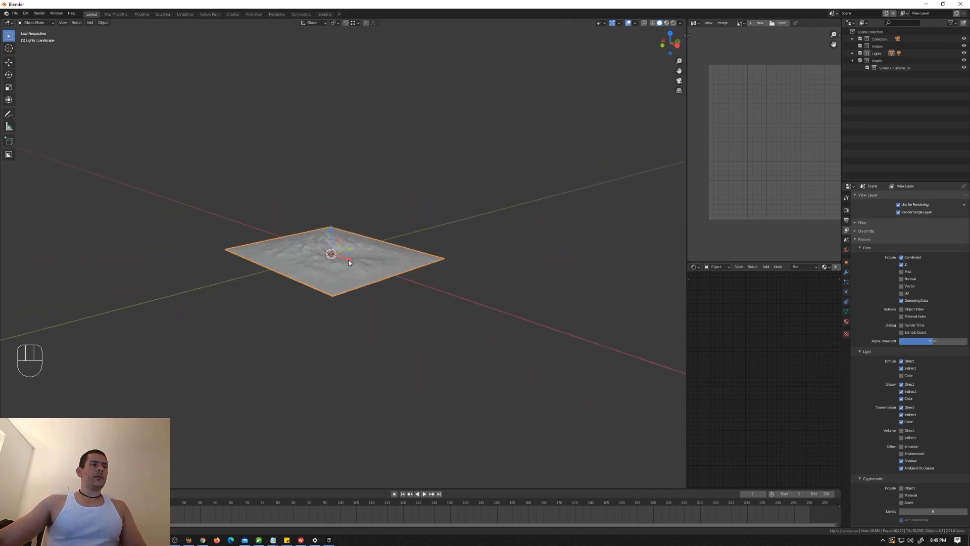
key("Tab")
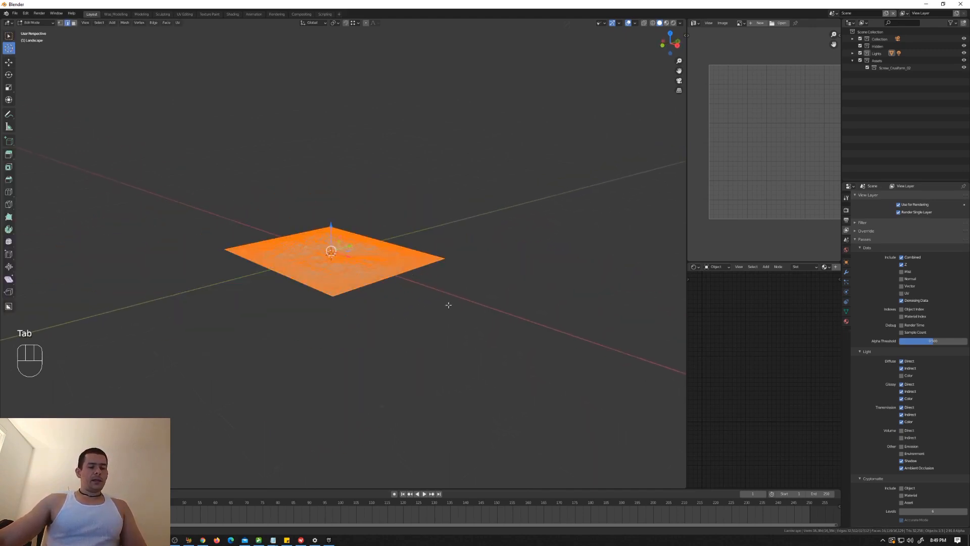
key("s")
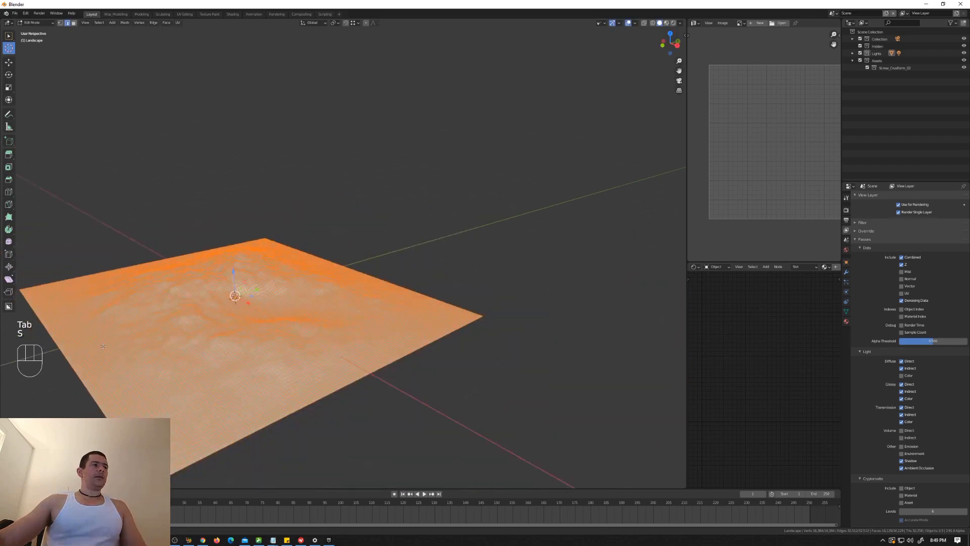
key("Tab")
middle_click_drag(270, 324, 321, 301, "shift")
middle_click_drag(322, 305, 321, 292)
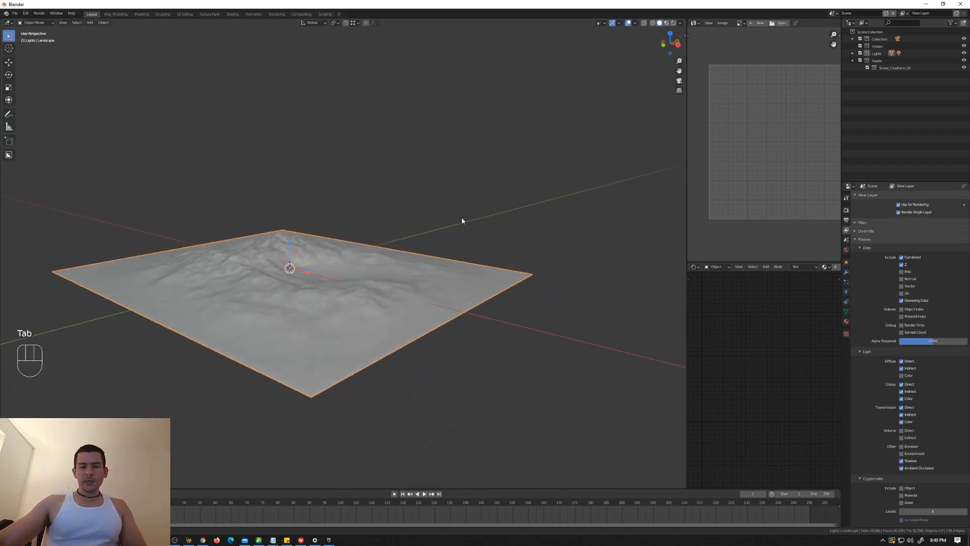
Step: Deselect the landscape and open the Simple Asset Manager among the view settings
key("n")
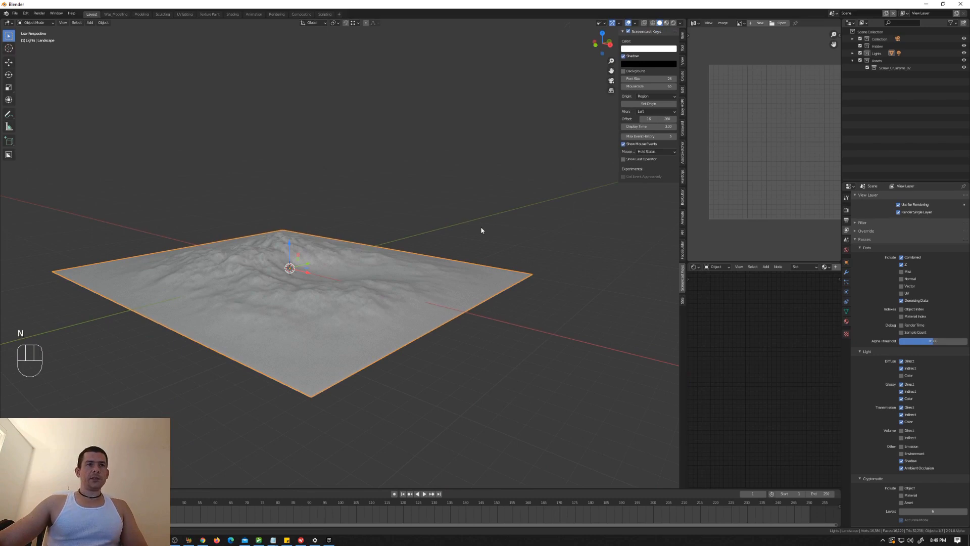
left_click(682, 48)
left_click(684, 37)
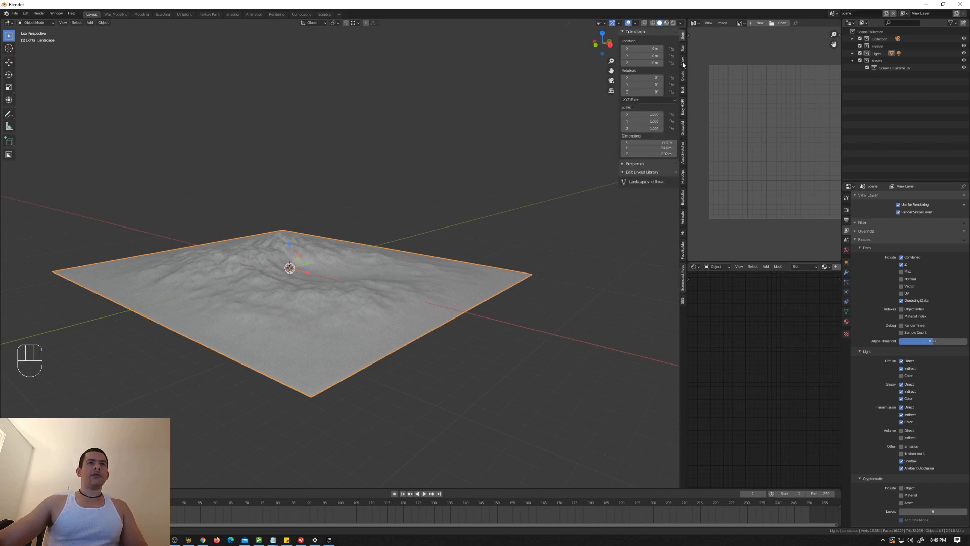
left_click(683, 61)
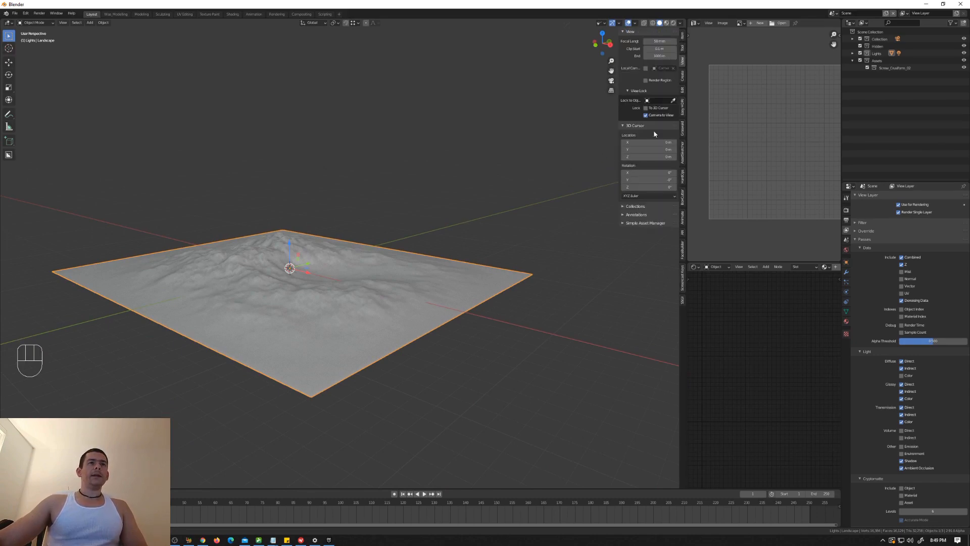
key("alt+a")
left_click(628, 225)
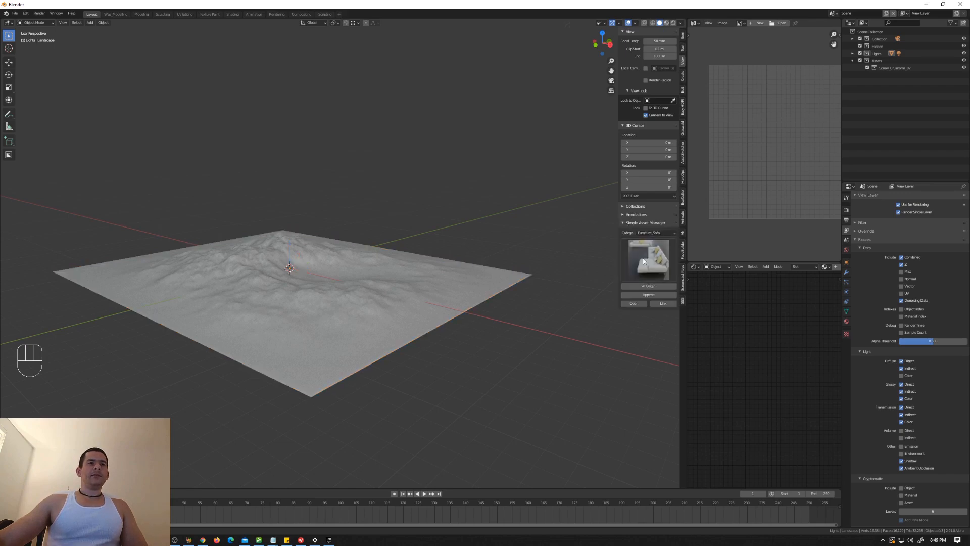
Step: Append the High-tree03 asset from the Trees category of the asset library
left_click(644, 253)
left_click(645, 233)
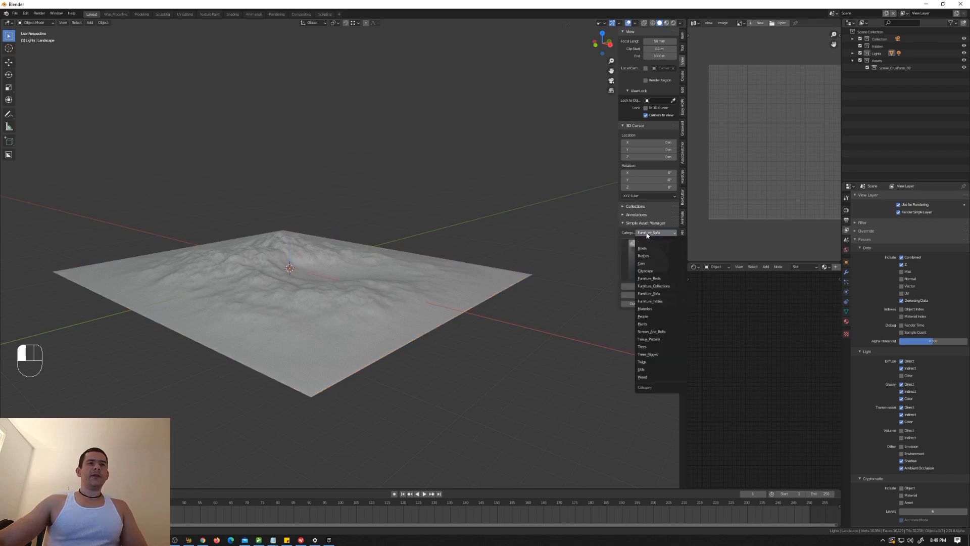
left_click(653, 347)
left_click(651, 272)
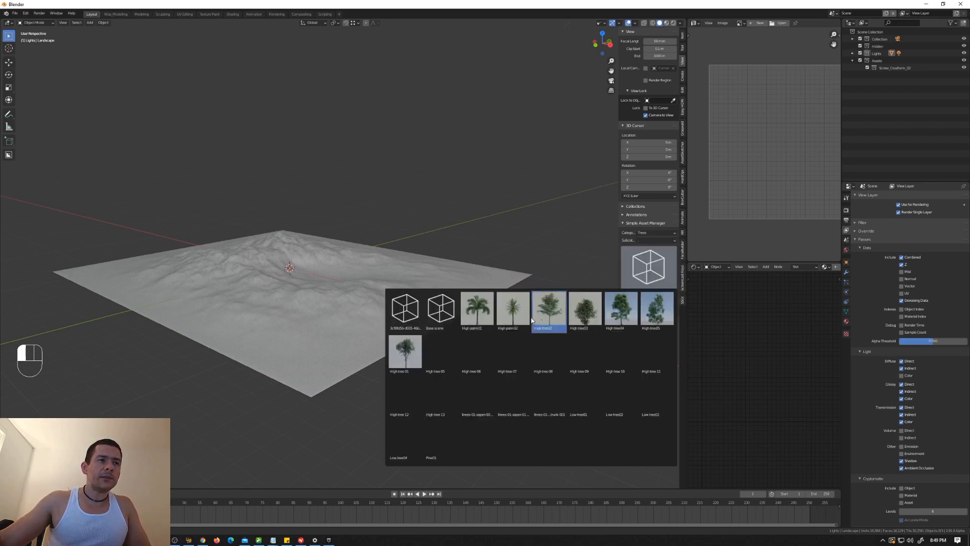
left_click(592, 322)
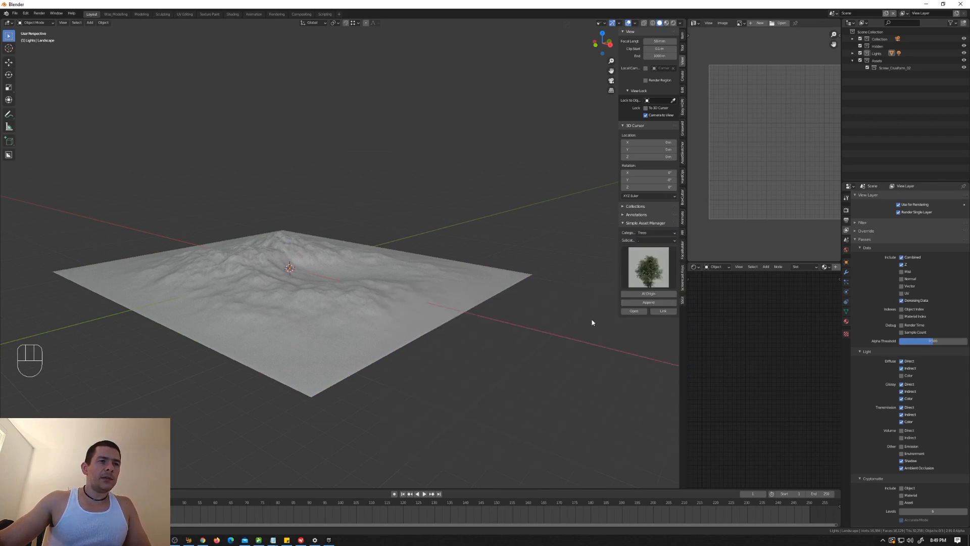
left_click(659, 303)
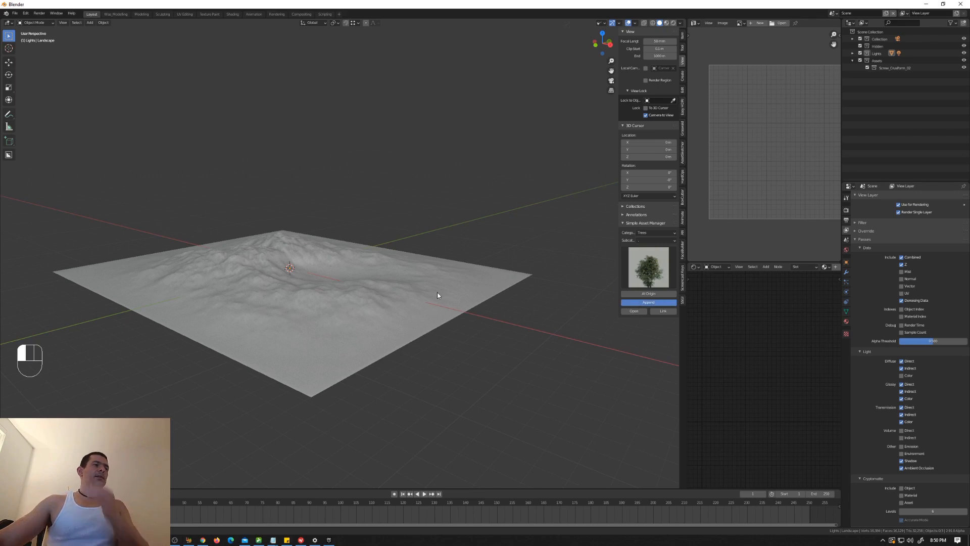
Step: Move the appended tree along the global Y axis to a spot beside the landscape
scroll(323, 275, "up", 4)
middle_click_drag(323, 276, 278, 299)
scroll(298, 287, "down", 3)
key("g")
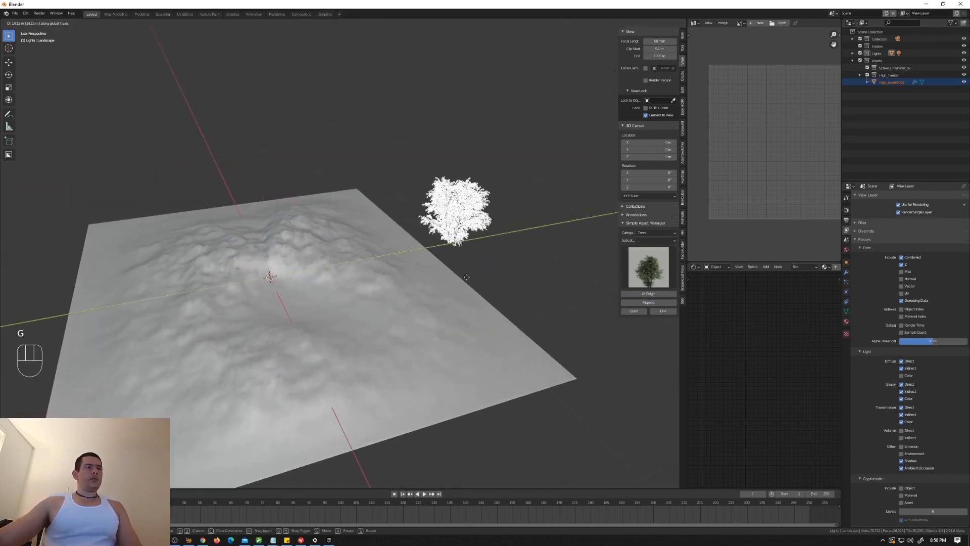
left_click(442, 316)
Step: Append the High-tree 06 asset and move it along the Y axis to just beyond the first tree
left_click(655, 263)
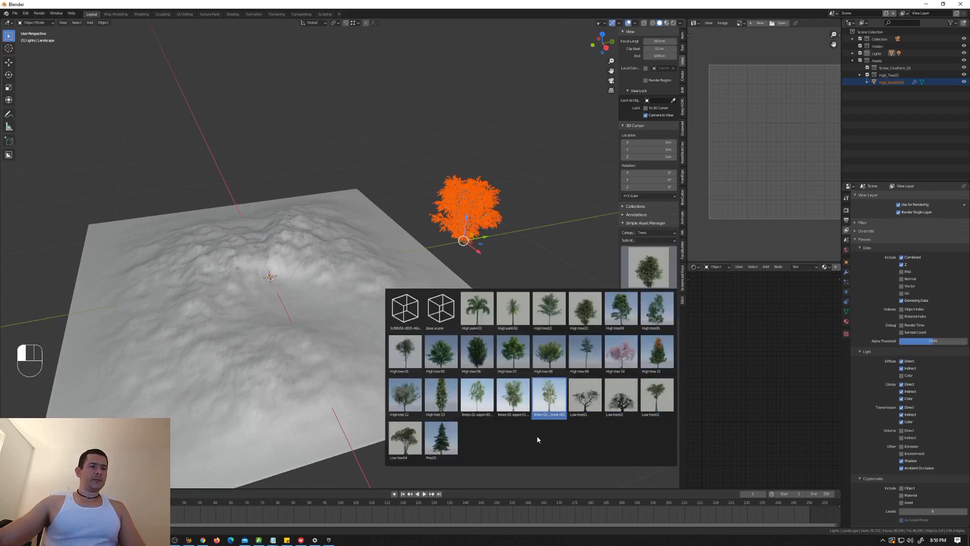
left_click(480, 358)
left_click(649, 302)
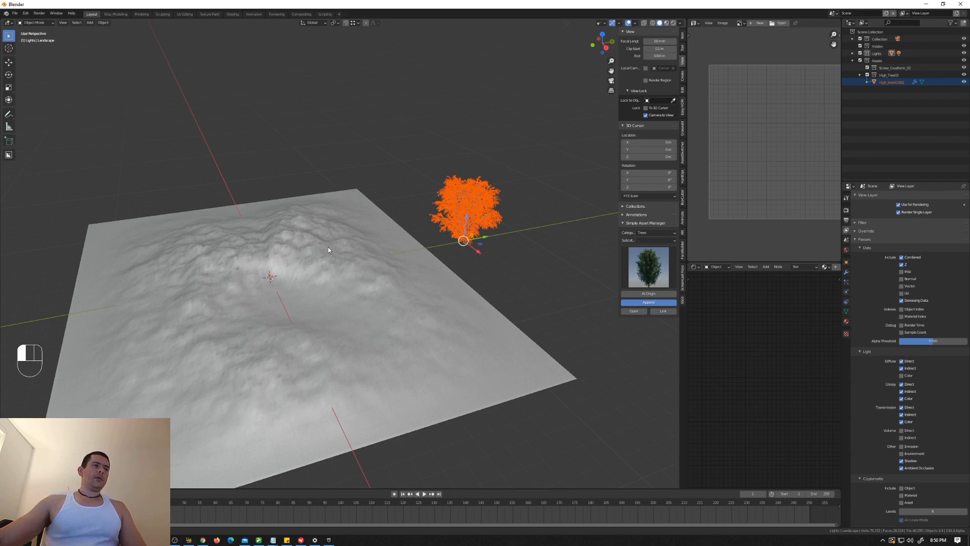
key("g")
key("g")
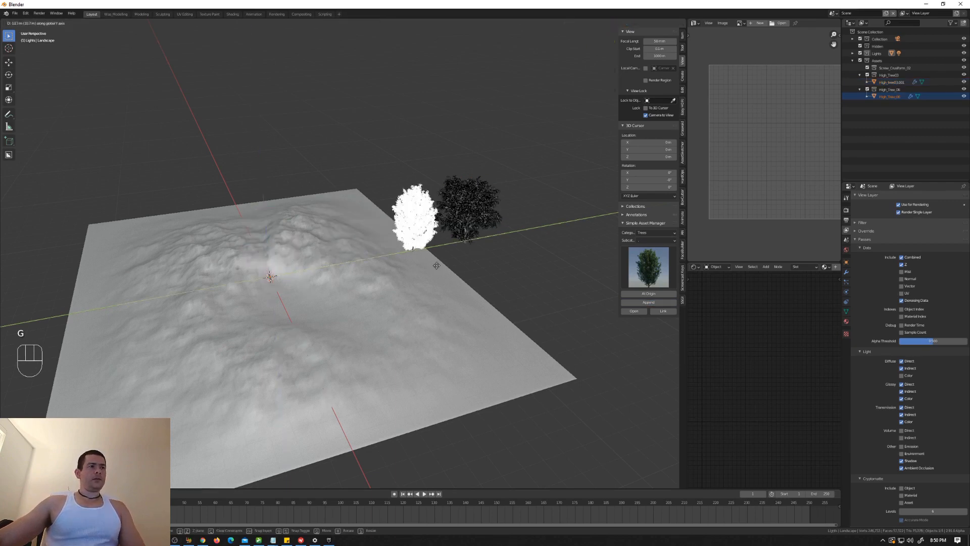
left_click(545, 271)
Step: Append the Pine01 asset from the Trees category and move it along the Y axis beyond the other two trees
left_click(648, 267)
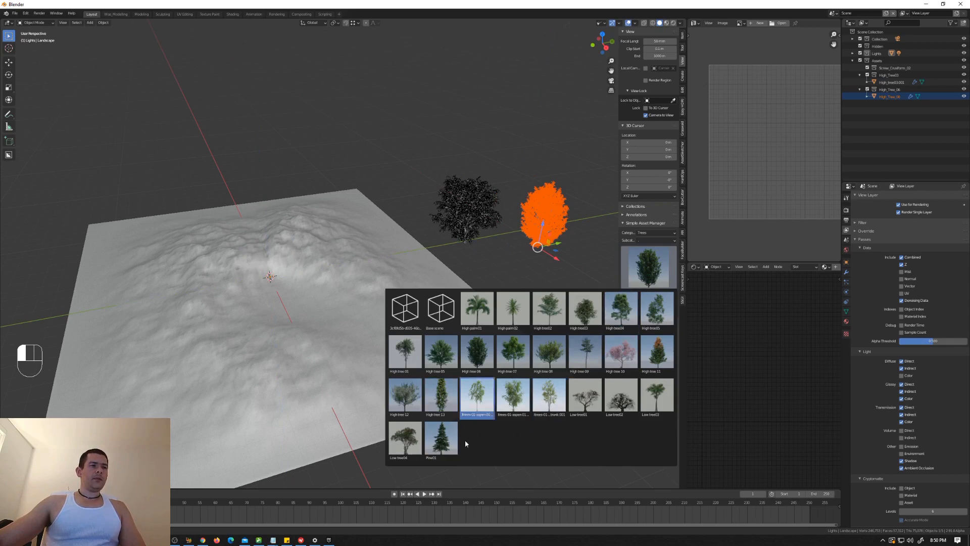
left_click(442, 439)
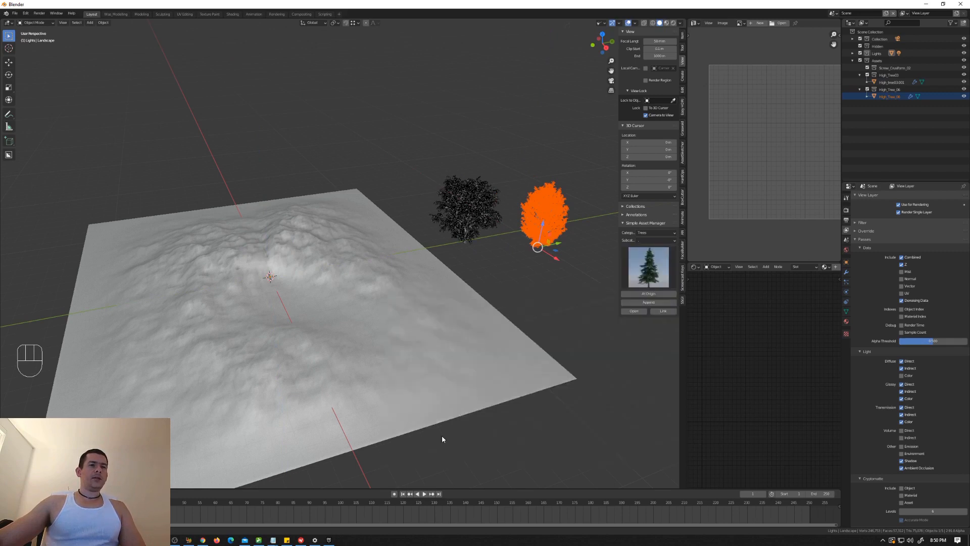
left_click(630, 305)
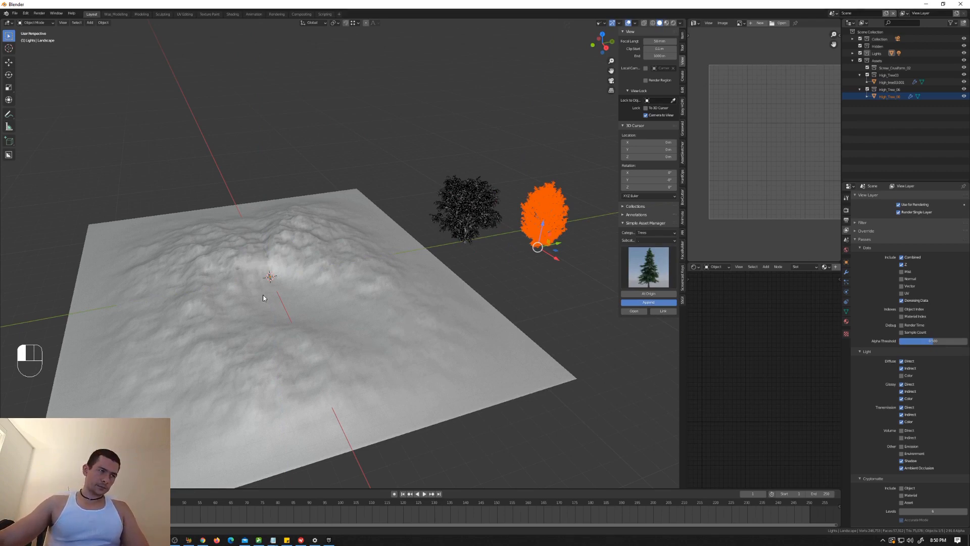
key("g")
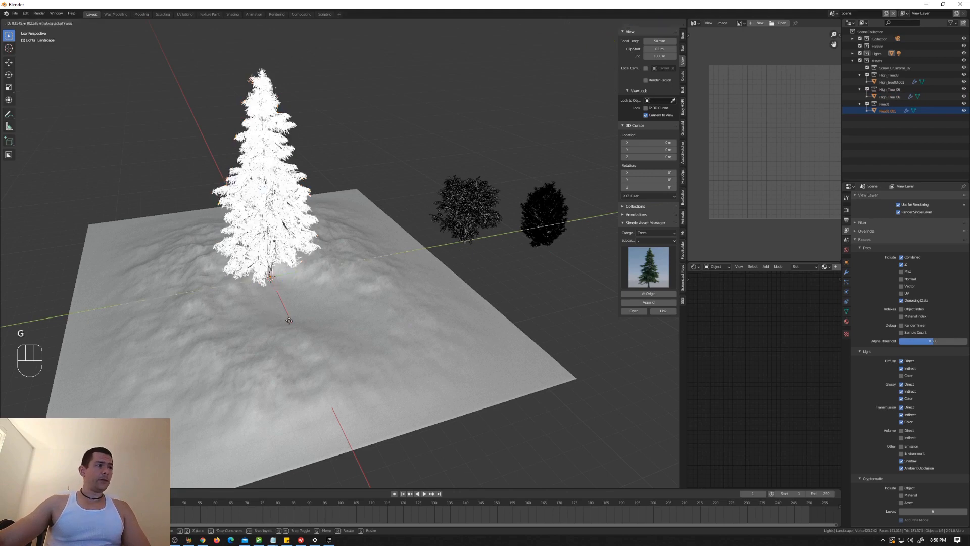
left_click(582, 246)
middle_click_drag(558, 290, 399, 311)
Step: Switch the asset library to the Plants category and append the Arm 154 012 Catharanthus plant
left_click(655, 267)
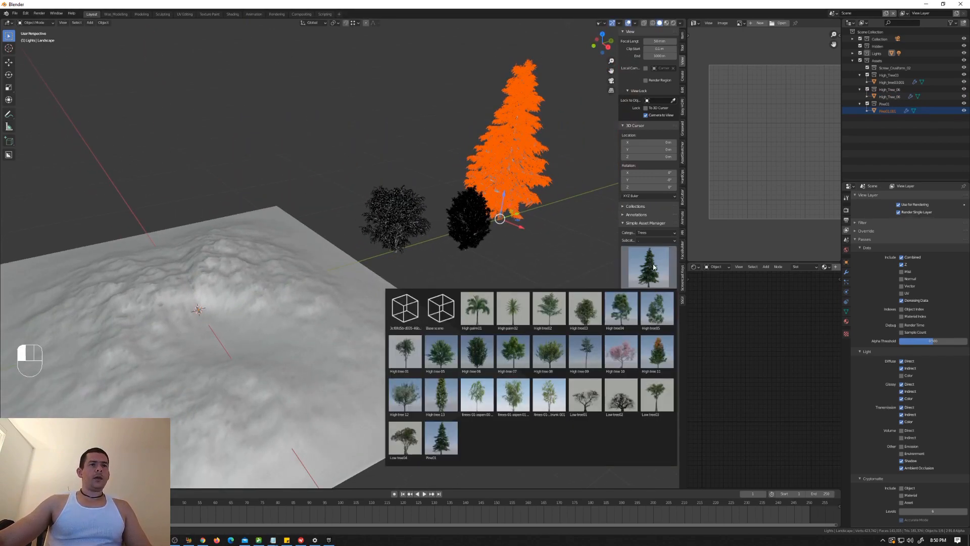
left_click(656, 233)
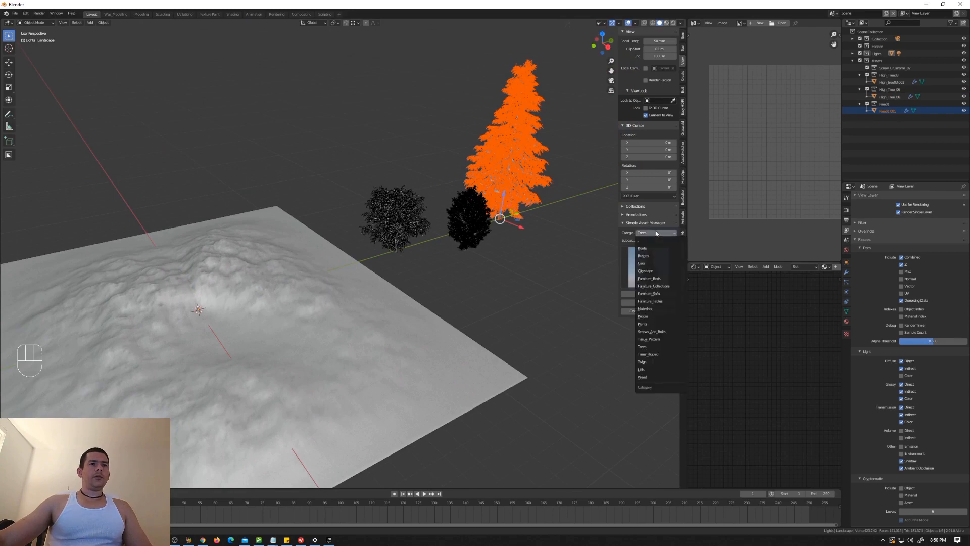
left_click(646, 324)
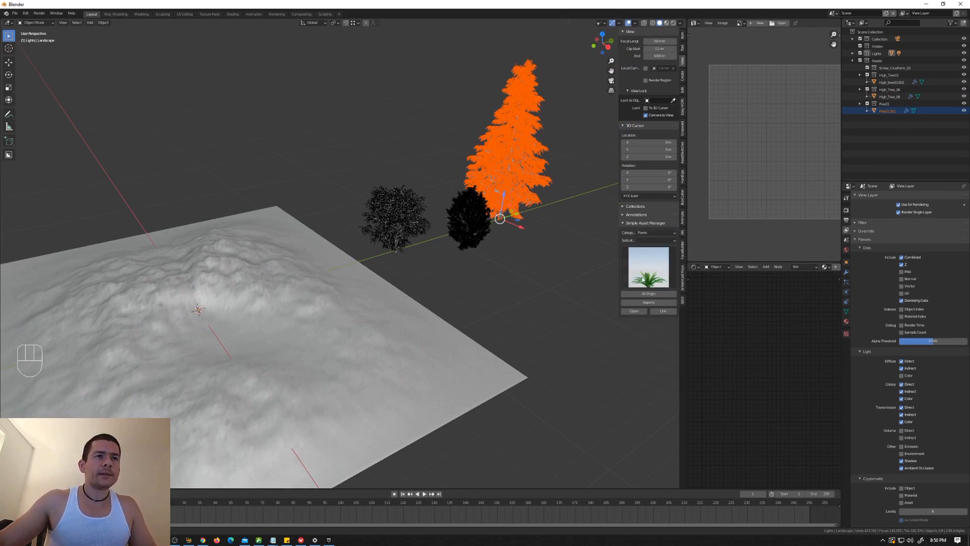
left_click(643, 271)
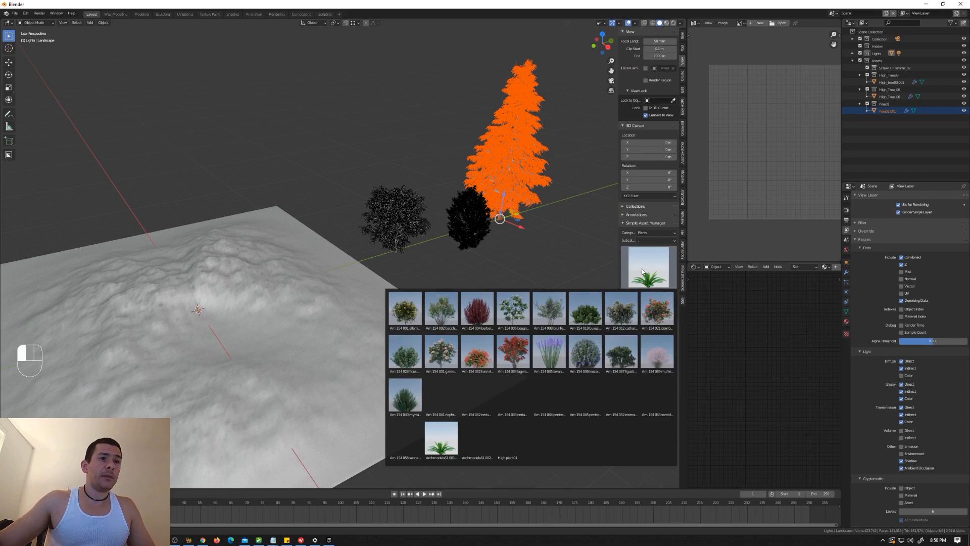
left_click(621, 309)
left_click(657, 305)
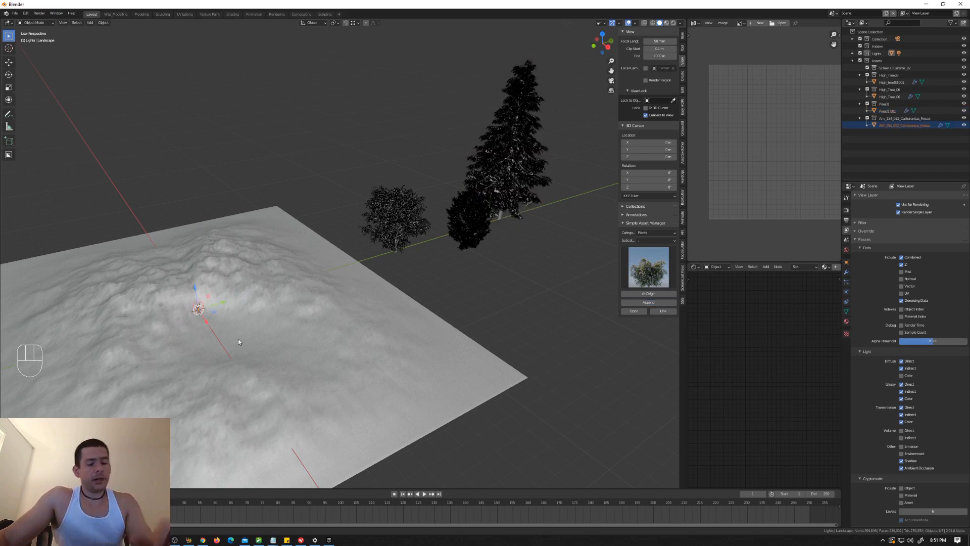
Step: Move the Catharanthus plant along the Y axis off the landscape, then shift it to a spot in front of the trees
key("g")
key("y")
middle_click_drag(370, 319, 505, 298)
left_click(461, 296)
key("g")
left_click(505, 298)
Step: Append the Arm 154 037 Ligustrum plant from the Plants category
left_click(648, 273)
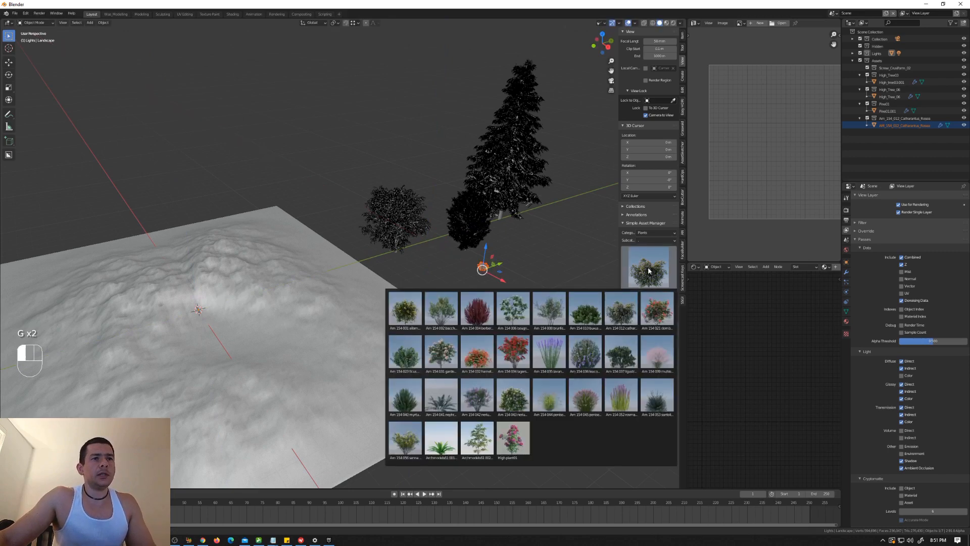
left_click(661, 307)
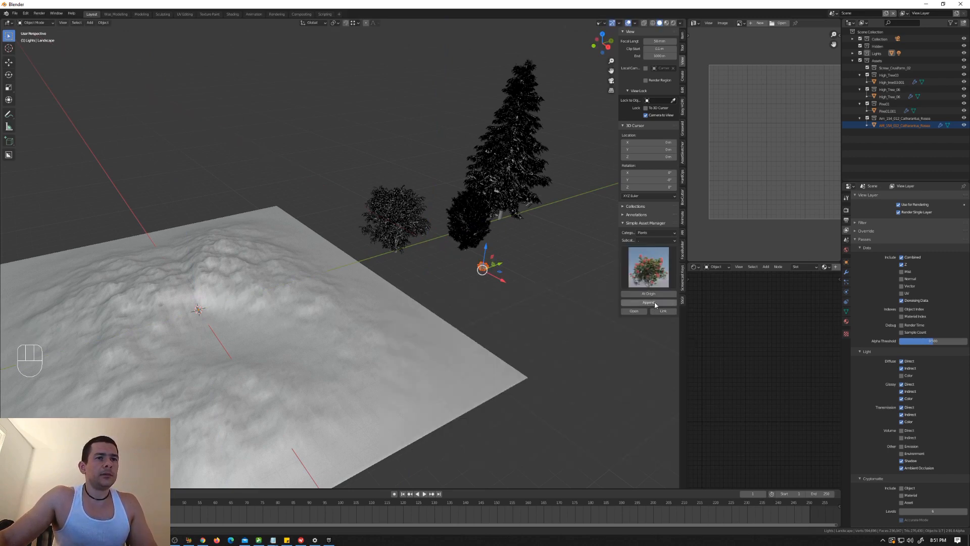
left_click(644, 274)
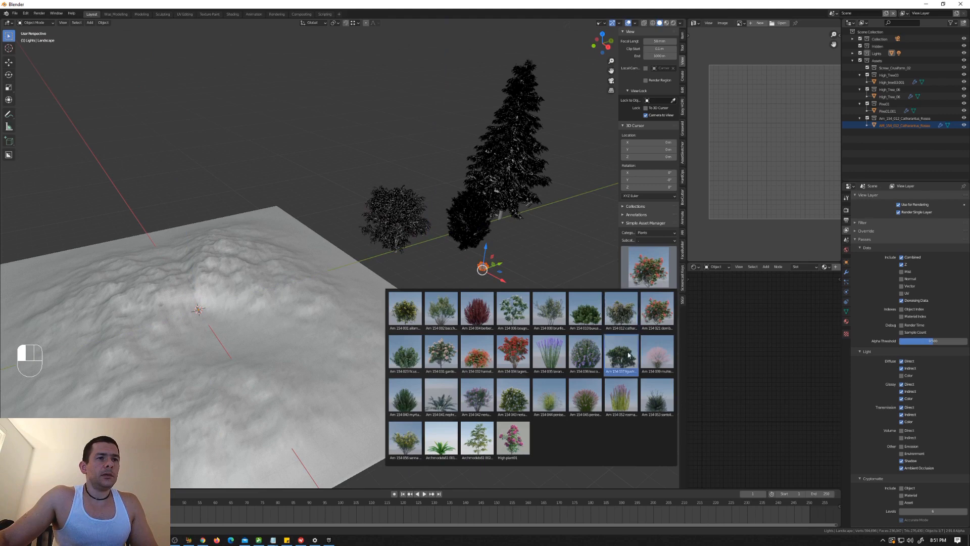
left_click(626, 355)
left_click(657, 302)
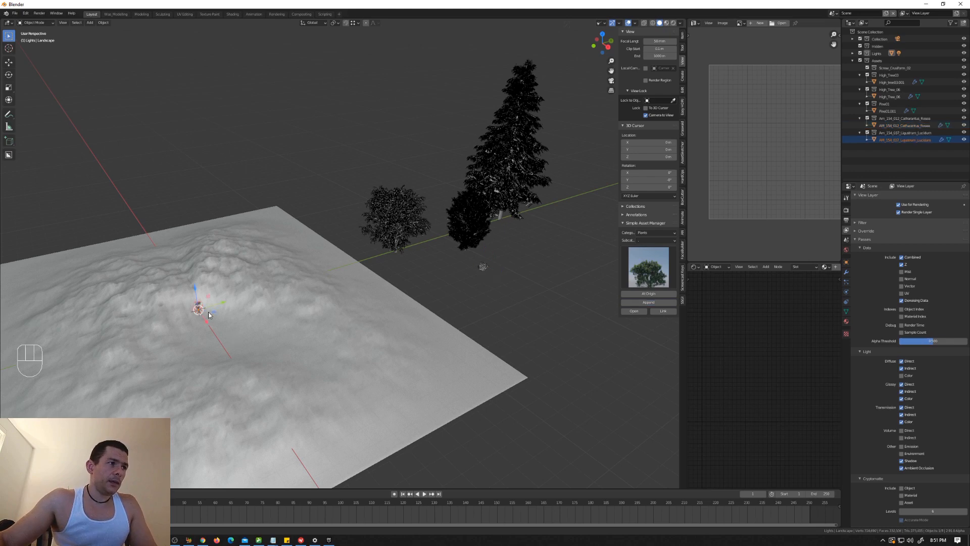
Step: Move the Ligustrum plant off the landscape to a spot in front of the Catharanthus plant
key("g")
key("g")
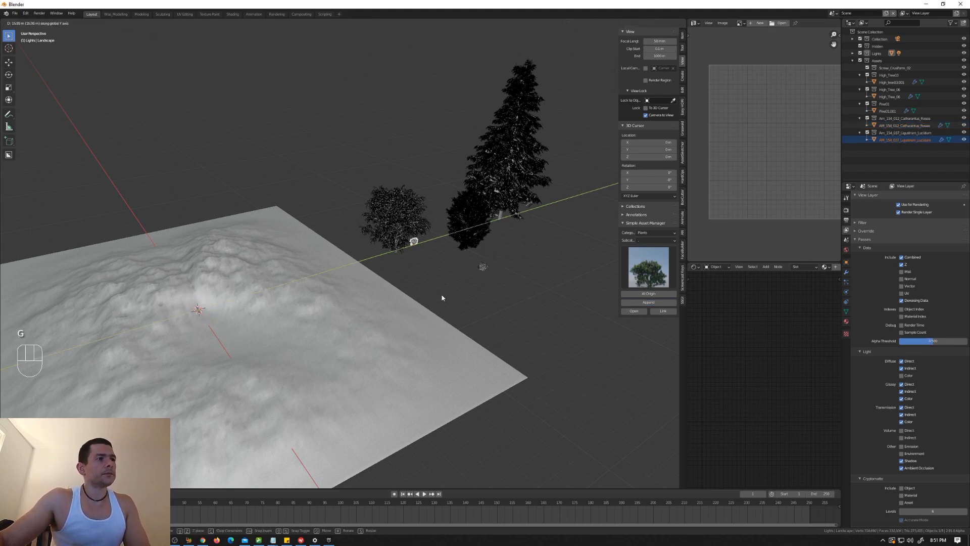
left_click(517, 299)
scroll(520, 302, "up", 3)
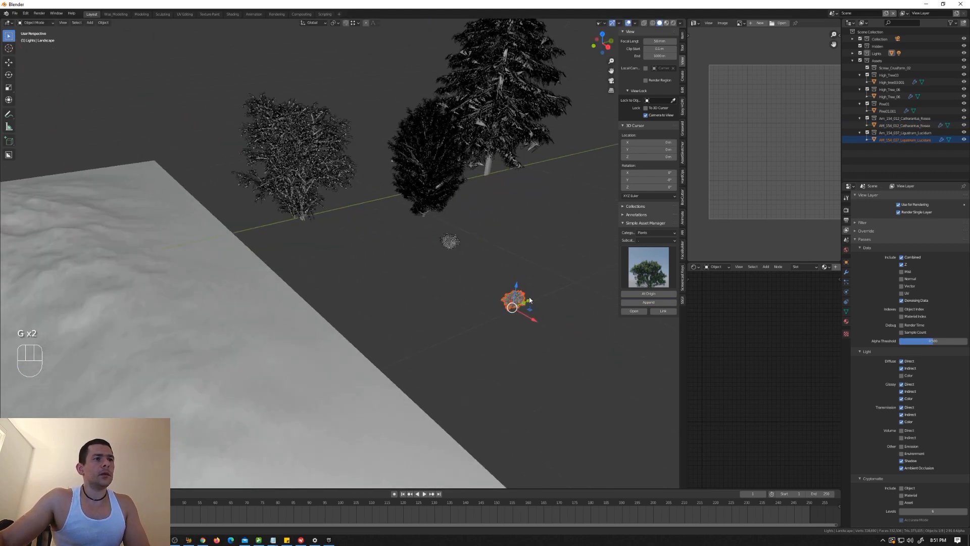
scroll(526, 306, "down", 4)
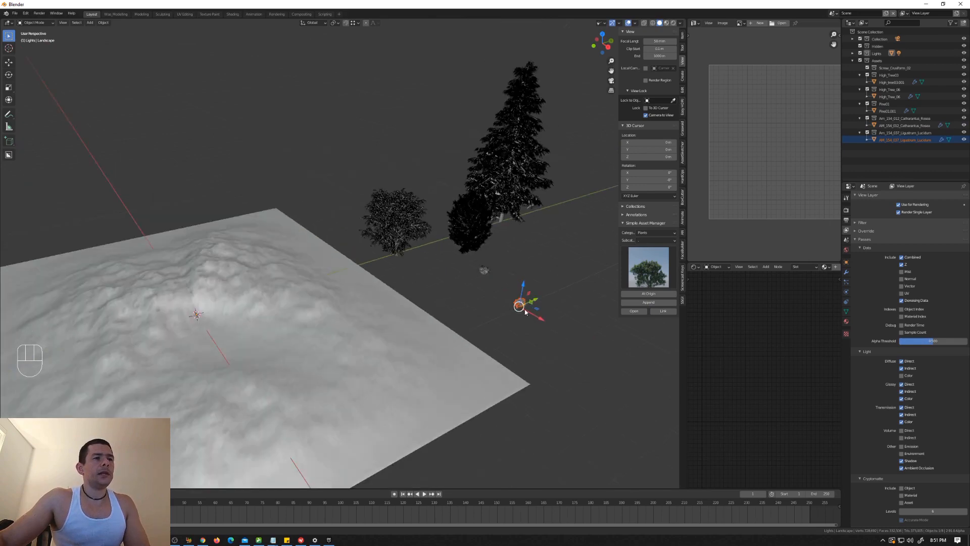
middle_click_drag(525, 311, 528, 306)
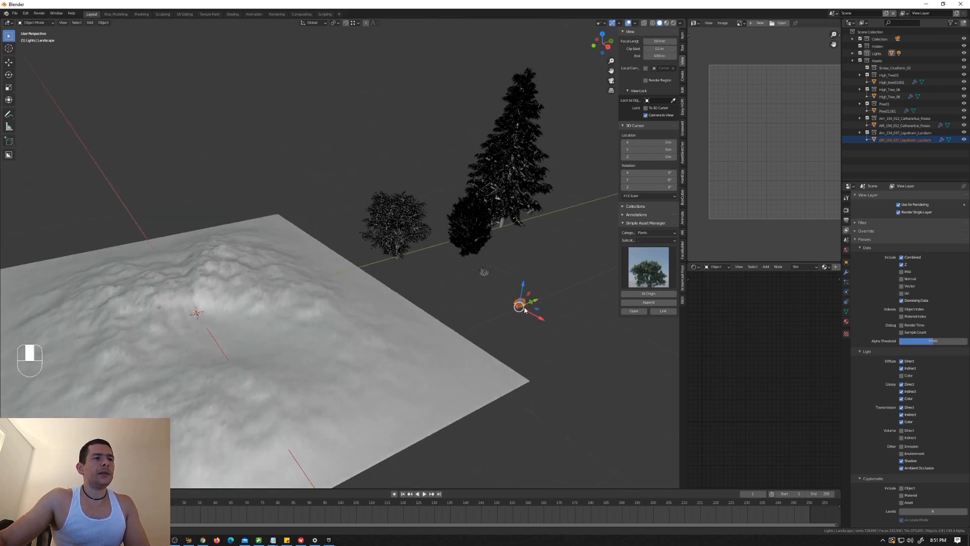
Step: Turn off the object move gizmo in the viewport
left_click(619, 23)
left_click(586, 86)
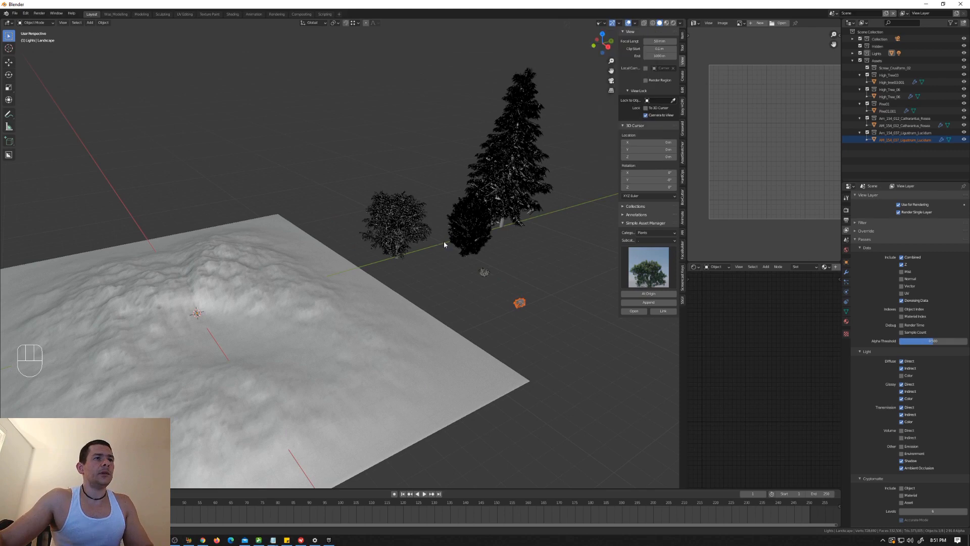
scroll(330, 295, "down", 2)
scroll(346, 314, "up", 2)
middle_click_drag(322, 302, 340, 328, "shift")
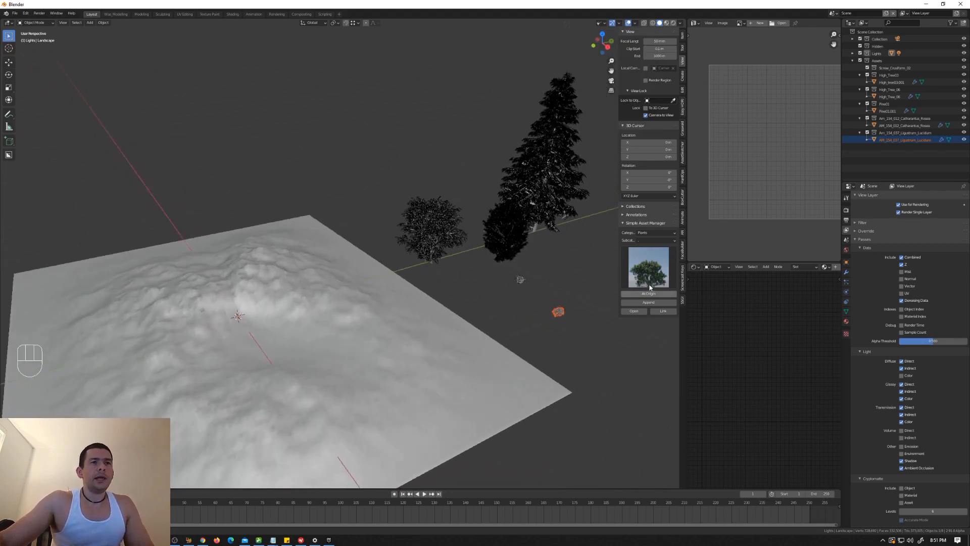
left_click(649, 268)
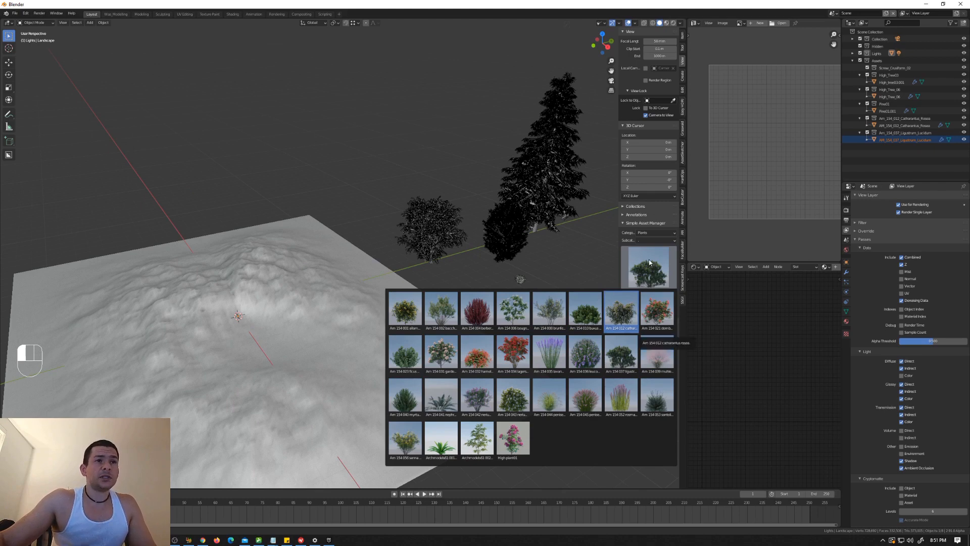
left_click(648, 233)
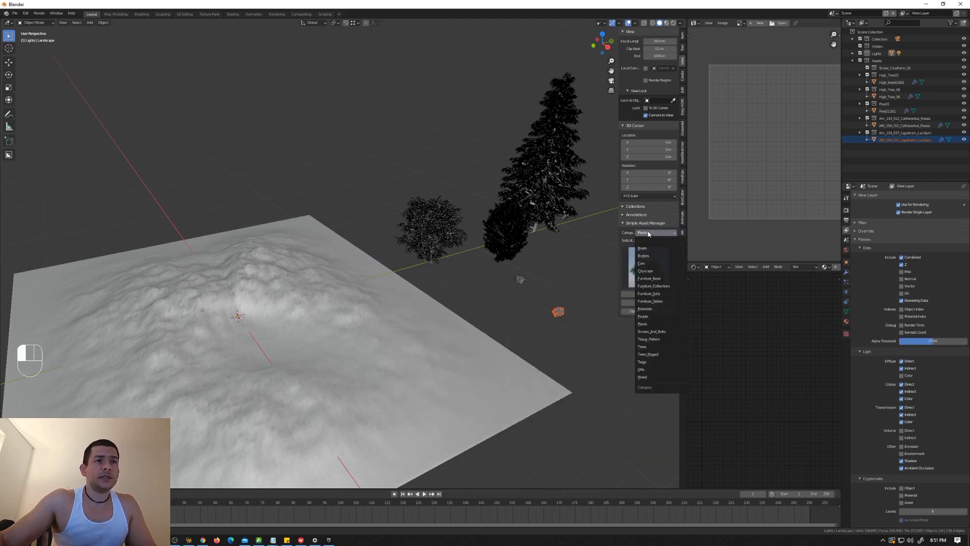
left_click(648, 256)
left_click(650, 233)
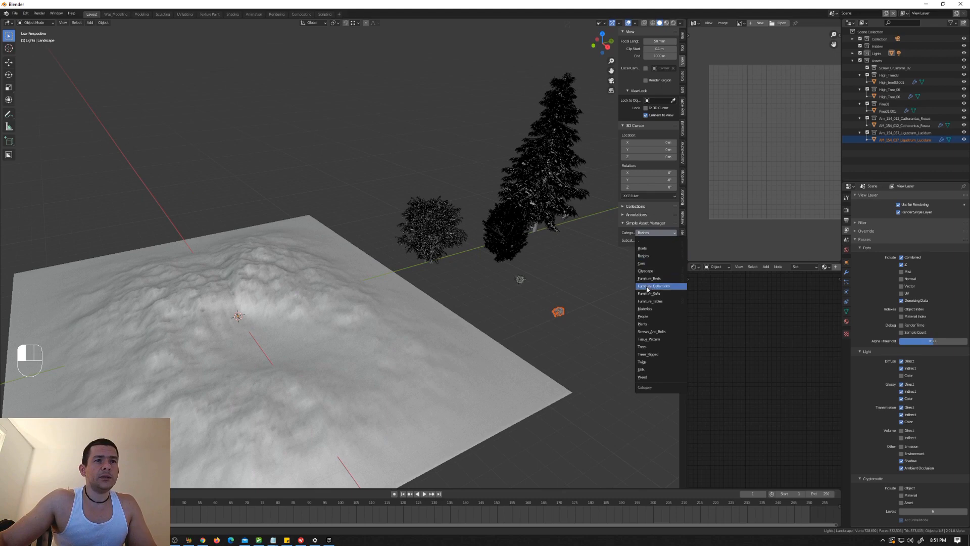
left_click(651, 324)
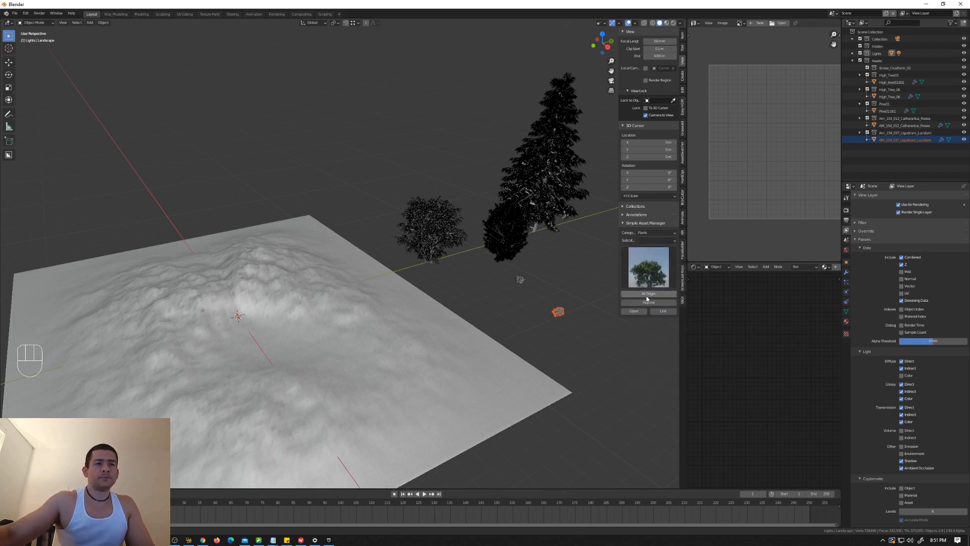
Step: Append the Arm 154 053 Santolina plant from the Plants category
left_click(650, 286)
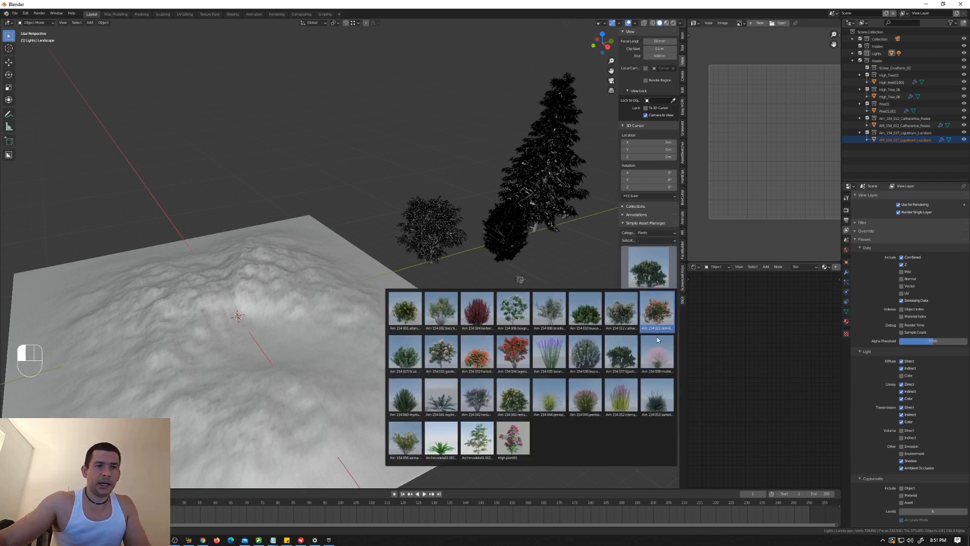
left_click(656, 408)
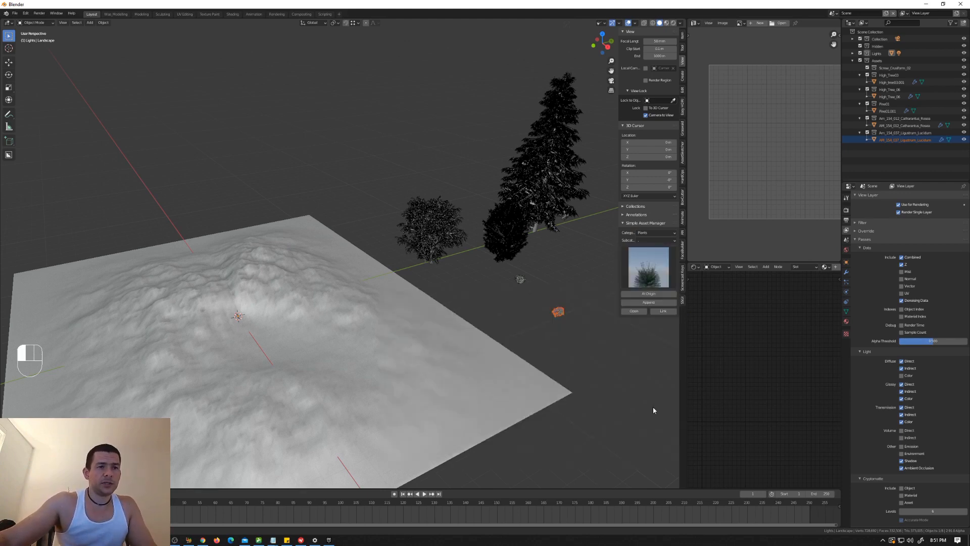
left_click(648, 302)
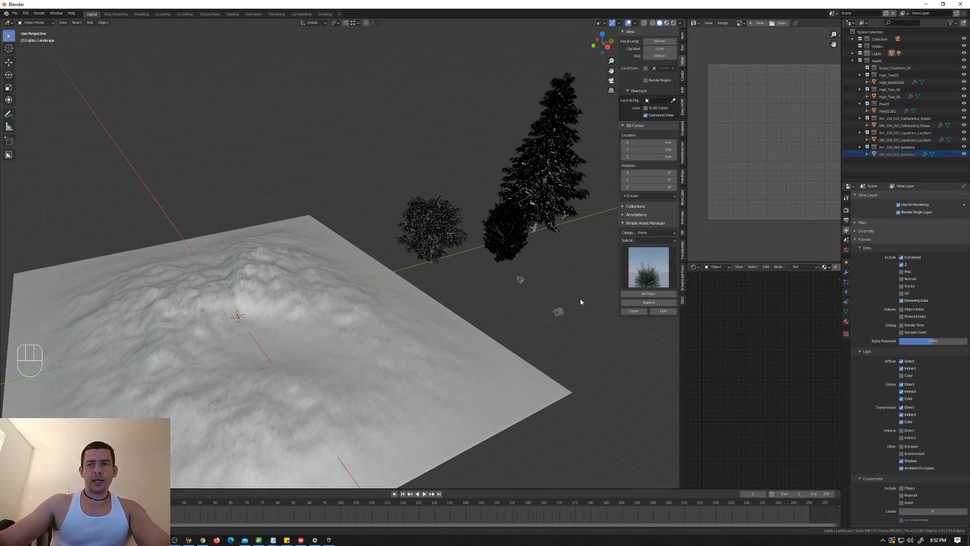
Step: Move the Santolina plant along the Y axis and then the X axis to a spot between the other two small plants
middle_click_drag(300, 290, 268, 314)
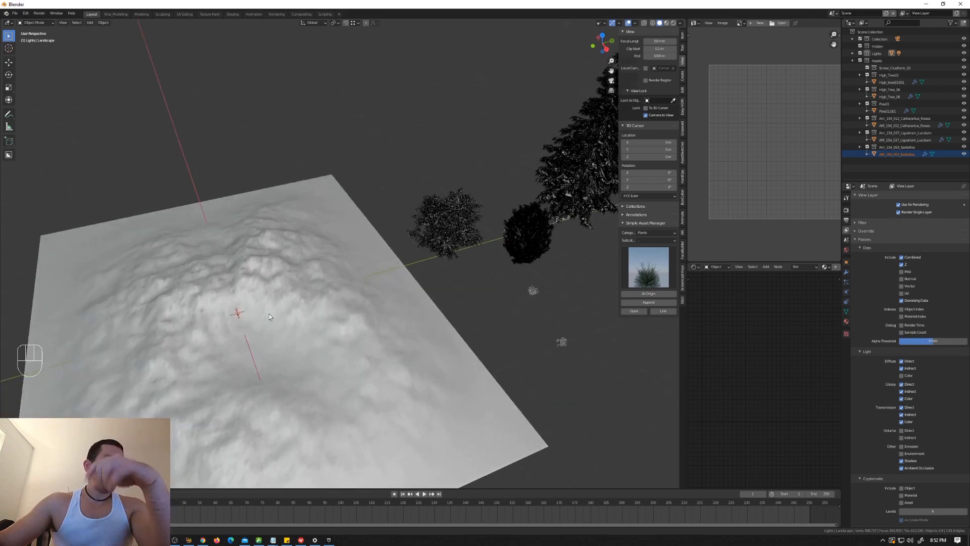
key("g")
key("y")
left_click(526, 320)
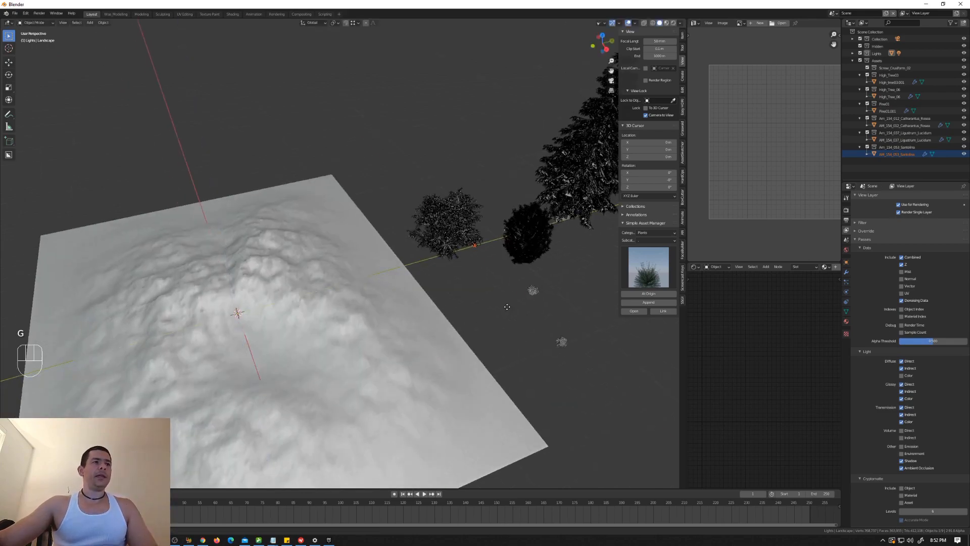
key("g")
key("x")
left_click(593, 369)
Step: Examine the Santolina, Catharanthus and Ligustrum plants up close from several angles
scroll(581, 339, "up", 8)
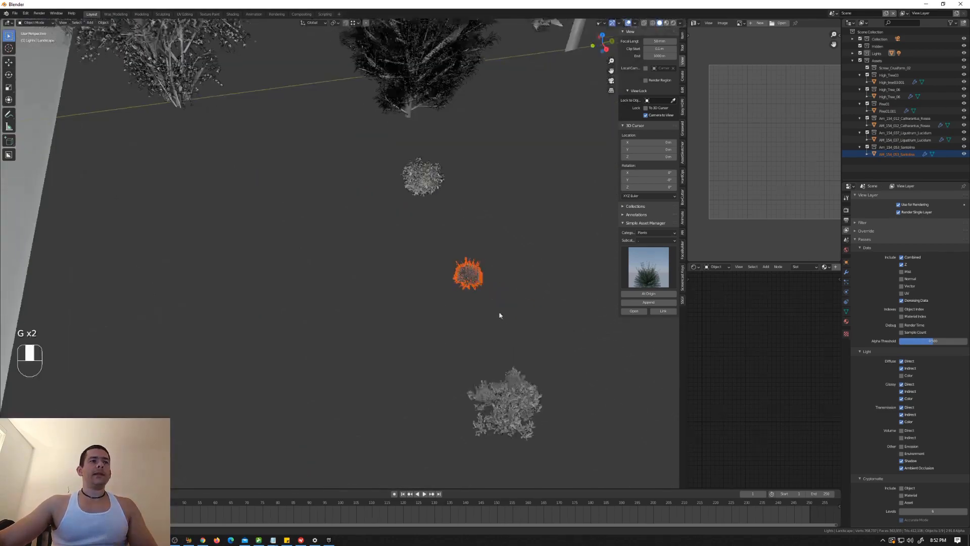
middle_click_drag(500, 317, 479, 302)
scroll(479, 302, "up", 2)
scroll(479, 302, "up", 3)
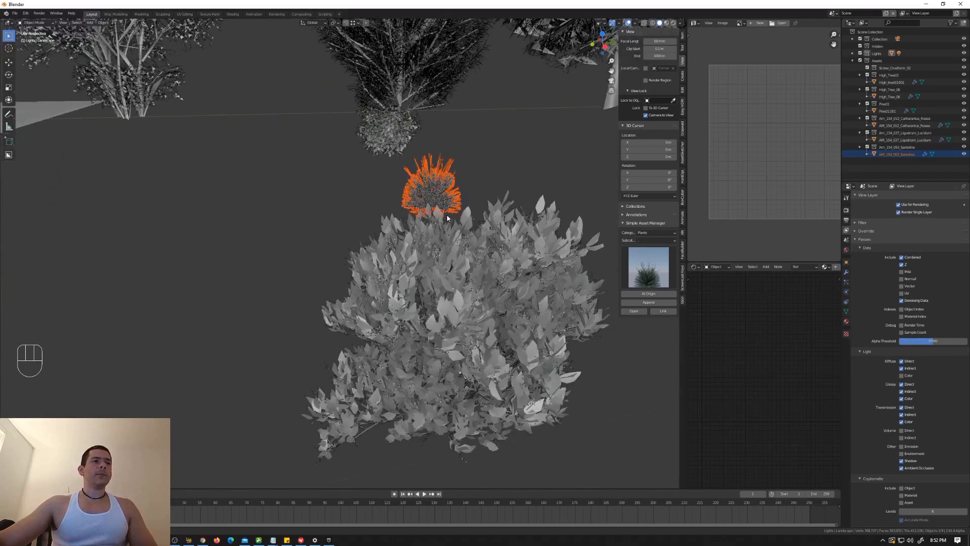
scroll(481, 276, "down", 2)
scroll(453, 201, "up", 4)
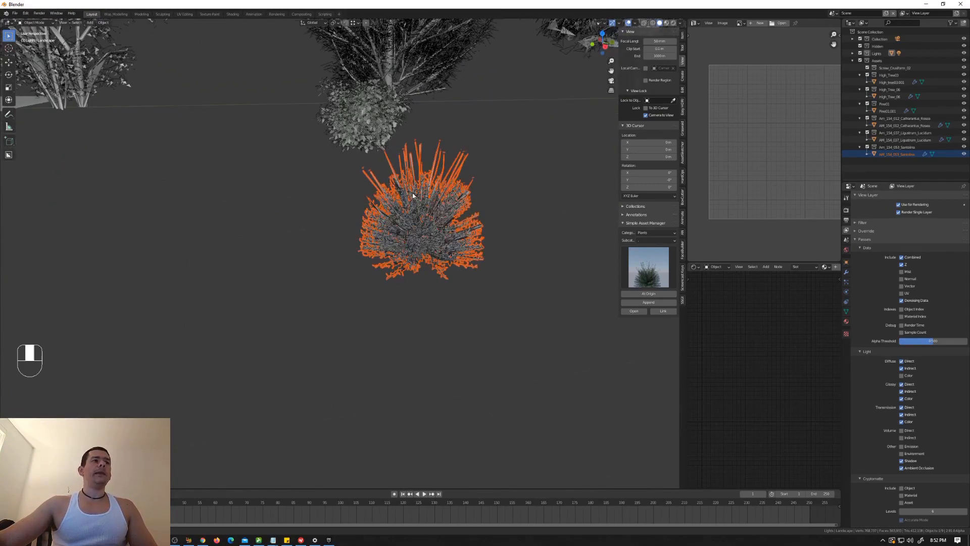
middle_click_drag(414, 196, 443, 212)
scroll(443, 211, "down", 4)
middle_click_drag(323, 146, 394, 191, "shift")
scroll(394, 190, "up", 4)
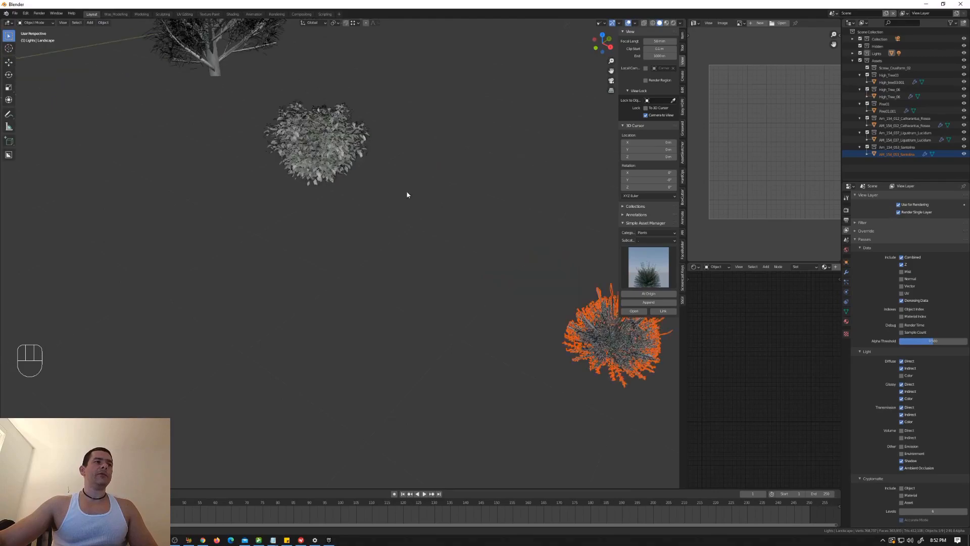
scroll(407, 190, "down", 5)
middle_click_drag(331, 173, 525, 263, "shift")
Step: Select the High_Tree_06 tree and open its modifier settings
left_click(428, 119)
scroll(427, 119, "up", 4)
scroll(492, 240, "up", 1)
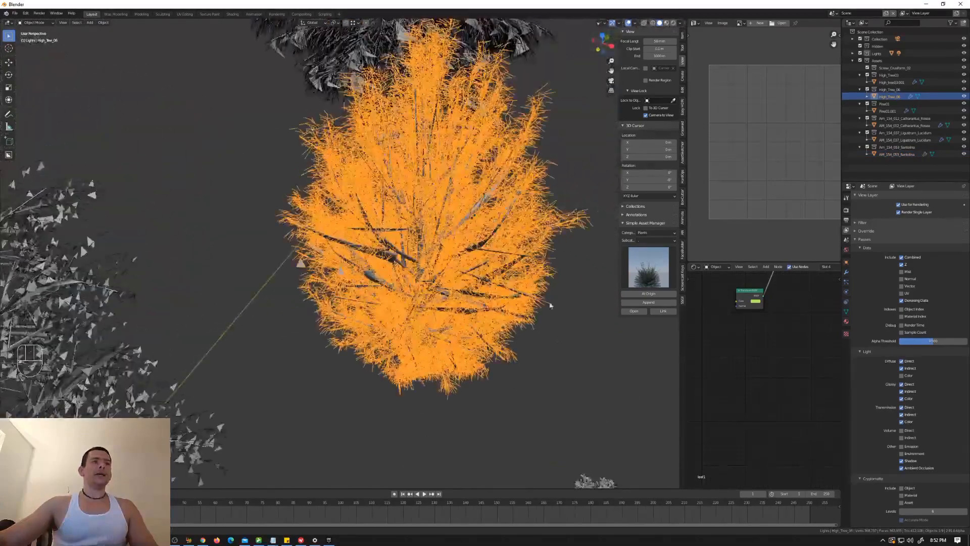
left_click(550, 305)
left_click(498, 279)
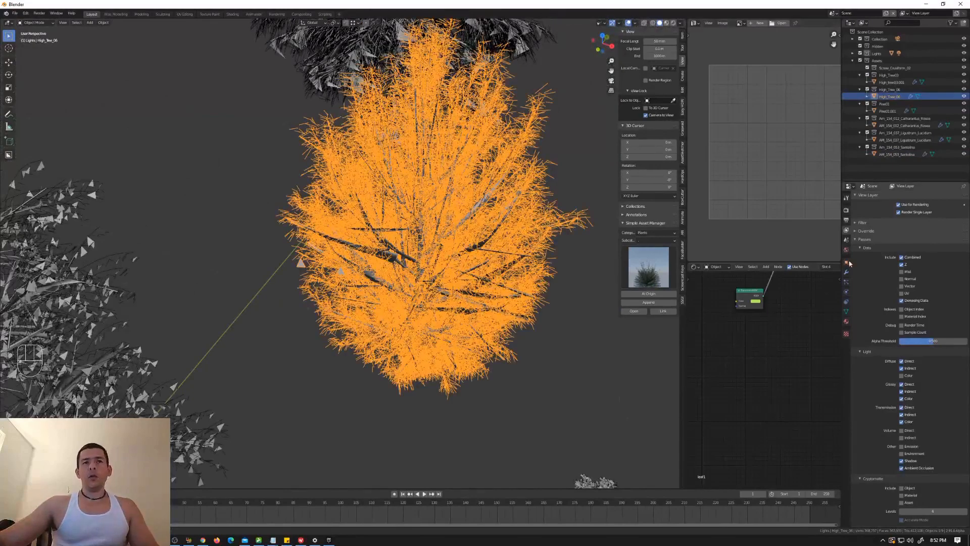
left_click(846, 272)
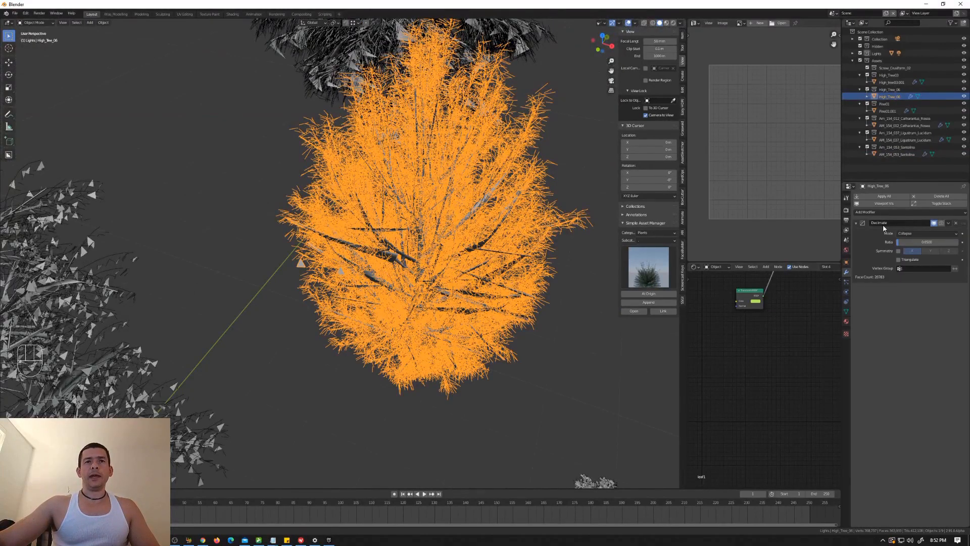
Step: Disable the viewport display of High_Tree_06's Decimate modifier and switch the viewport to Material Preview shading
middle_click_drag(599, 293, 593, 284)
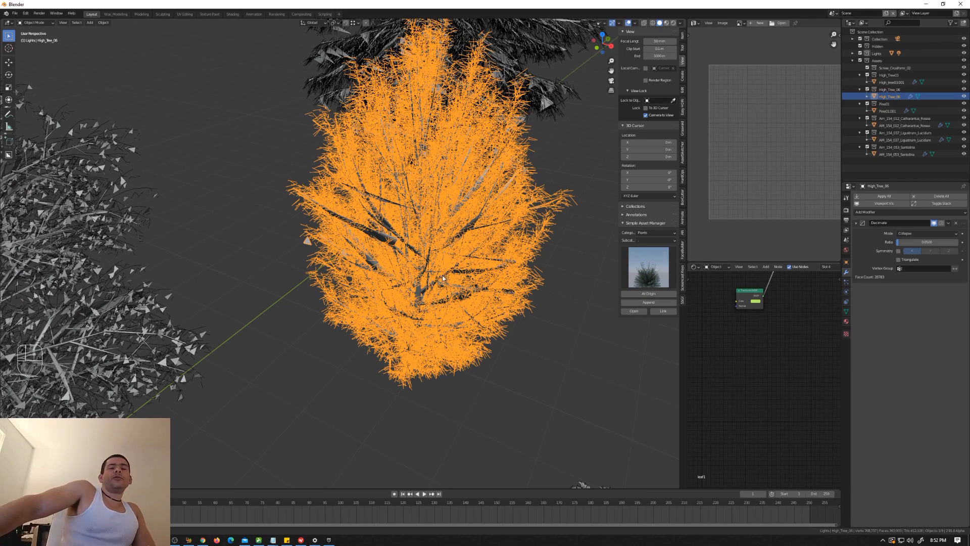
scroll(423, 243, "down", 6)
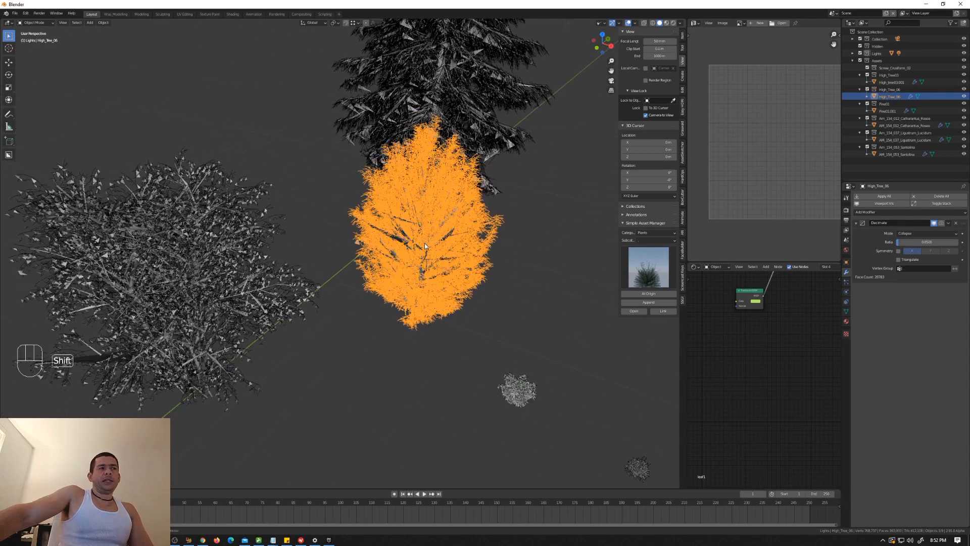
middle_click_drag(383, 303, 366, 279, "shift")
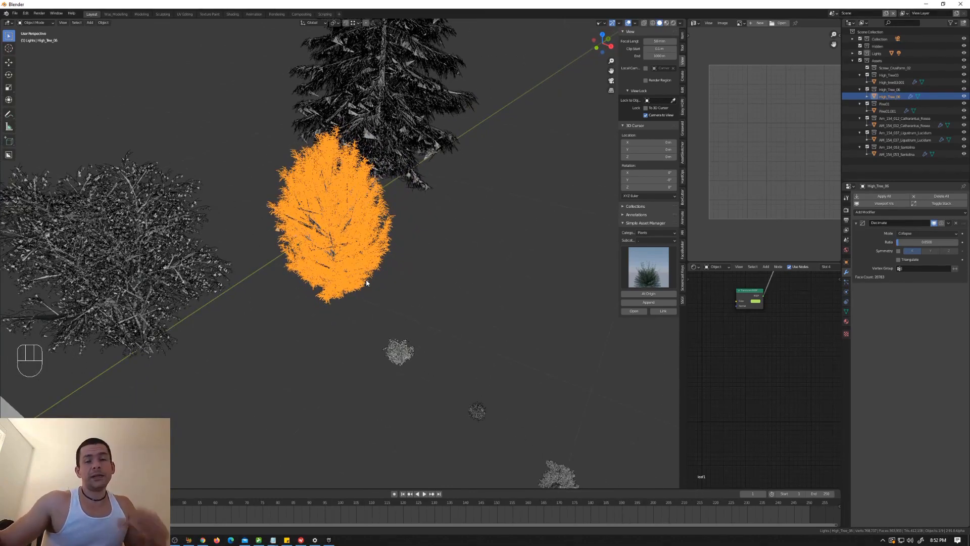
middle_click_drag(355, 280, 323, 279)
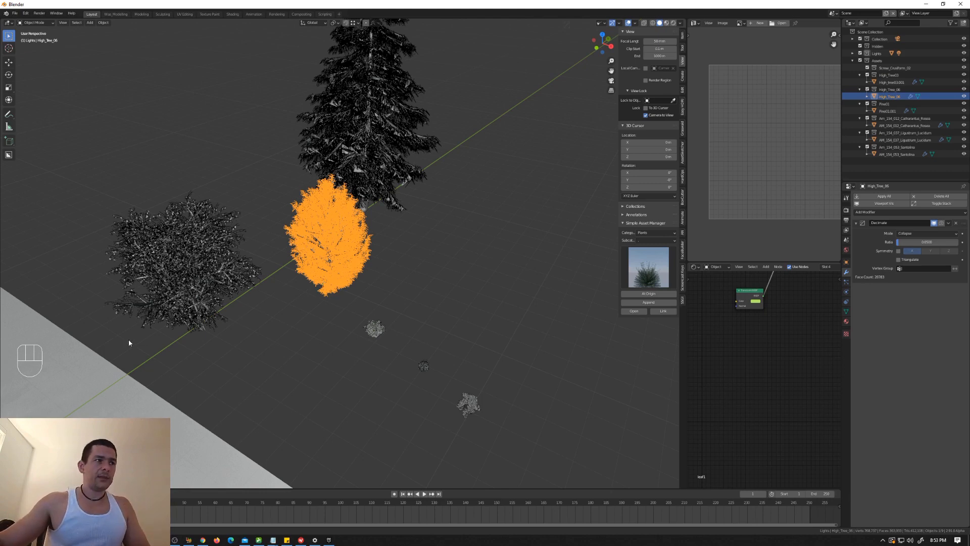
scroll(354, 277, "up", 5)
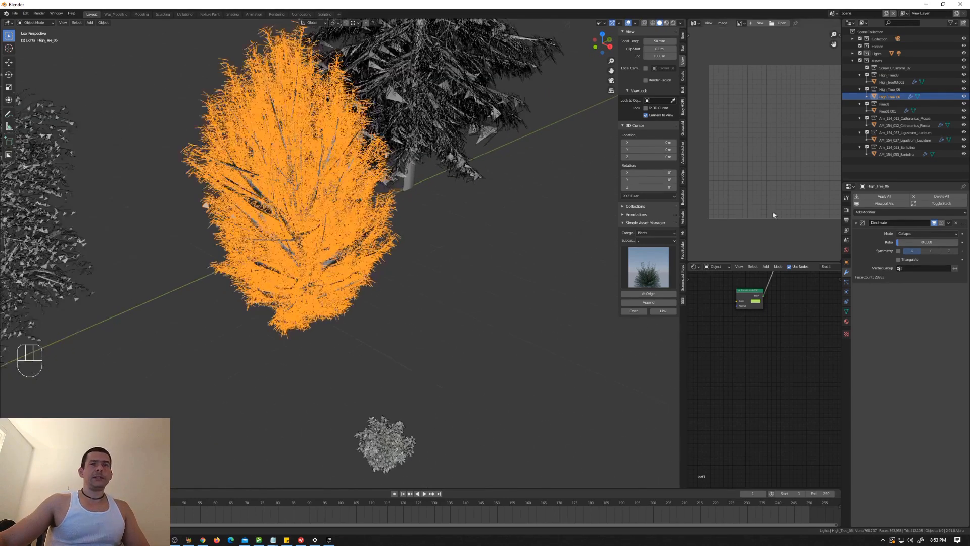
left_click(934, 224)
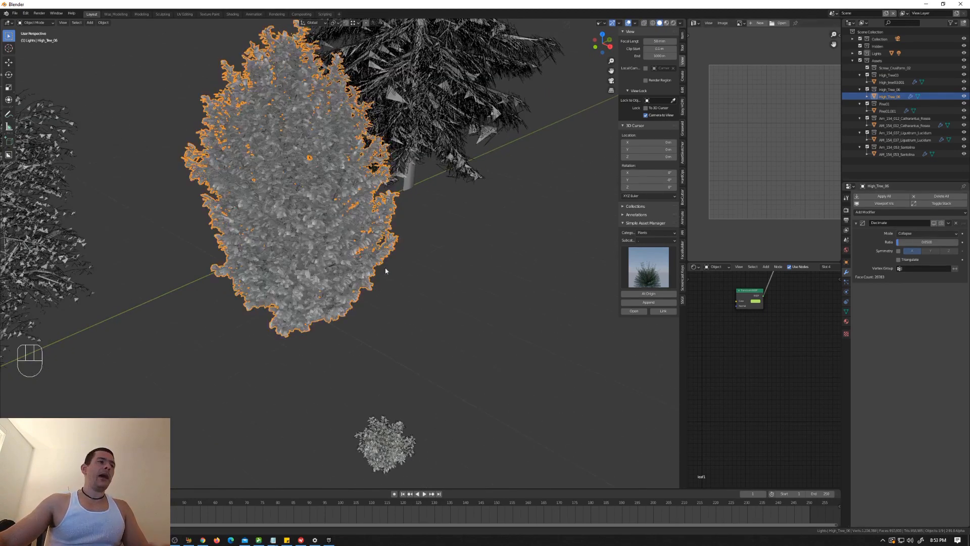
scroll(426, 277, "up", 5)
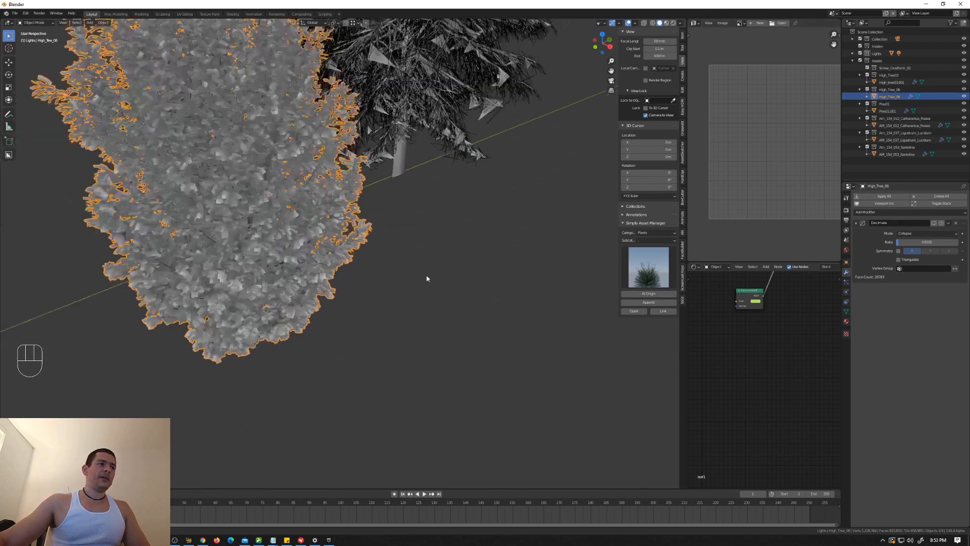
left_click(666, 23)
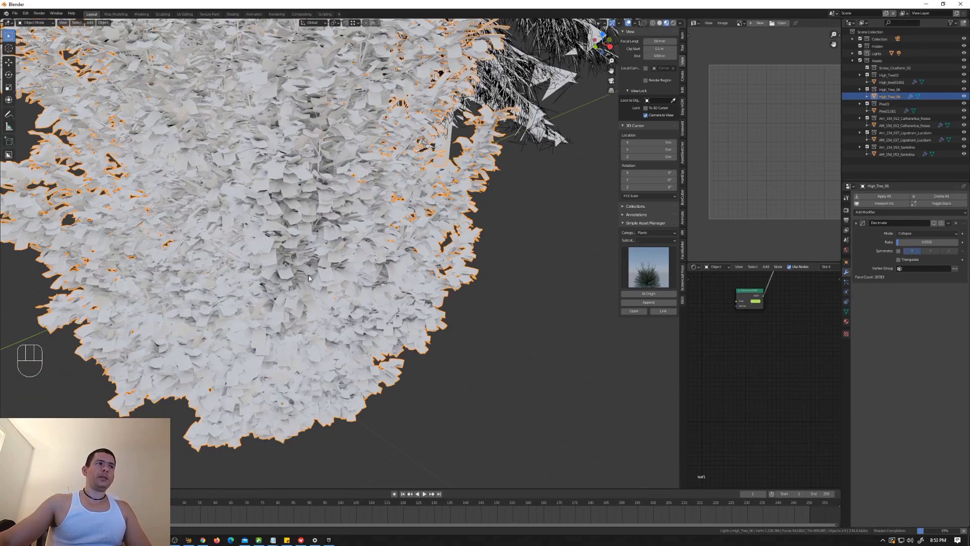
Step: Examine High_Tree_06's full-detail textured foliage up close from several angles
scroll(315, 276, "down", 5)
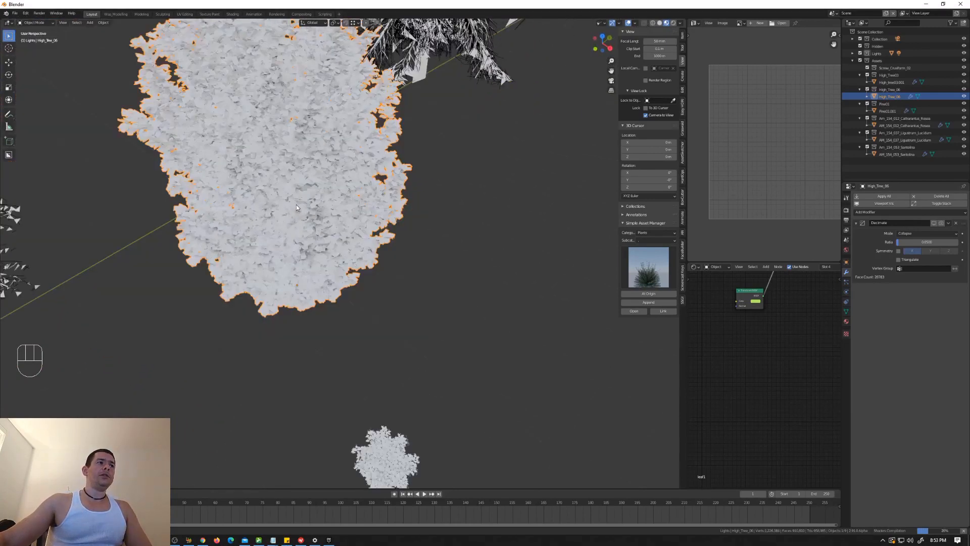
middle_click_drag(296, 199, 360, 273, "shift")
scroll(366, 295, "up", 4)
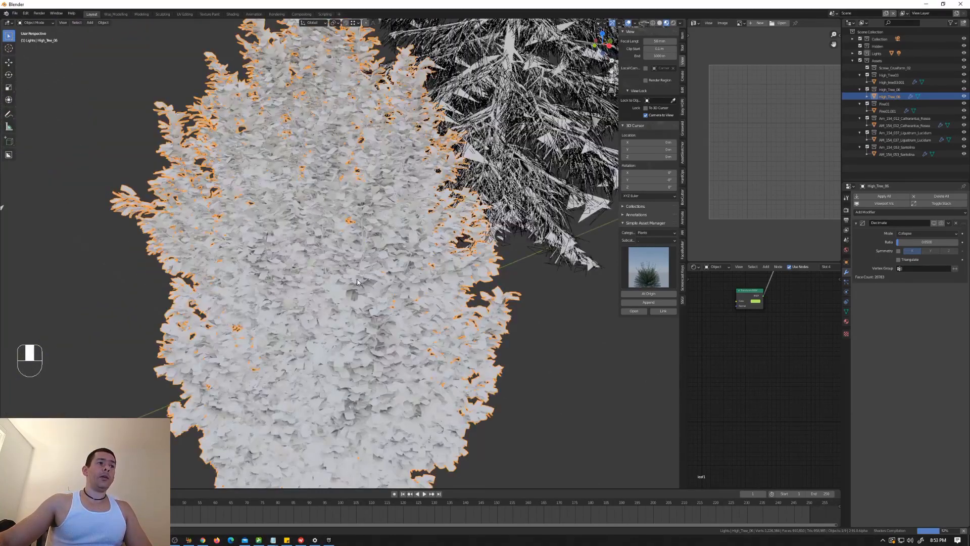
middle_click_drag(362, 319, 459, 368, "shift")
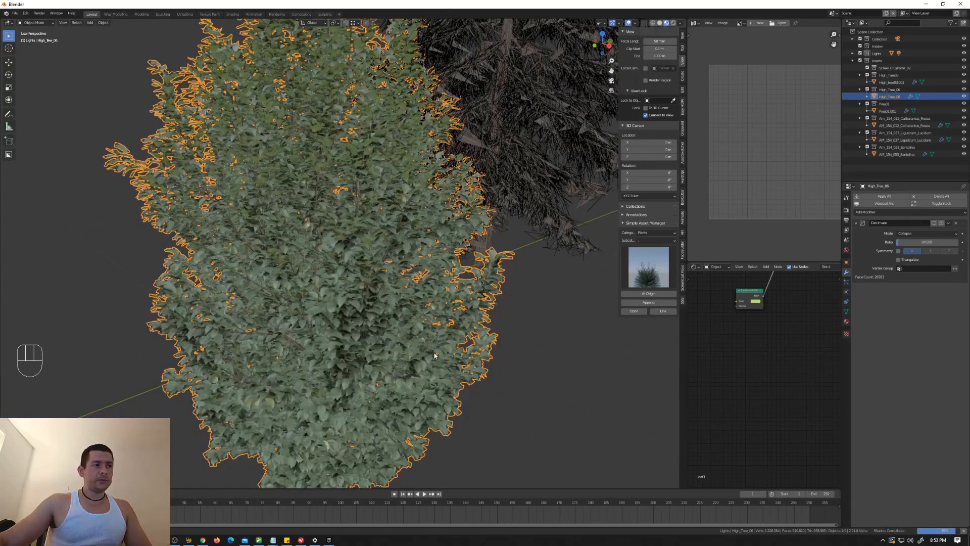
middle_click_drag(424, 340, 511, 382, "shift")
left_click(536, 404)
middle_click_drag(494, 310, 100, 341, "shift")
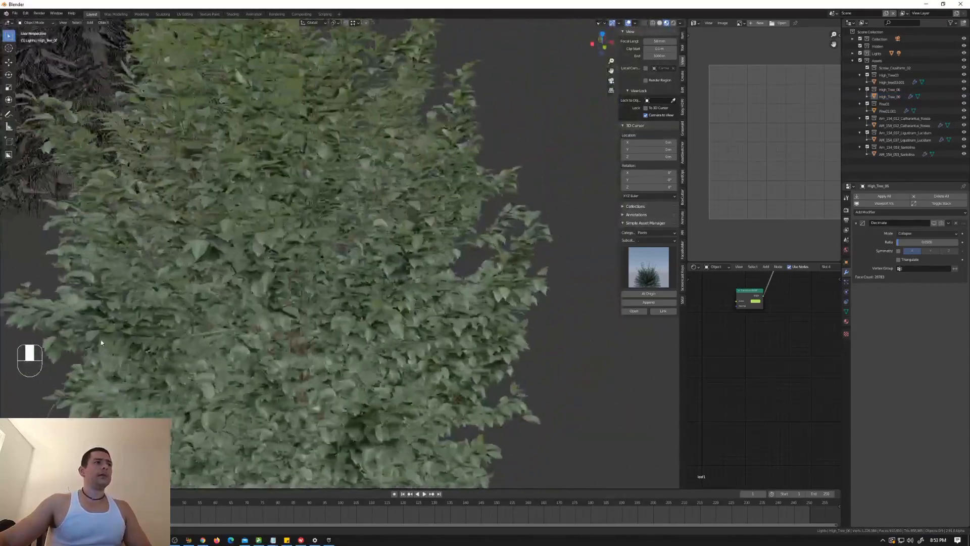
Step: Turn the viewport display of High_Tree_06's Decimate modifier back on, keeping the tree selected
scroll(282, 325, "down", 4)
middle_click_drag(282, 324, 317, 271, "shift")
middle_click_drag(316, 270, 359, 322)
left_click(360, 325)
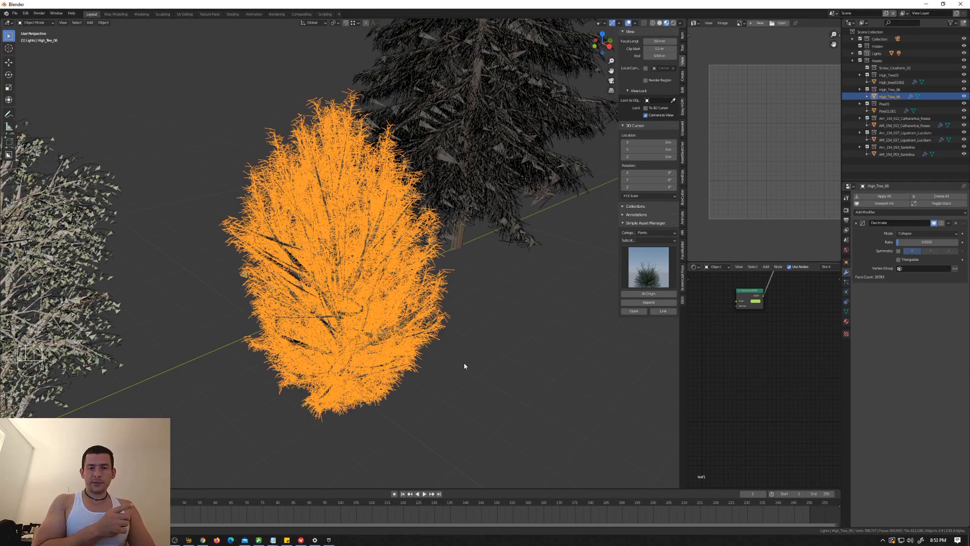
Step: Show the Move and Rotate object gizmos in the viewport
scroll(365, 368, "down", 3)
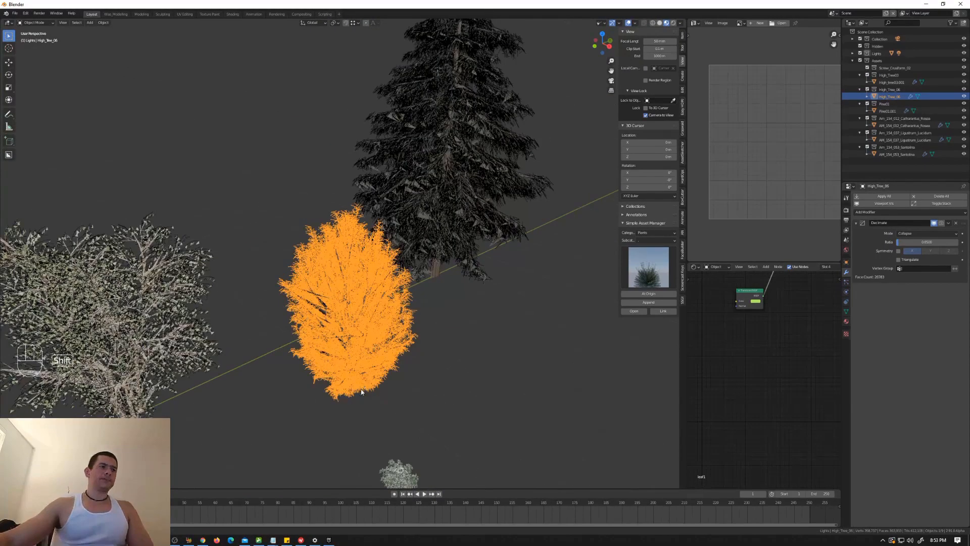
left_click(619, 23)
left_click(586, 86)
left_click(586, 94)
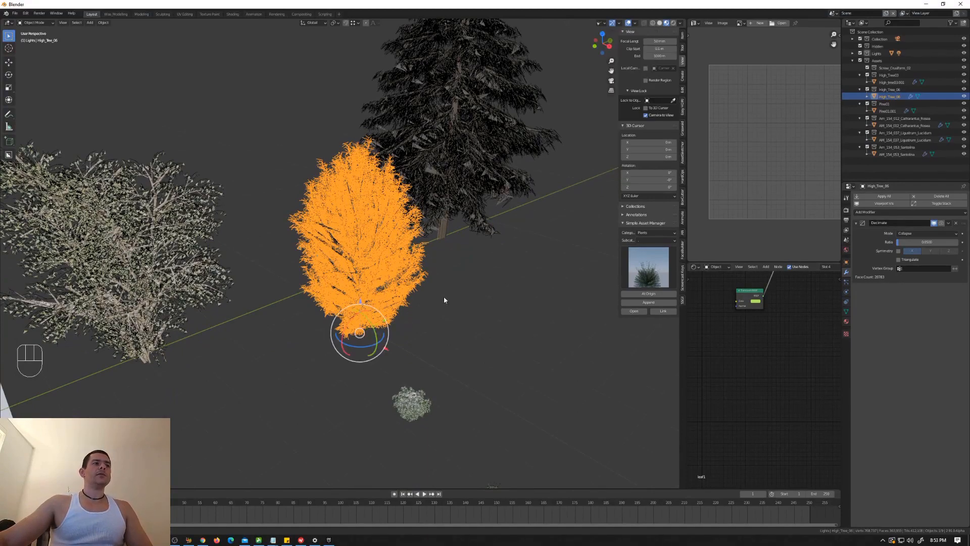
Step: Set the transform orientation to Local
middle_click_drag(444, 299, 313, 275)
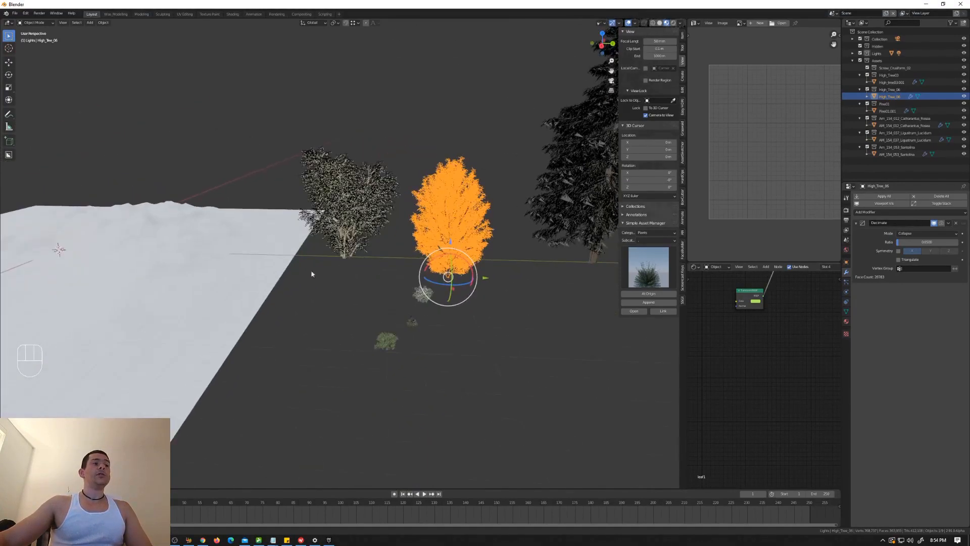
left_click(317, 24)
left_click(304, 53)
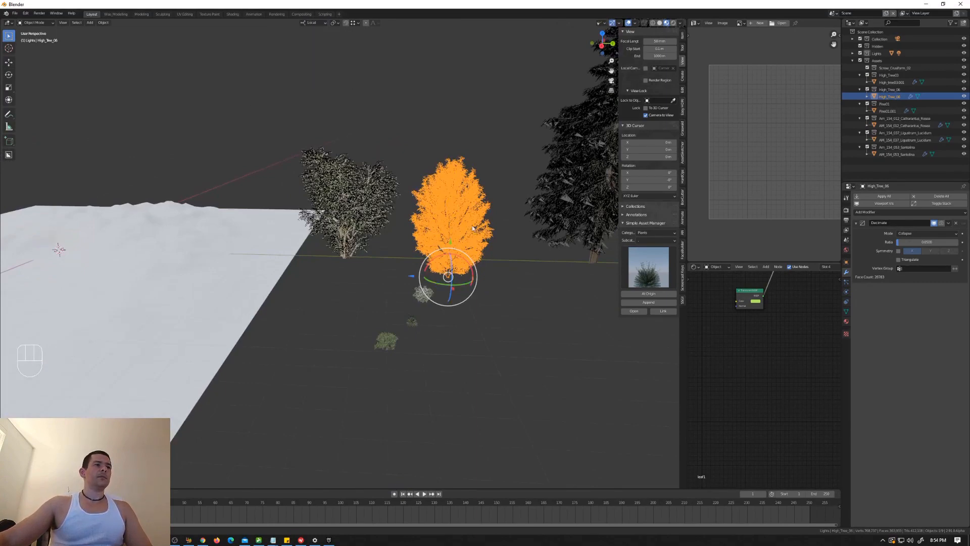
Step: Select the three small plants and the two broadleaf trees in turn to check their local axes
left_click(423, 292)
scroll(410, 327, "up", 2)
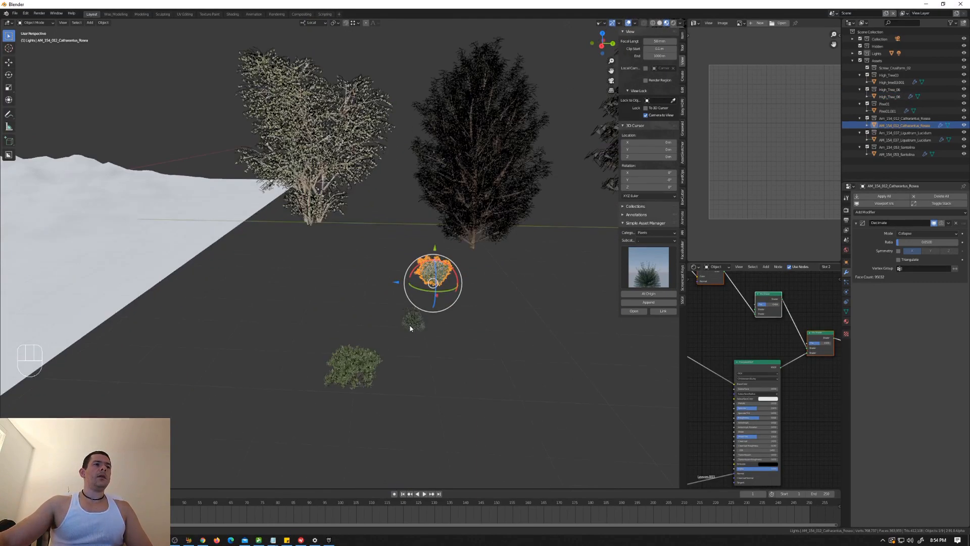
left_click(411, 326)
left_click(370, 377)
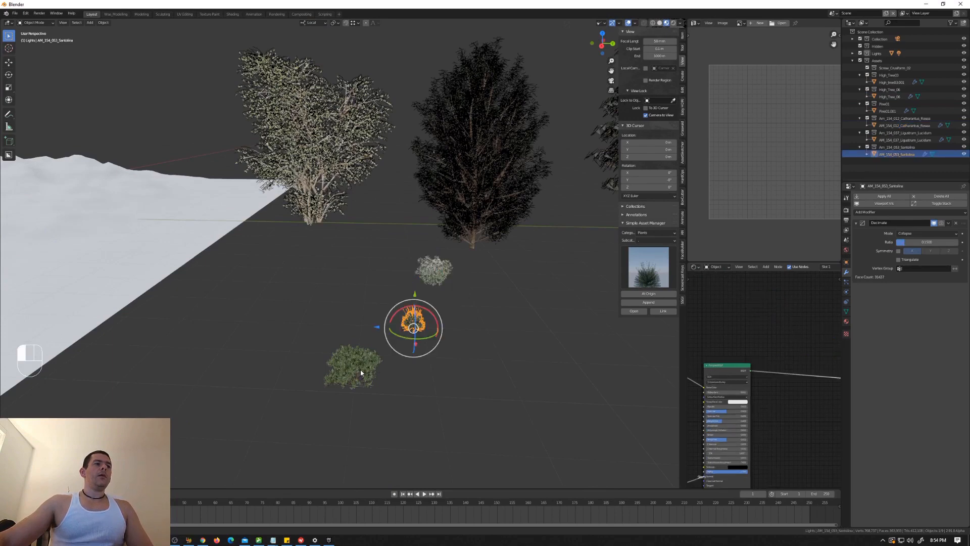
left_click(335, 182)
left_click(475, 183)
middle_click_drag(601, 184, 505, 209, "shift")
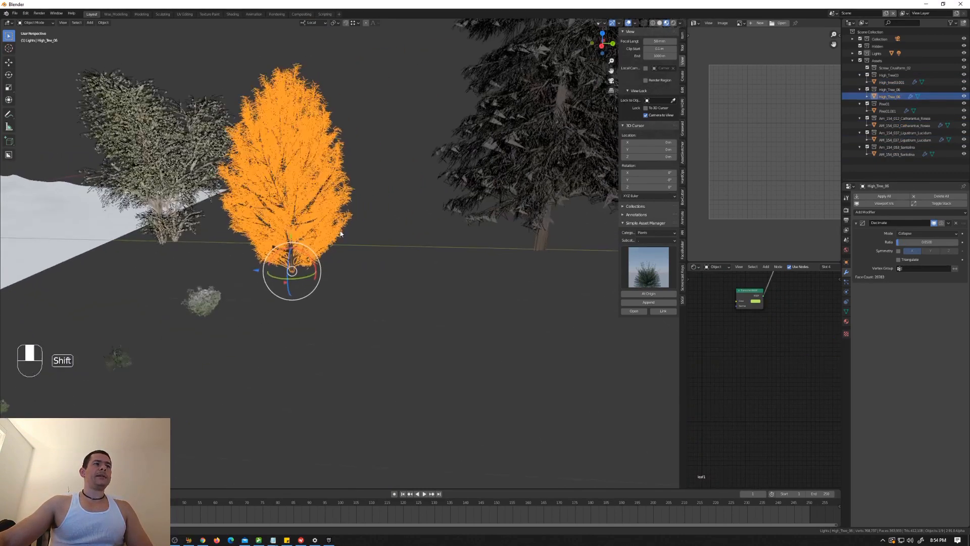
Step: Select the pine tree and inspect its local axes at the base of the trunk
left_click(526, 207)
middle_click_drag(557, 246, 472, 258, "shift")
scroll(472, 257, "up", 2)
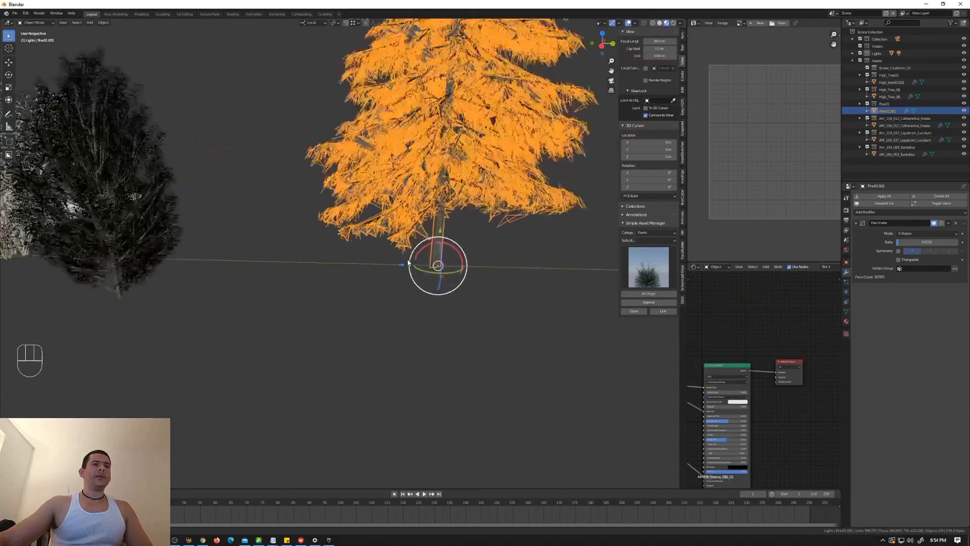
scroll(472, 258, "up", 5)
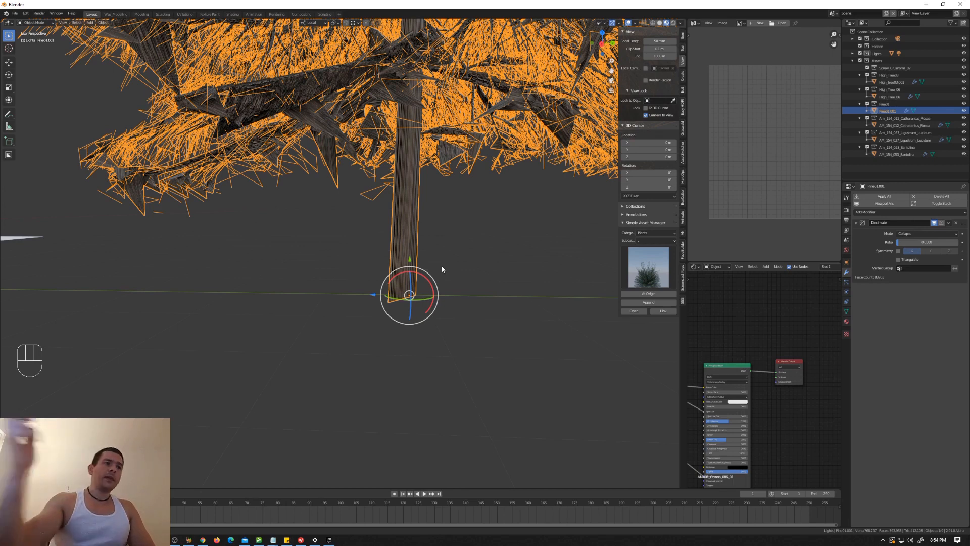
scroll(441, 269, "down", 2)
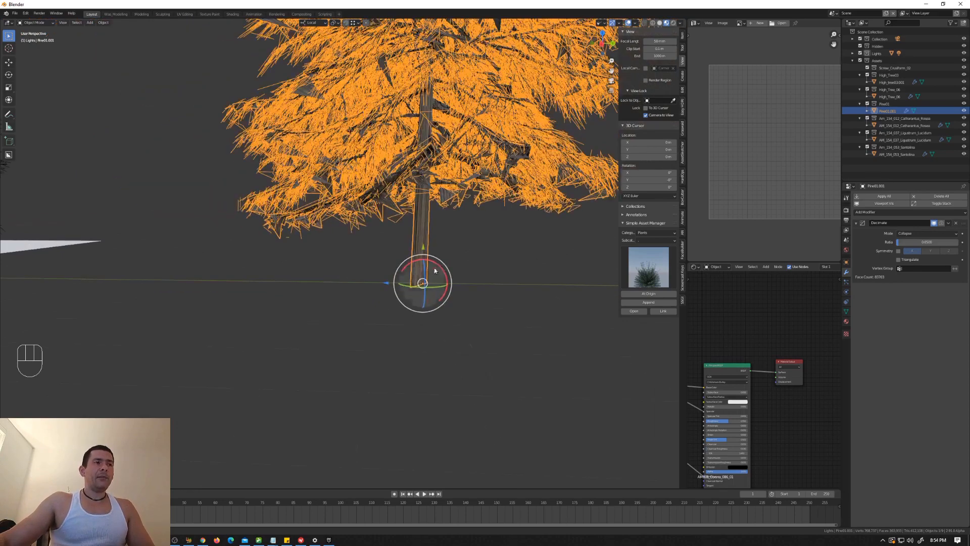
scroll(440, 278, "up", 4)
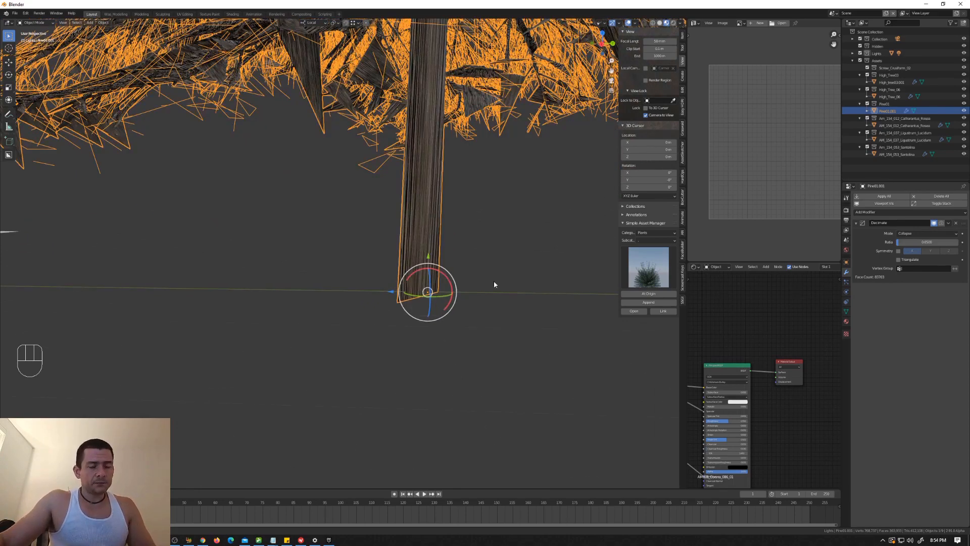
Step: Try to rotate only the pine's origin in the right orthographic view so its local Z axis points up
key("ctrl+period")
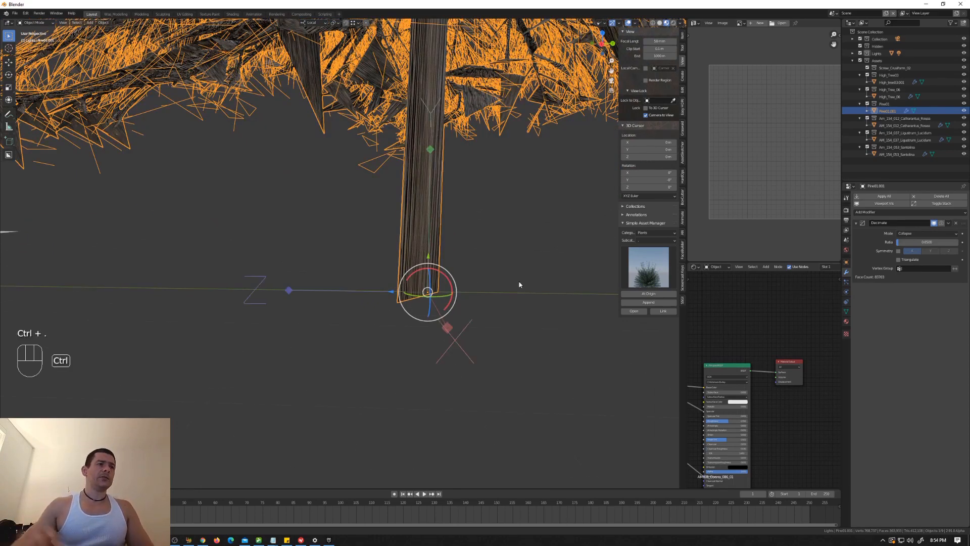
mouse_move(453, 282)
middle_mouse_down()
mouse_move(433, 280)
mouse_move(447, 280)
middle_mouse_up()
key("KP_5")
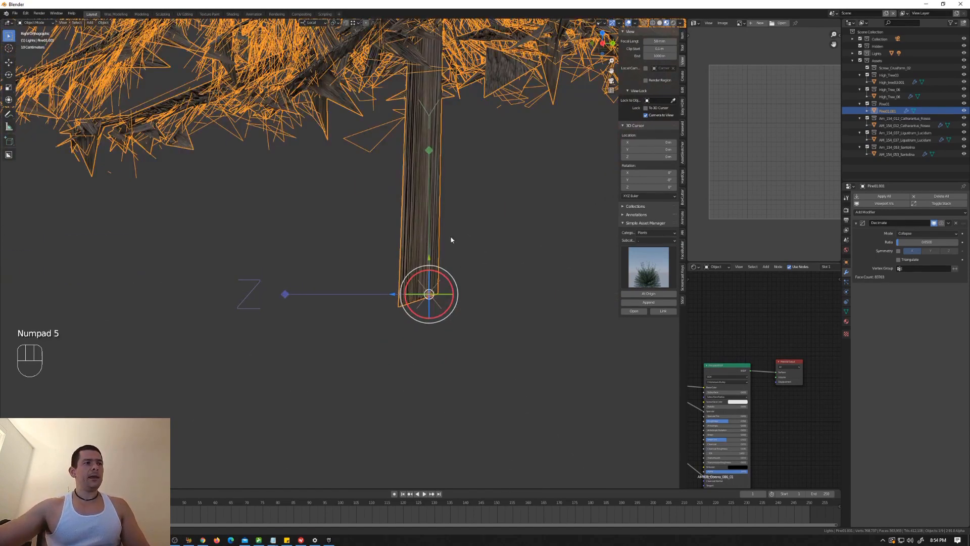
left_click_drag(451, 272, 455, 275)
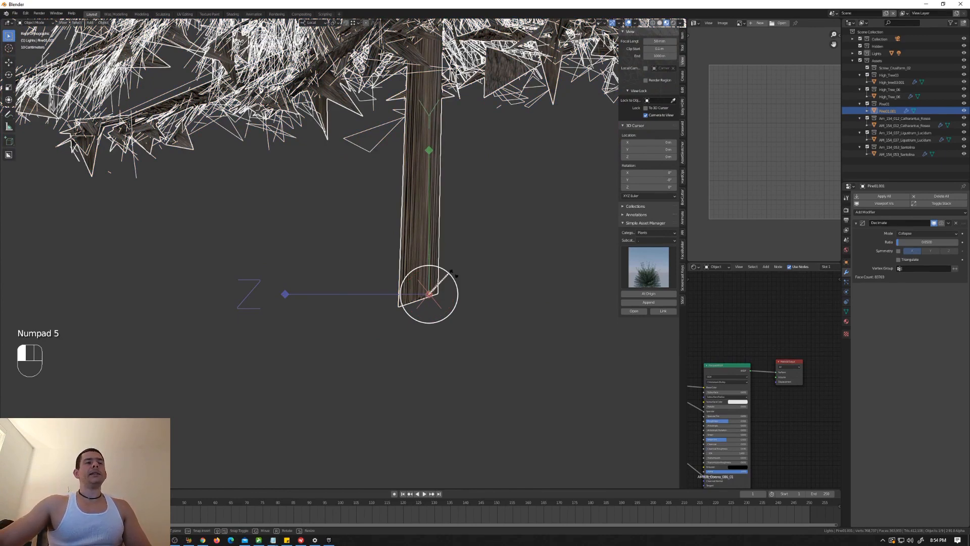
left_click_drag(456, 276, 514, 356)
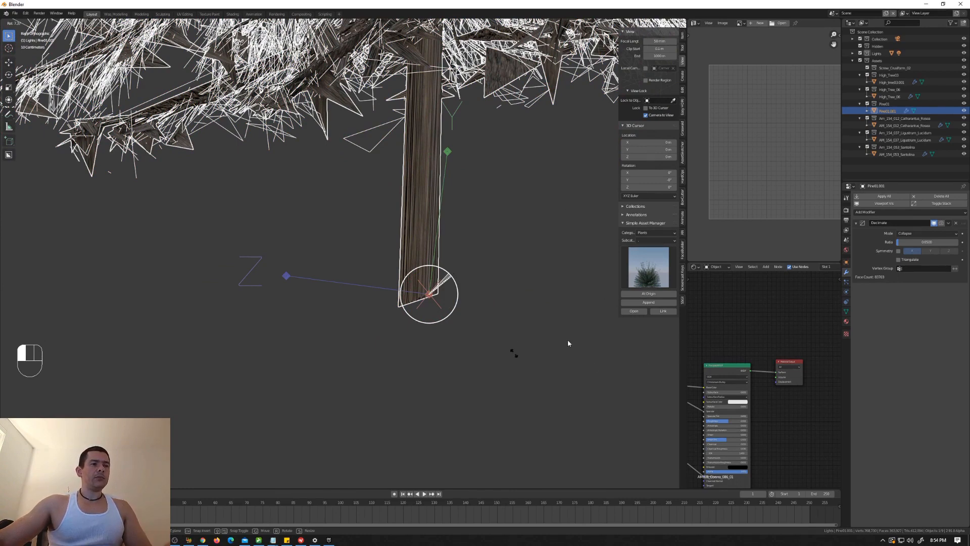
left_click(607, 409)
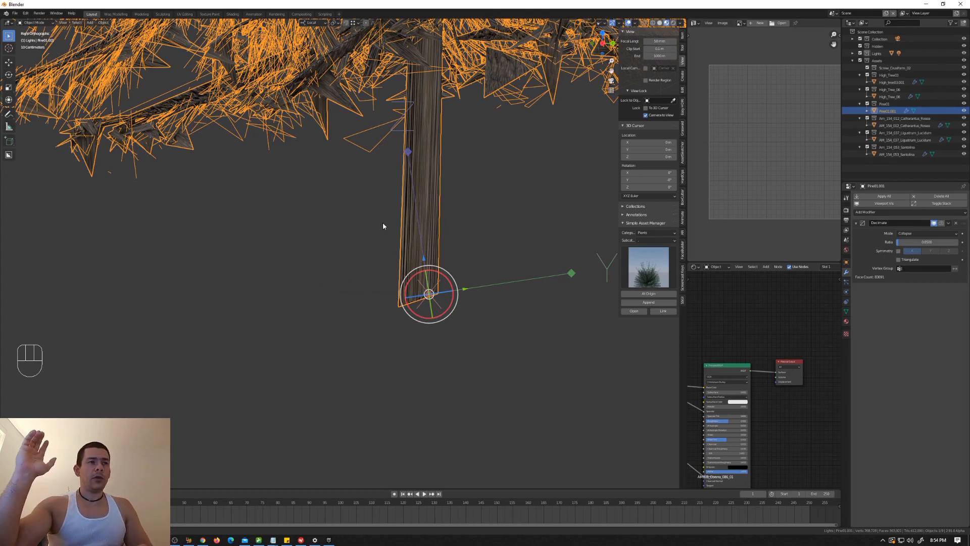
Step: Undo the pine's origin rotation and turn off origin-only transforms
key("ctrl")
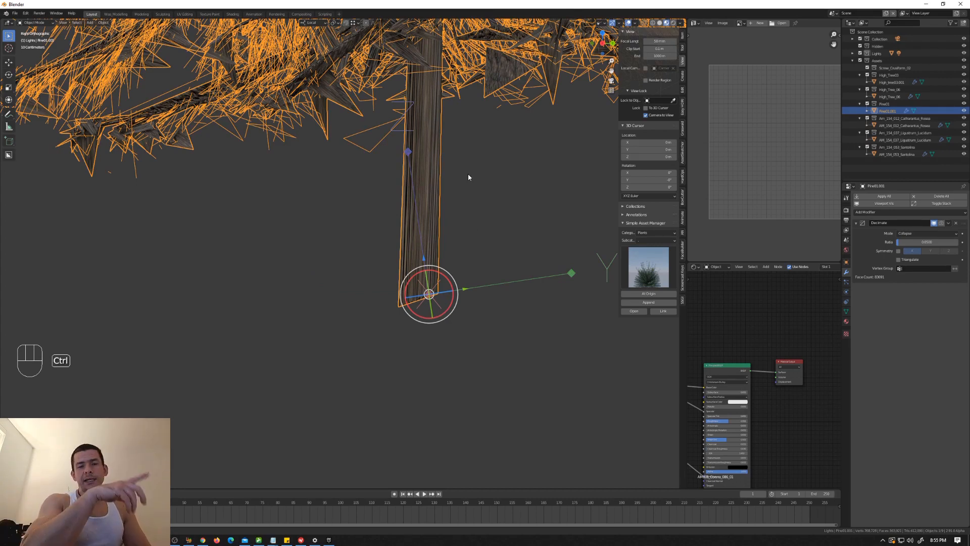
key("ctrl+z")
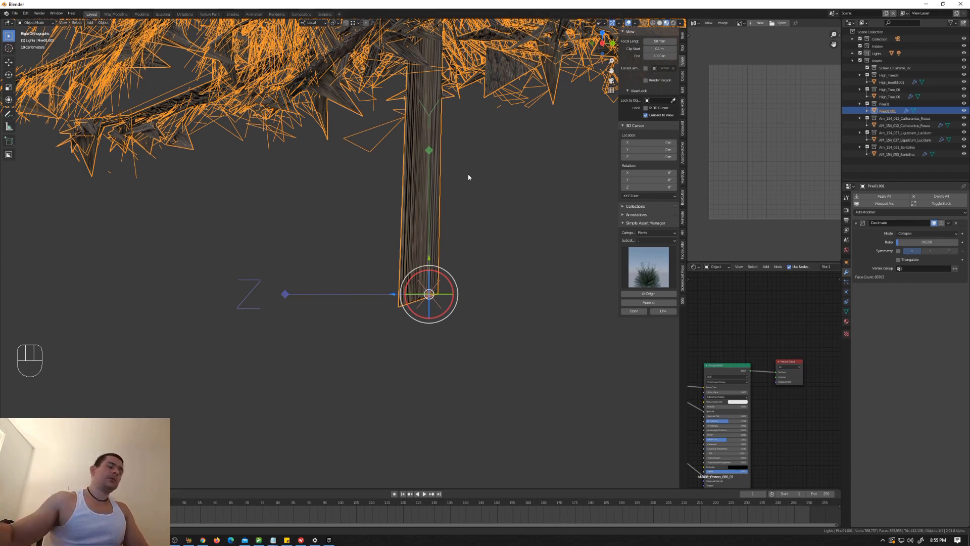
key("ctrl+period")
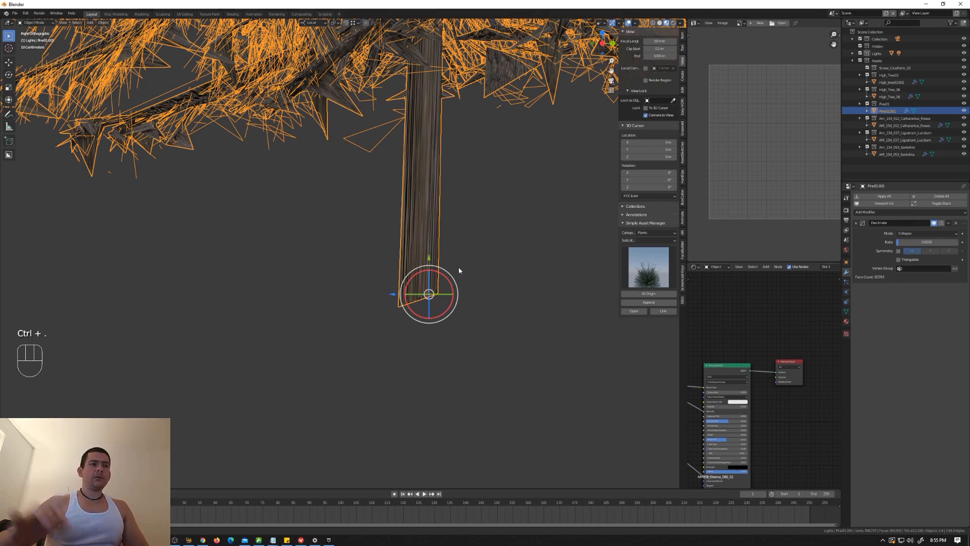
Step: Select the landscape and scale its whole mesh up twice in Edit Mode until the trees look tiny beside it
scroll(431, 229, "down", 6)
middle_click_drag(364, 288, 380, 313)
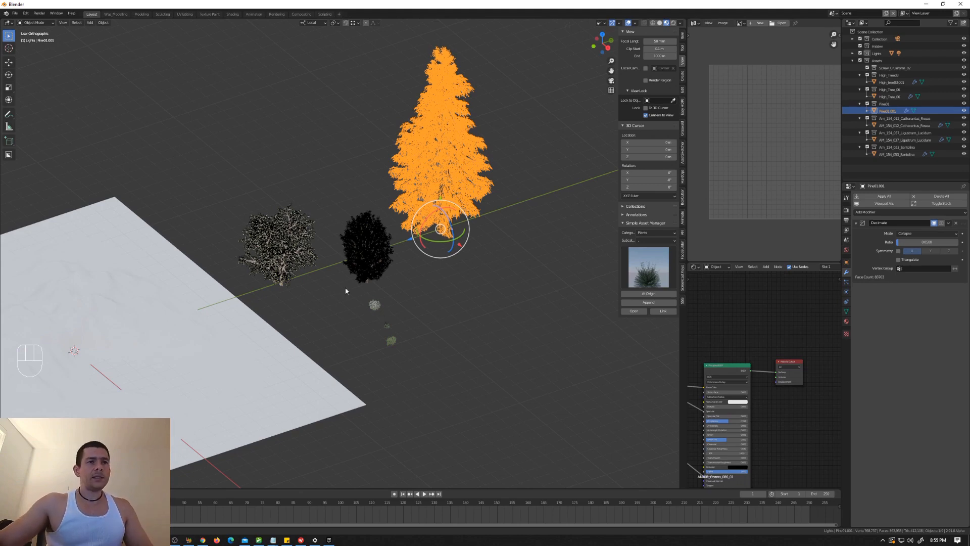
middle_click_drag(319, 287, 360, 287)
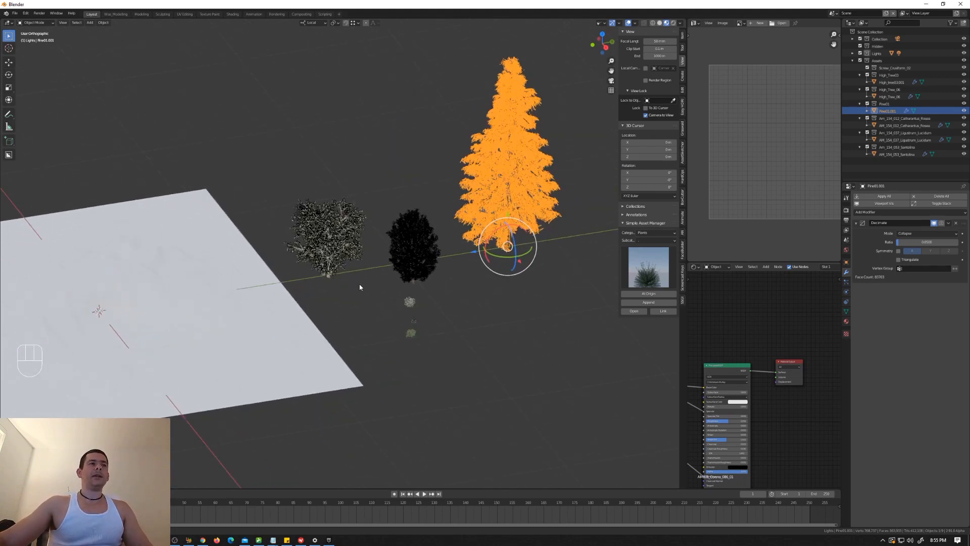
scroll(223, 298, "down", 3)
middle_click_drag(217, 299, 273, 289, "shift")
scroll(316, 296, "up", 2)
left_click(299, 289)
scroll(288, 294, "down", 3)
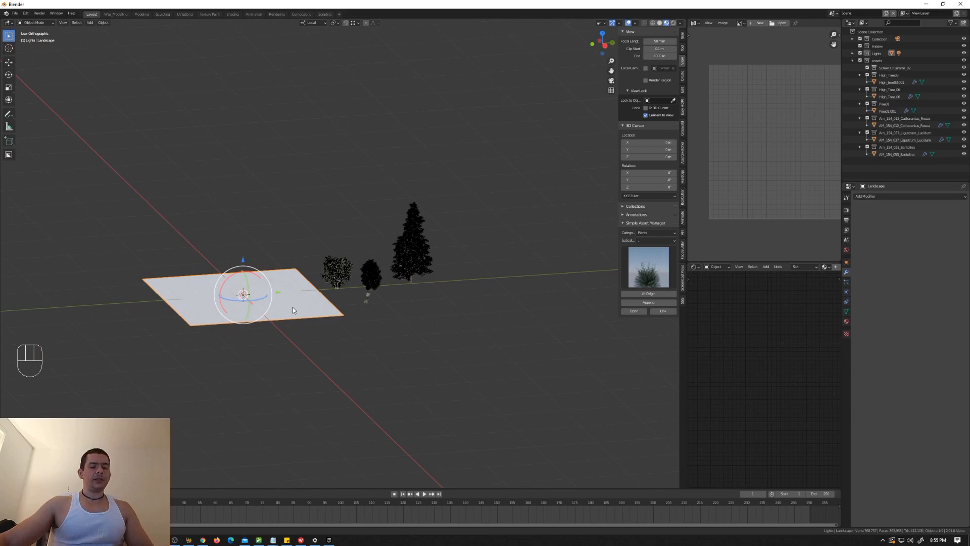
key("Tab")
key("s")
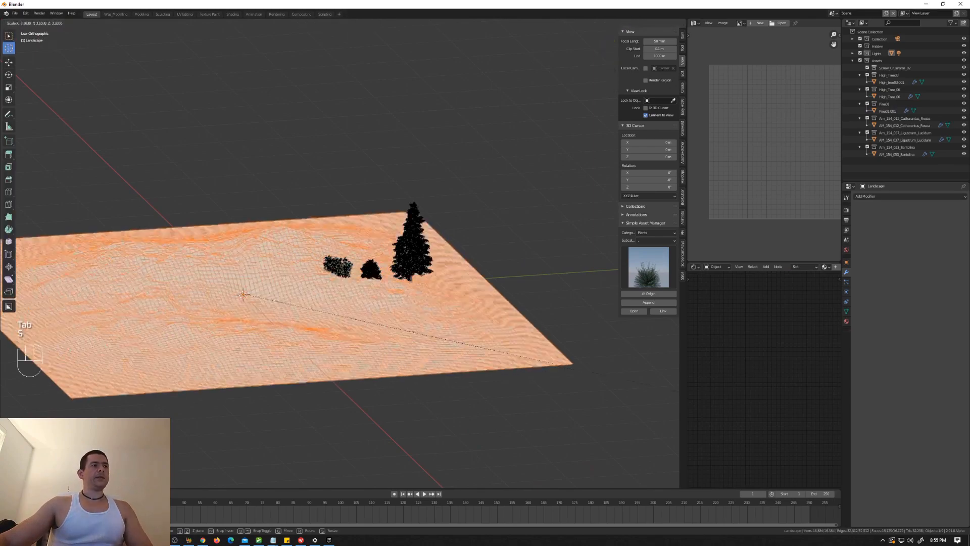
left_click(356, 457)
scroll(362, 447, "down", 4)
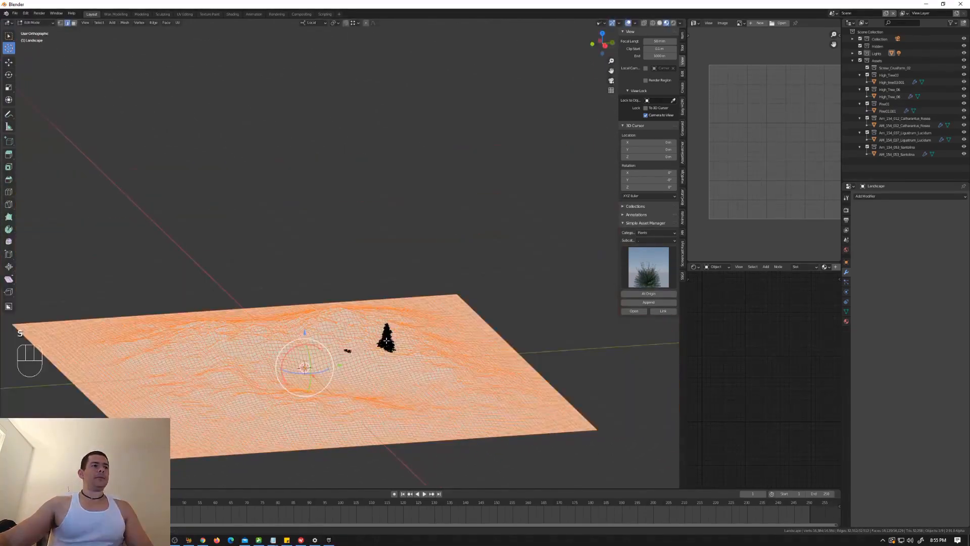
key("s")
left_click(551, 380)
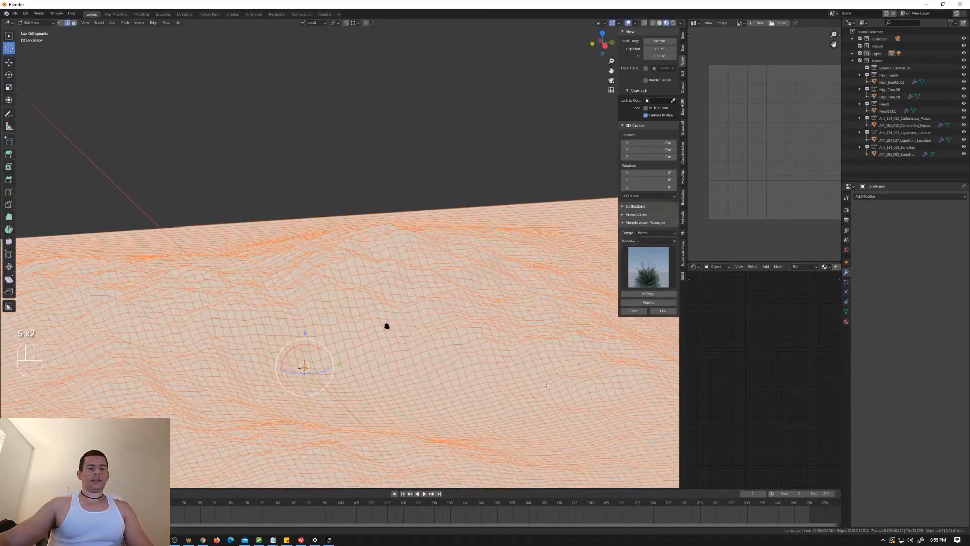
Step: Move the landscape mesh in Edit Mode so the world origin and trees sit near its corner, and return to Object Mode
key("g")
middle_click_drag(454, 403, 323, 414)
left_click(279, 436)
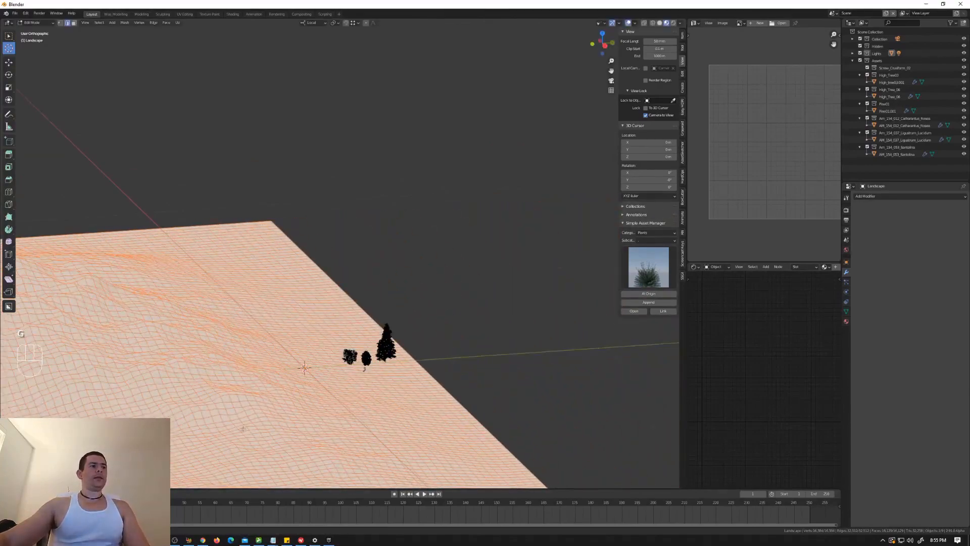
scroll(277, 435, "down", 3)
middle_click_drag(277, 436, 397, 356, "shift")
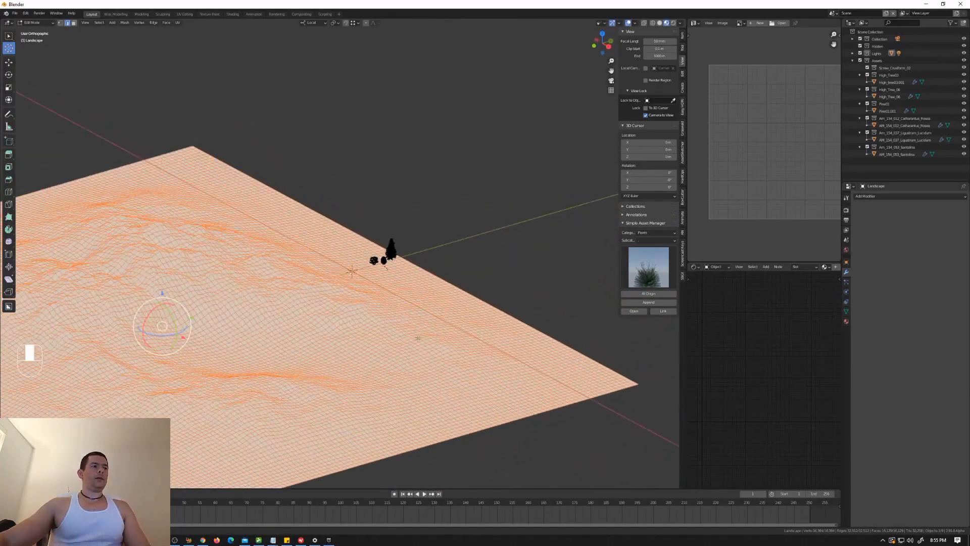
key("g")
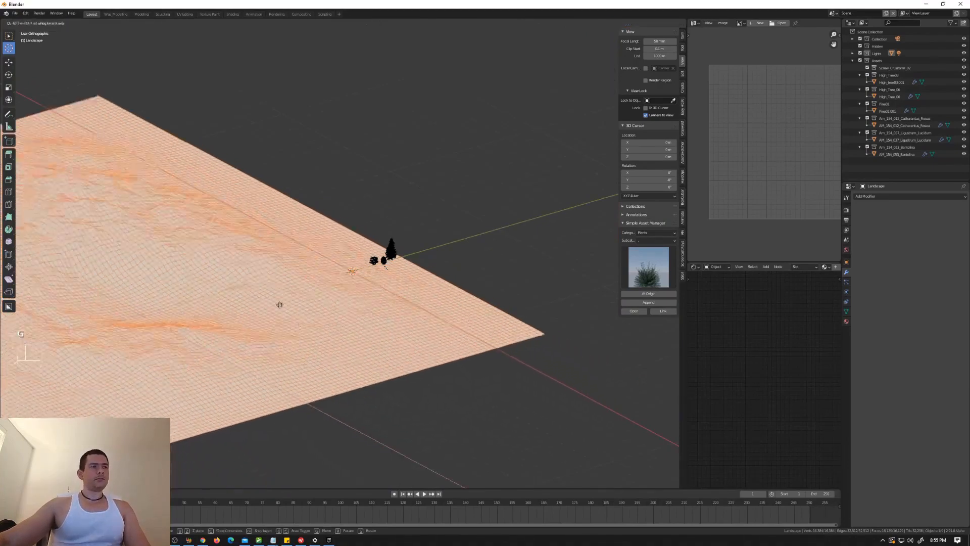
left_click(235, 212)
middle_click_drag(234, 212, 498, 329, "shift")
key("Tab")
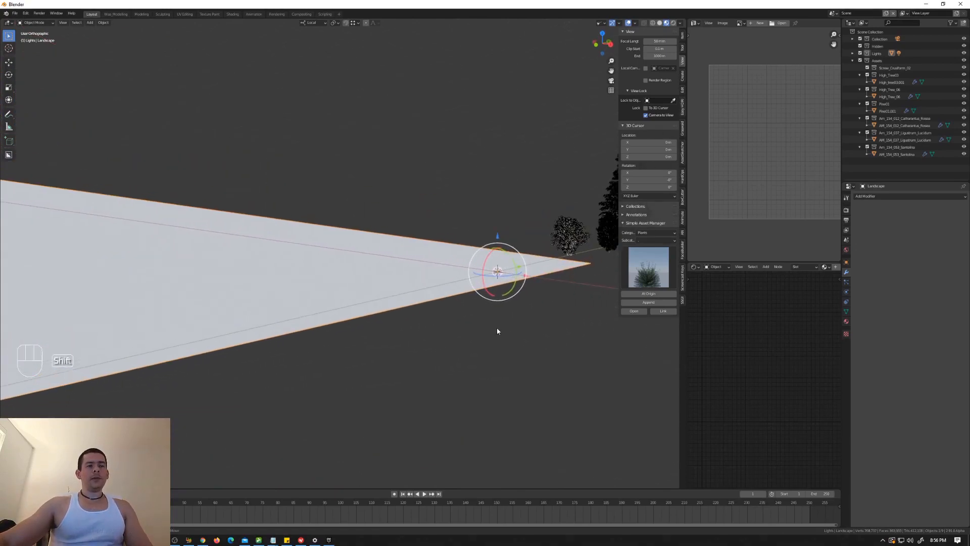
Step: Raise the landscape slightly along the Z axis
key("g")
key("z")
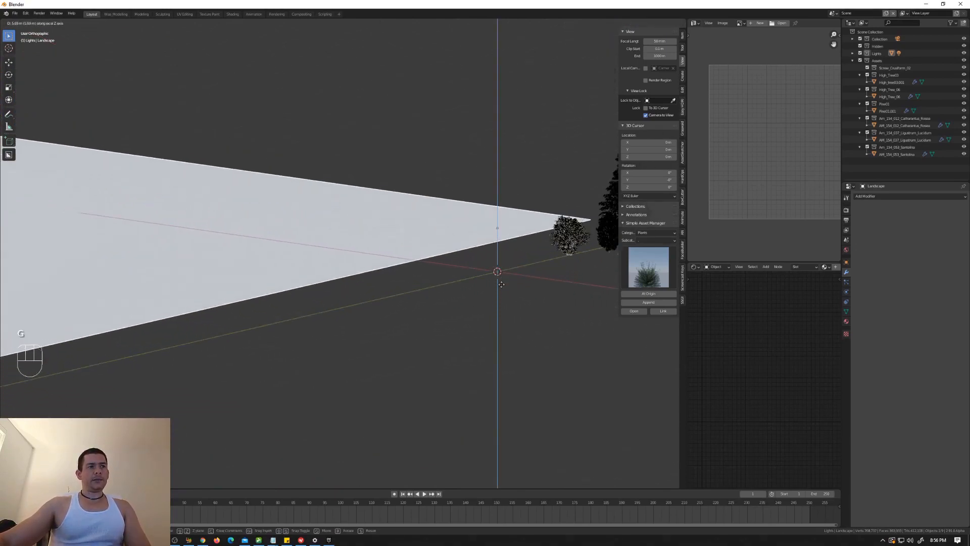
left_click(507, 310)
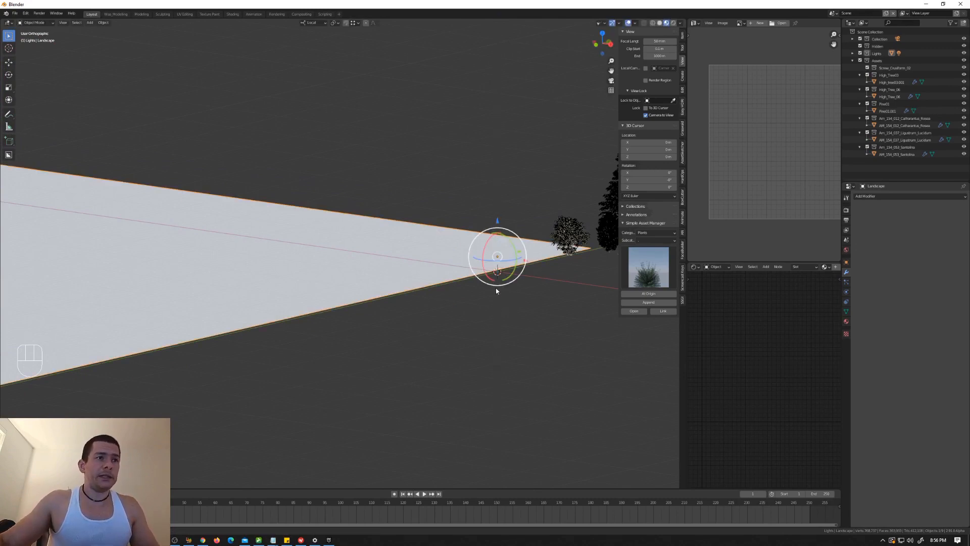
Step: Switch the viewport to Solid shading so the landscape's relief is readable
middle_click_drag(501, 300, 352, 278)
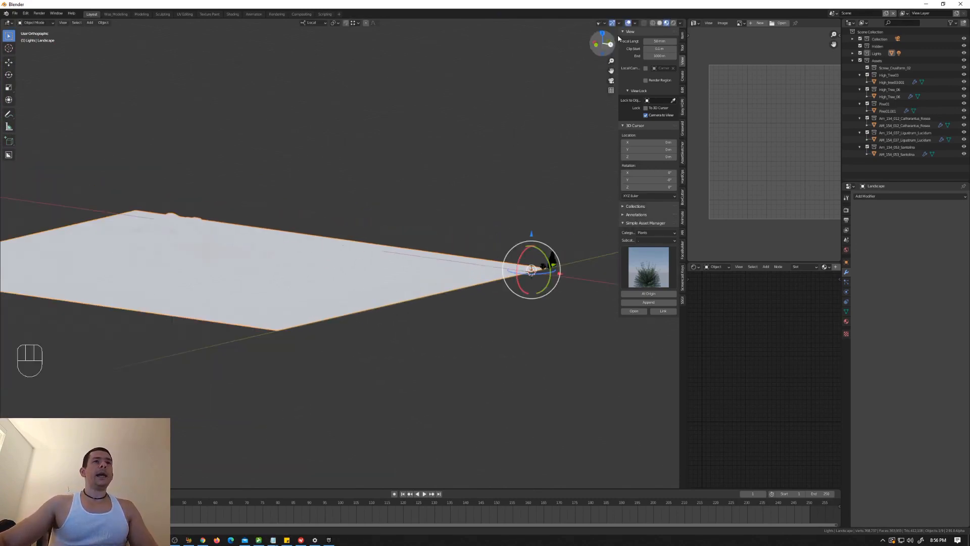
left_click(667, 23)
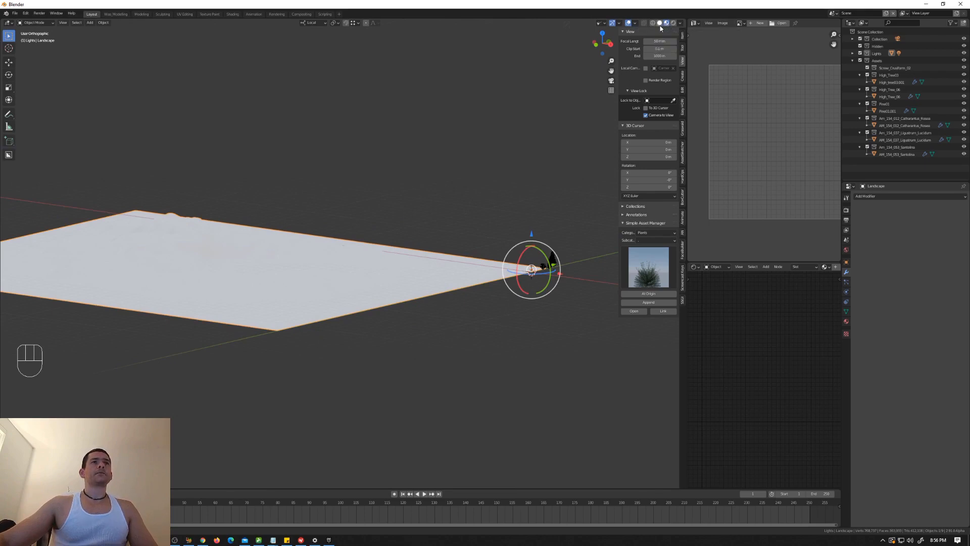
left_click(659, 23)
middle_click_drag(371, 255, 398, 271)
Step: Add a particle system to the landscape and set its type to Hair
left_click(846, 281)
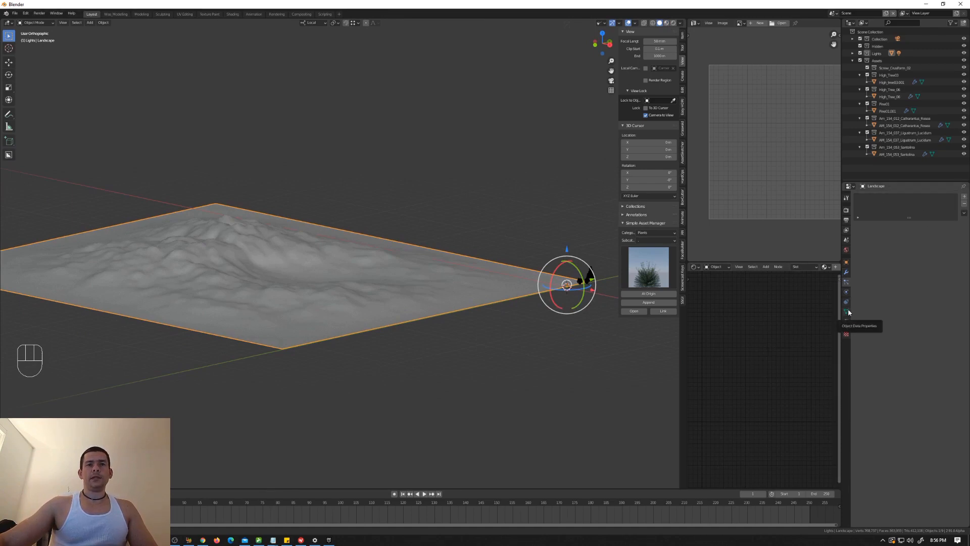
left_click(964, 196)
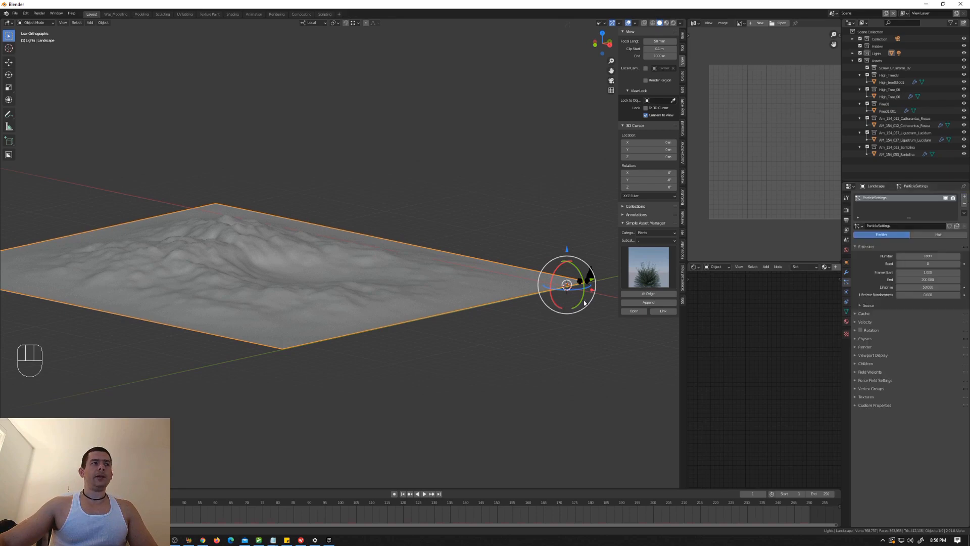
left_click(938, 234)
middle_click_drag(524, 305, 409, 287)
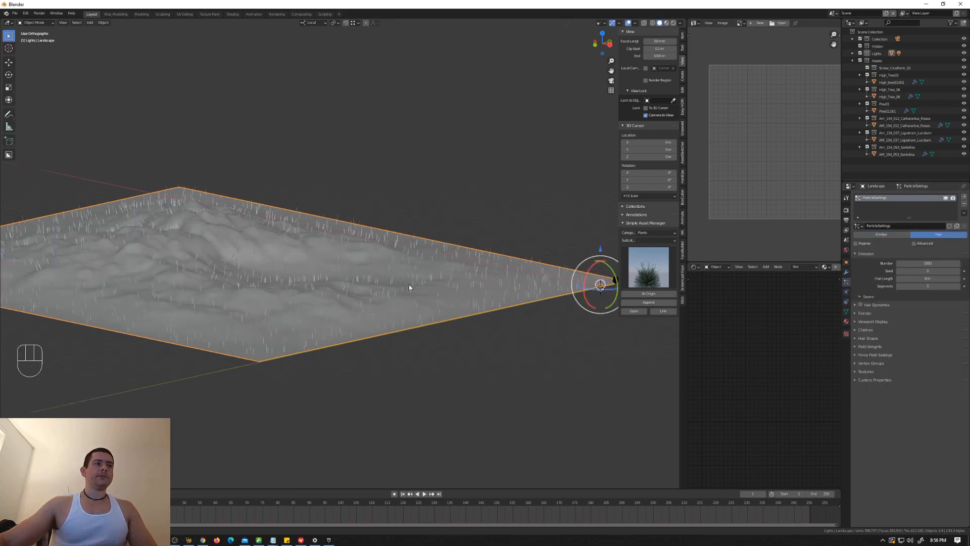
scroll(485, 288, "up", 5)
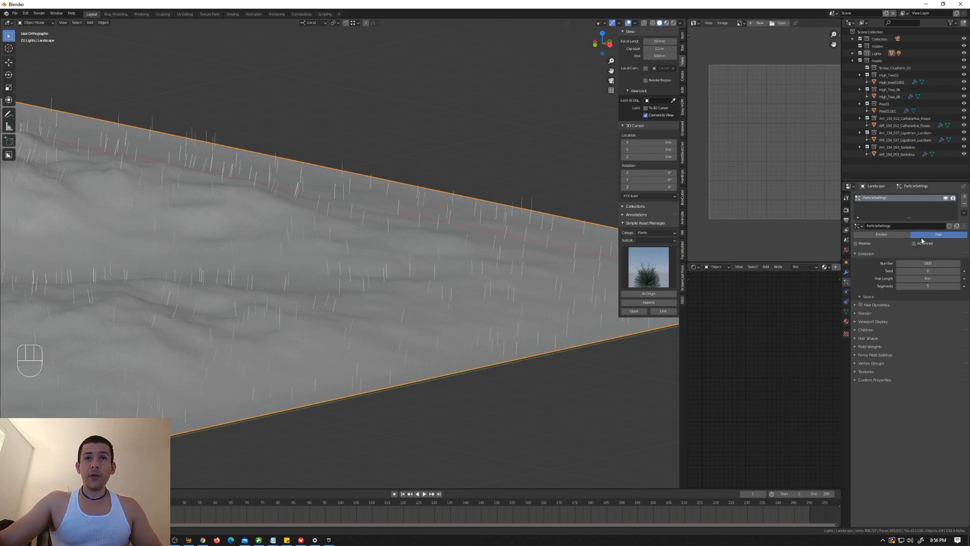
Step: In the hair's render settings, pick the broadleaf tree nearest the terrain as the coordinate system and check the strands
left_click(858, 315)
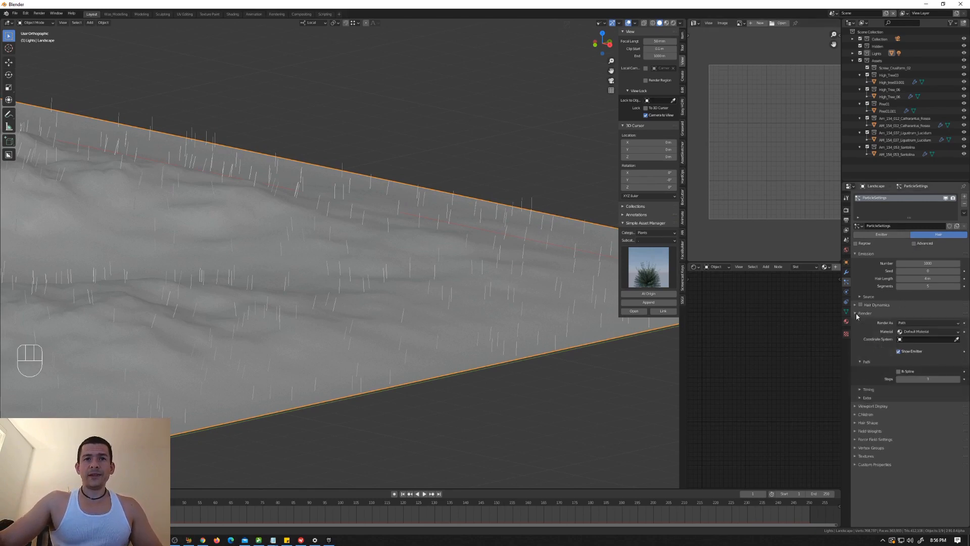
left_click(914, 323)
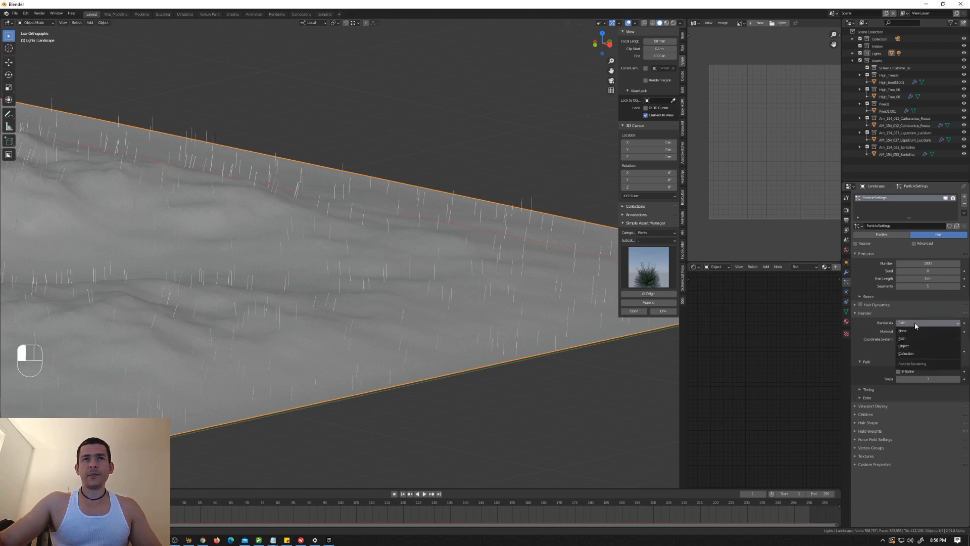
scroll(538, 271, "down", 7)
middle_click_drag(536, 270, 397, 277, "shift")
scroll(419, 286, "up", 6)
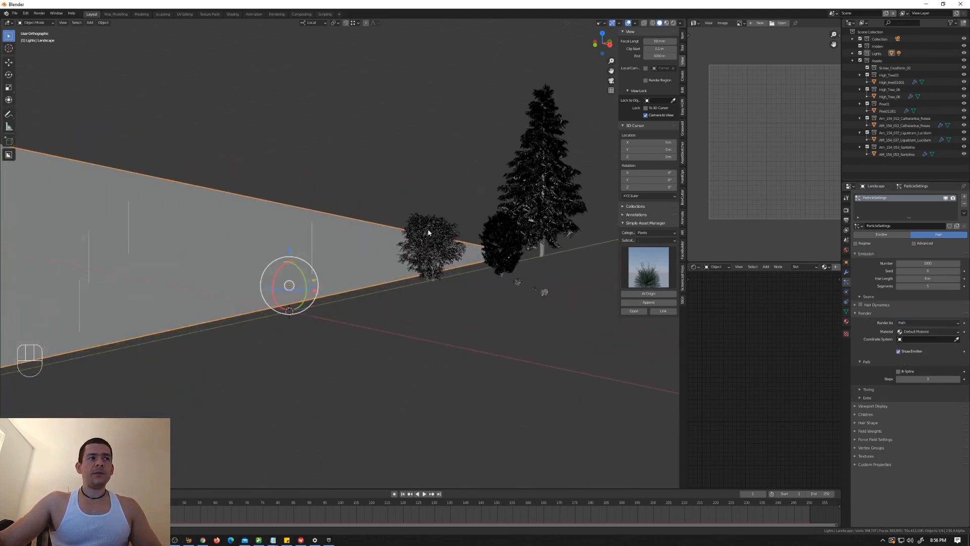
left_click(956, 339)
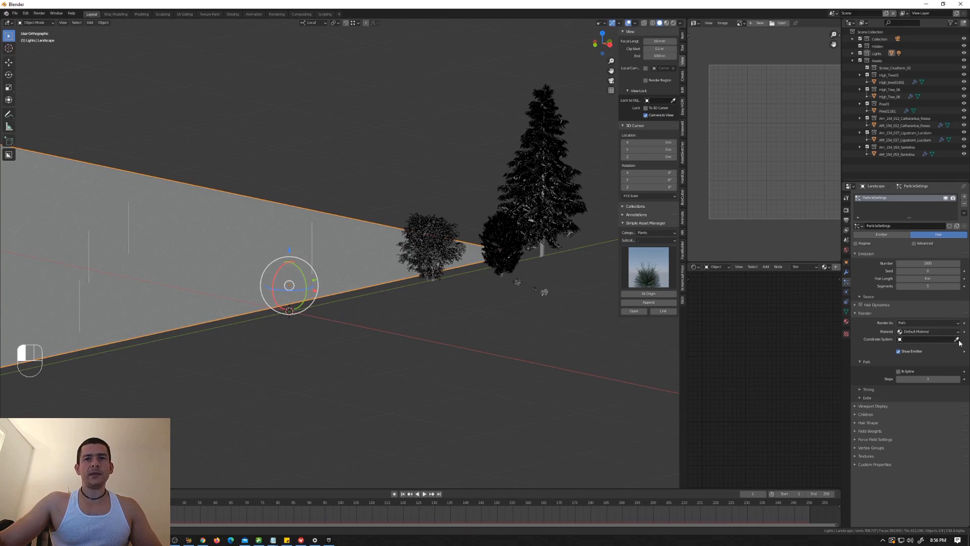
left_click(442, 233)
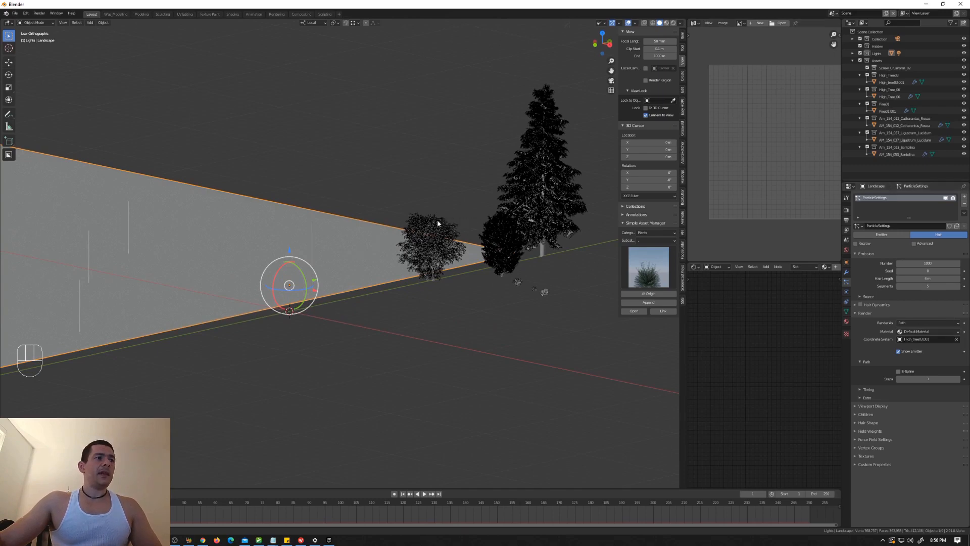
scroll(447, 255, "down", 6)
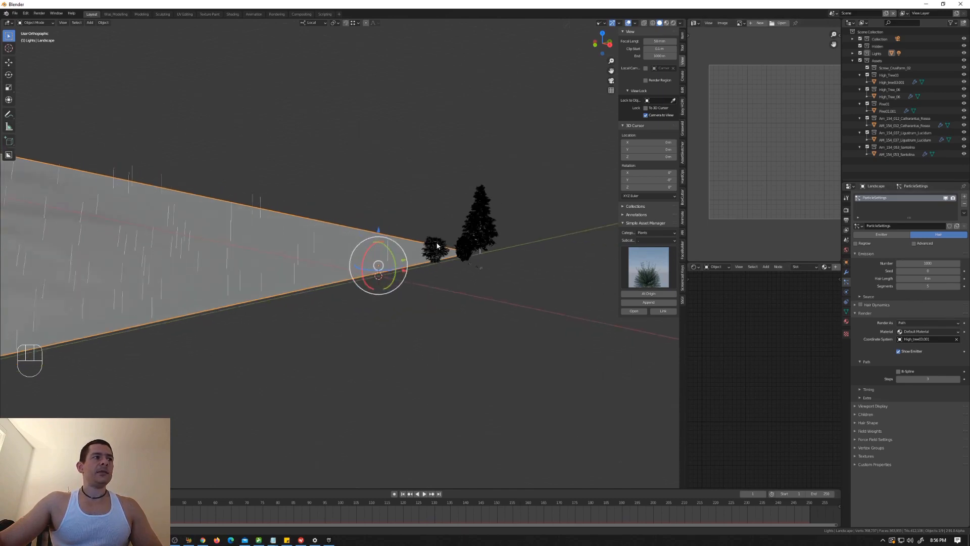
middle_click_drag(398, 250, 495, 258, "shift")
scroll(490, 252, "up", 2)
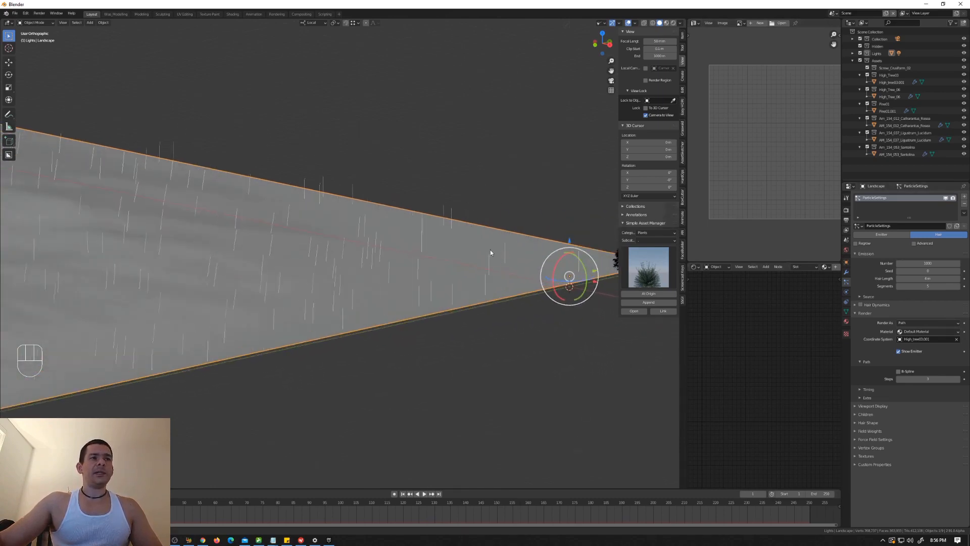
scroll(503, 255, "down", 2)
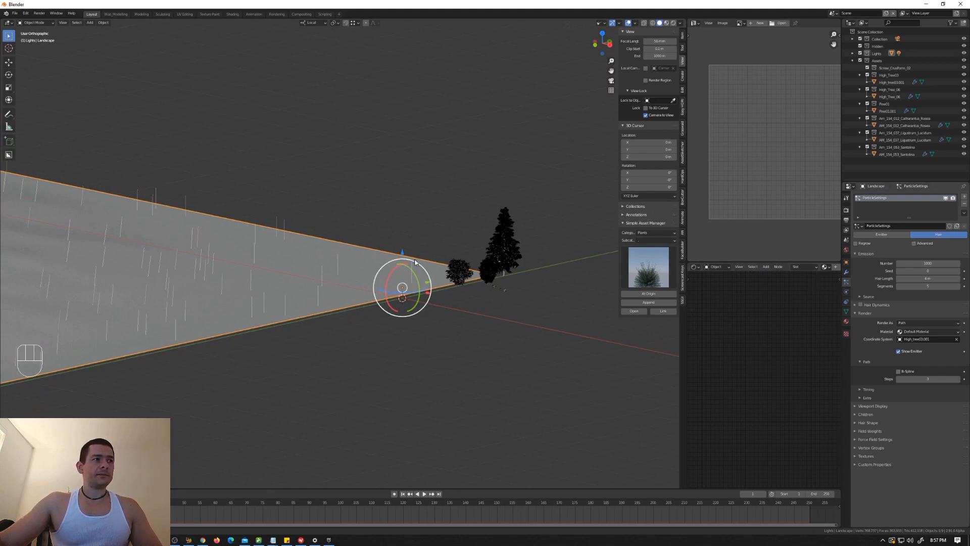
Step: Render the hair particles as Object, using the broadleaf tree nearest the terrain as the instance object
left_click(944, 325)
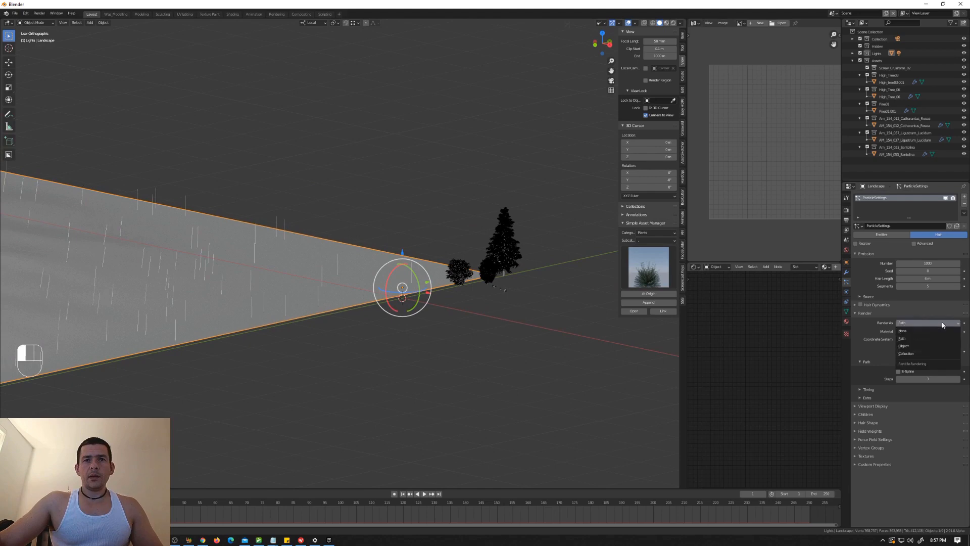
left_click(923, 345)
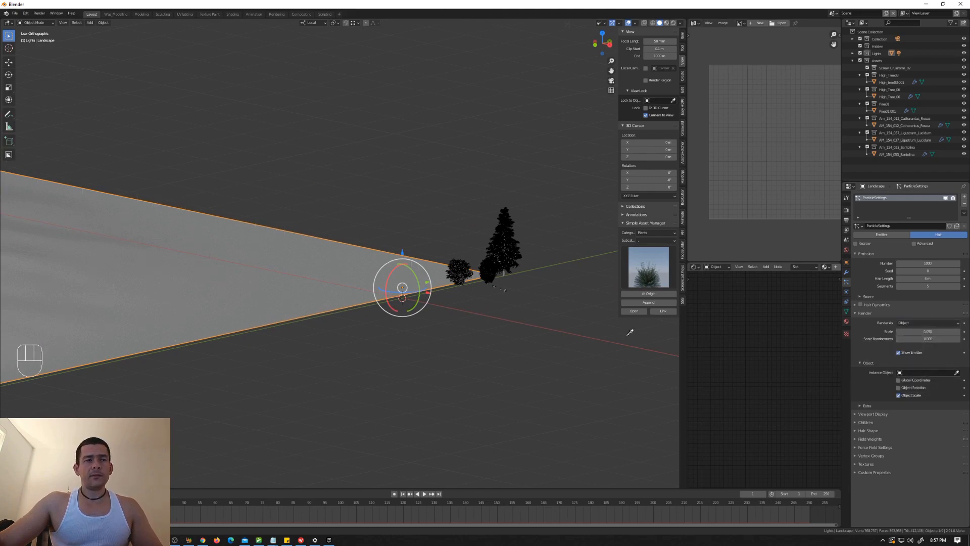
left_click(455, 266)
scroll(334, 285, "up", 5)
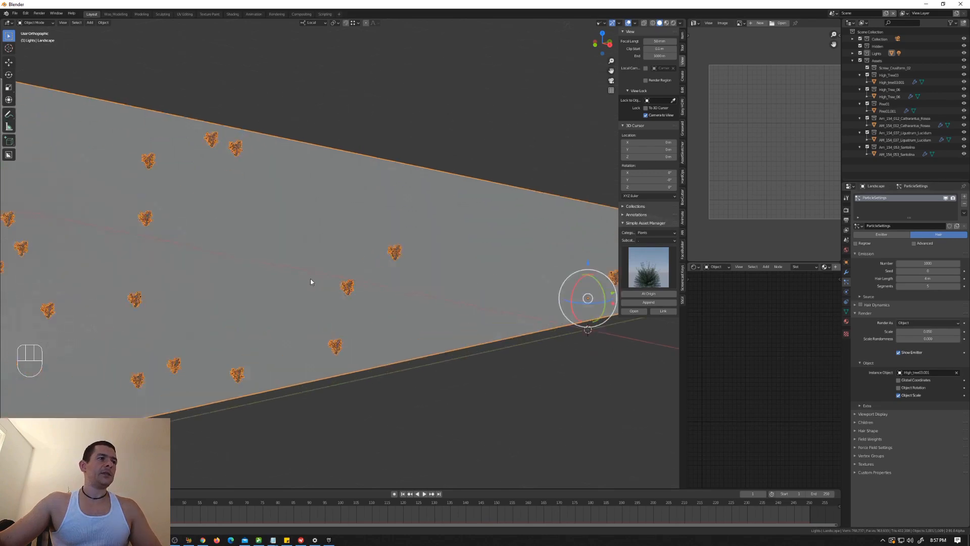
Step: Inspect the scattered tree instances and increase the particle render scale so the trees become much larger
scroll(448, 279, "down", 5)
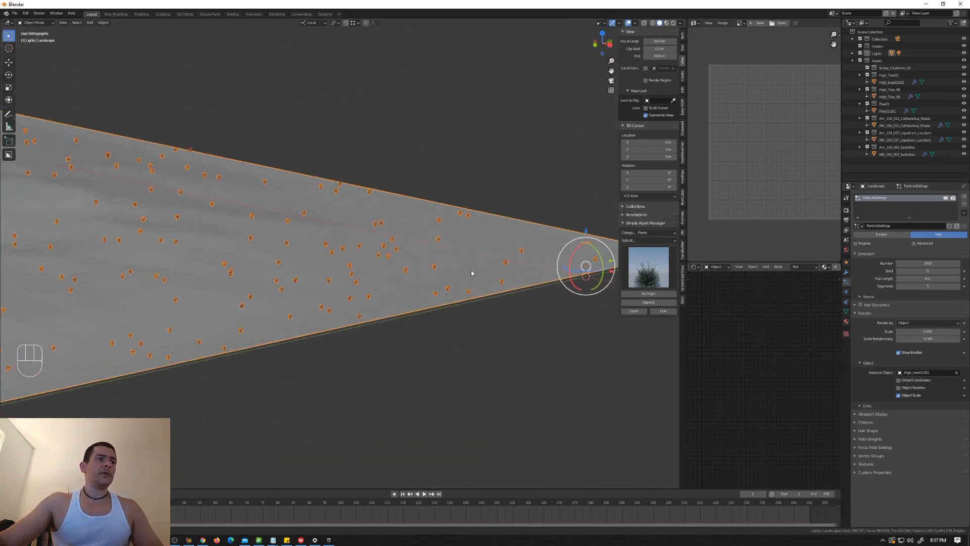
scroll(452, 281, "down", 2)
scroll(454, 284, "up", 6)
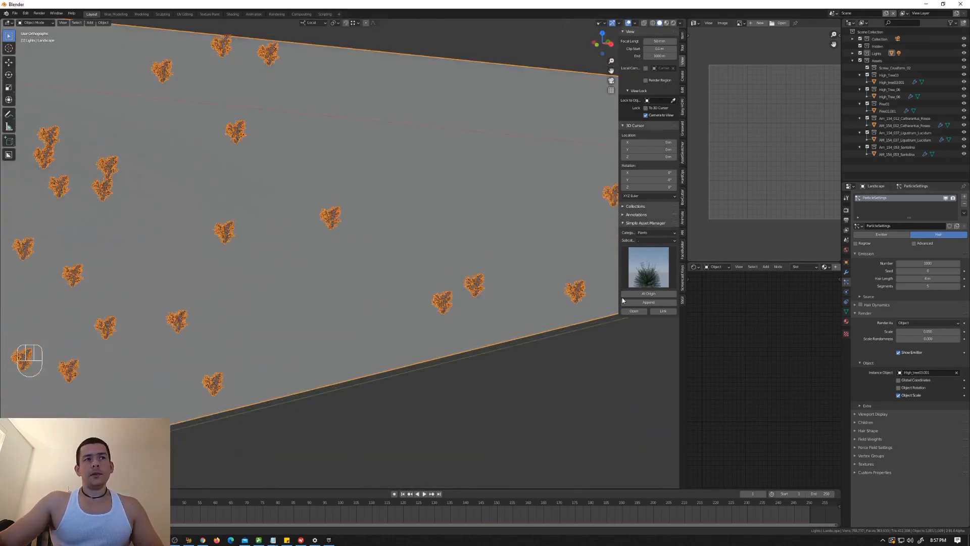
scroll(514, 299, "down", 5)
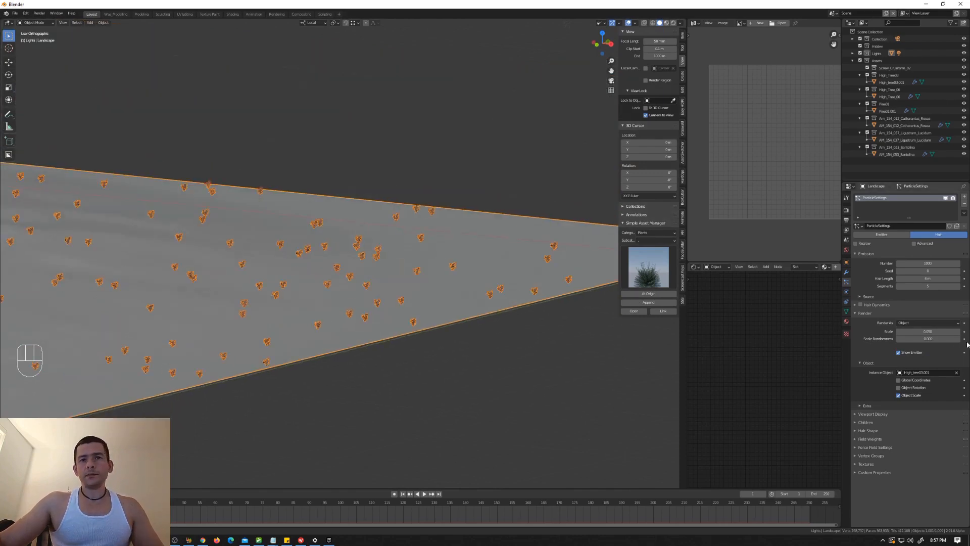
left_click_drag(923, 332, 960, 332)
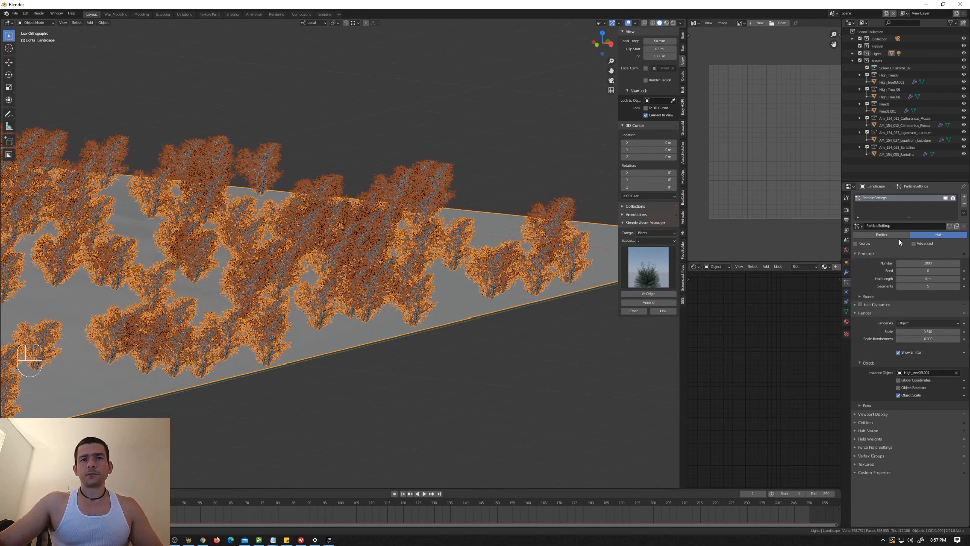
Step: Turn on the Advanced hair options, enable particle Rotation and expand its settings
left_click(913, 243)
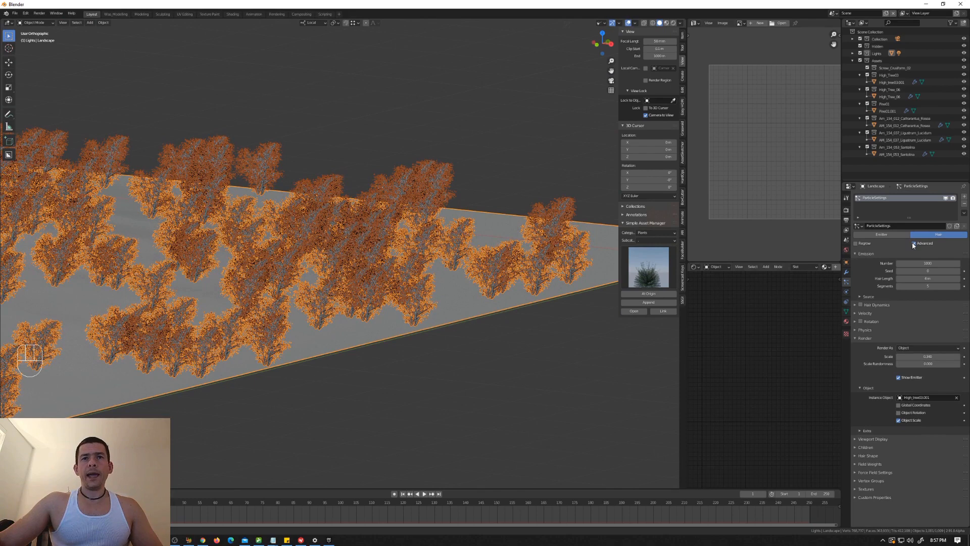
left_click(860, 322)
left_click(856, 322)
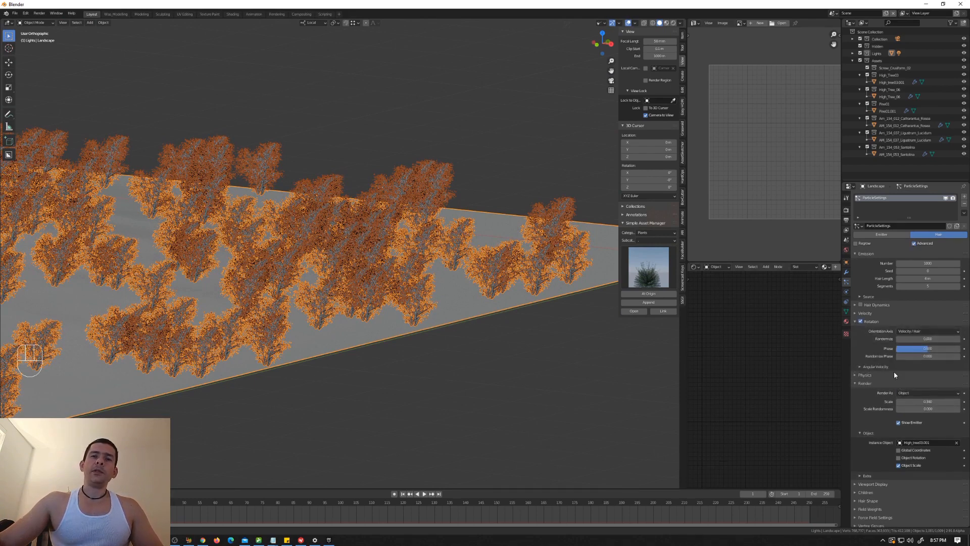
Step: Set the hair rotation's orientation axis to Object Z and add a slight amount of Randomize
left_click(920, 332)
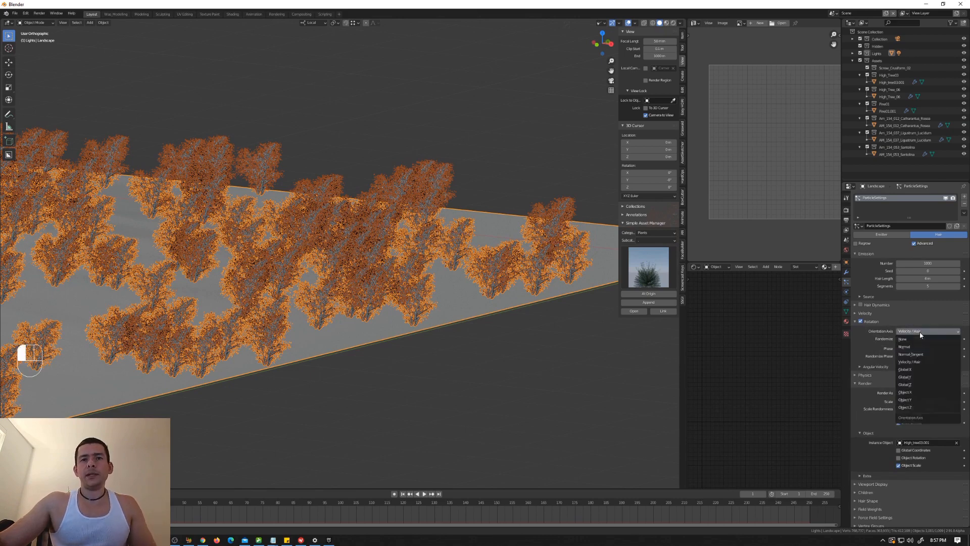
left_click(923, 409)
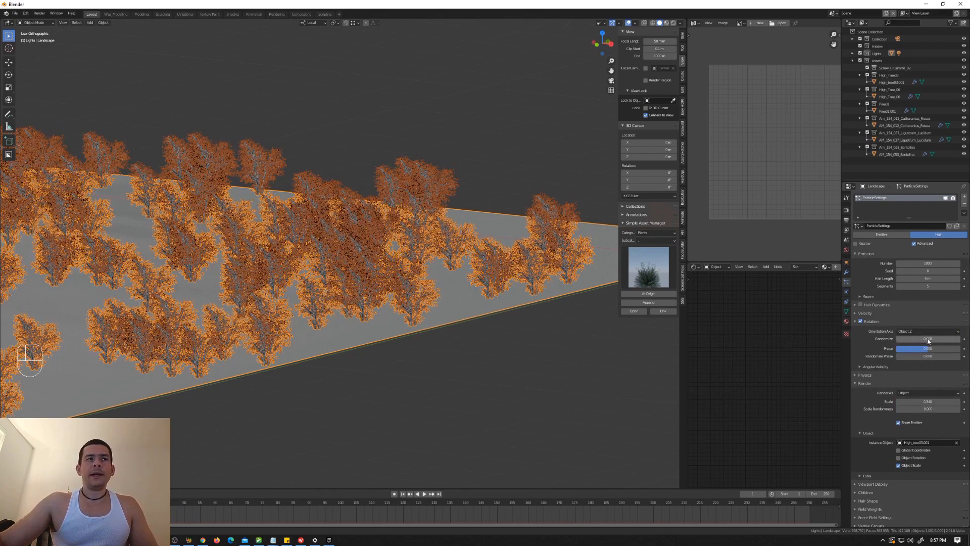
left_click_drag(928, 341, 946, 341)
Step: Try the Object Y and Velocity / Hair orientation axes on the scattered trees
left_click(905, 331)
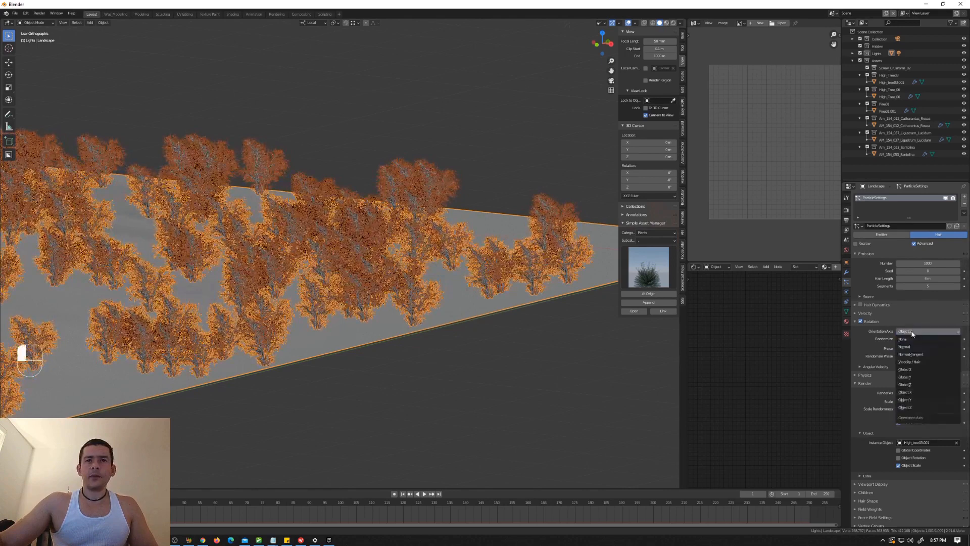
left_click(926, 400)
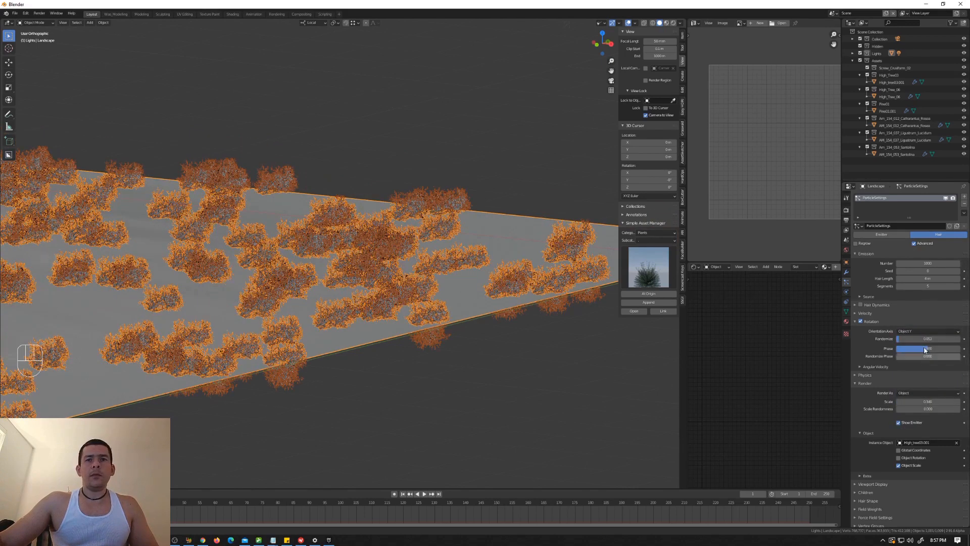
left_click(930, 332)
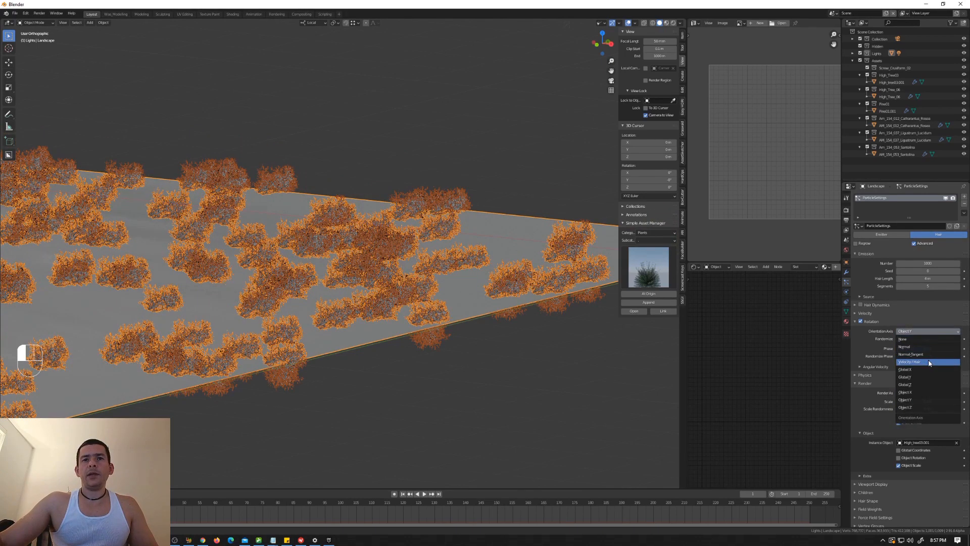
left_click(928, 362)
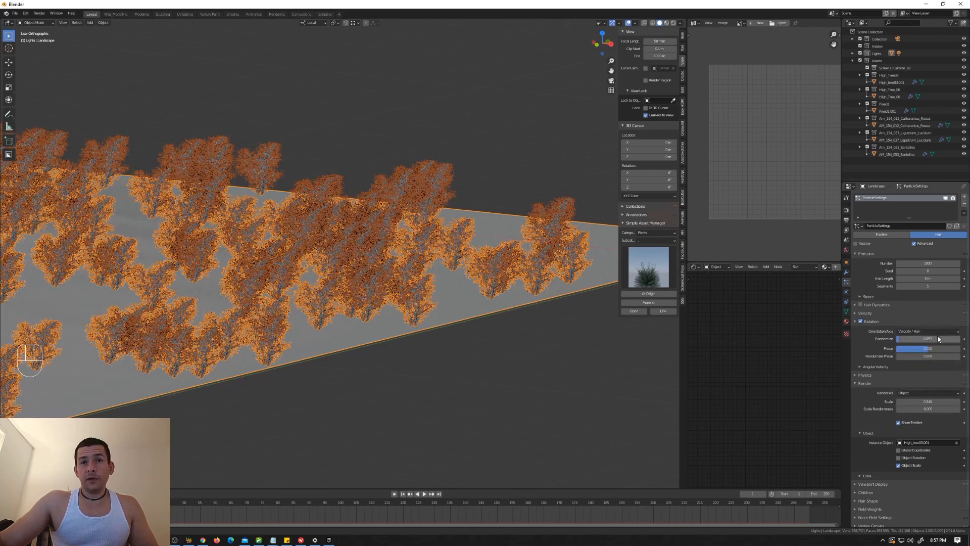
left_click(931, 349)
Step: Set the orientation axis to Object Z and increase both Phase and Randomize Phase
left_click(915, 331)
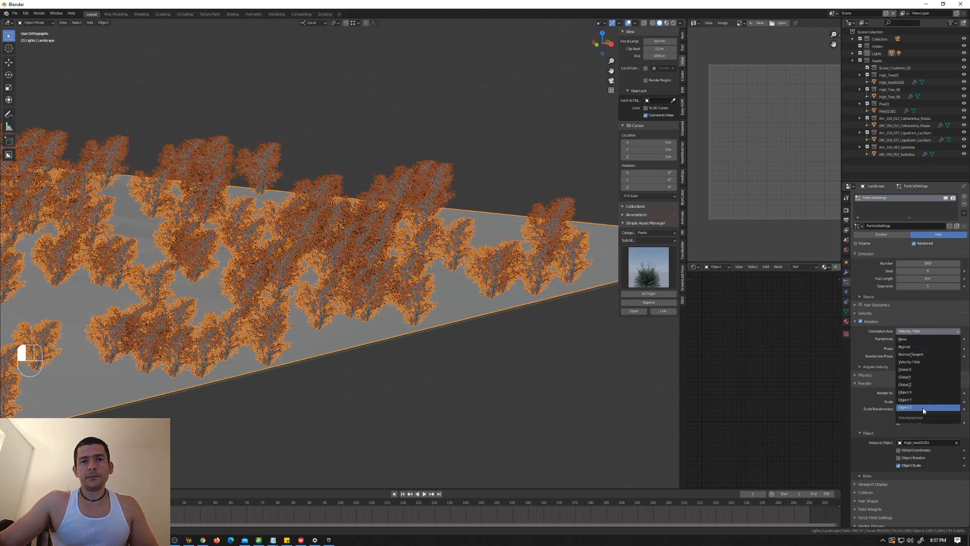
left_click(924, 407)
mouse_move(928, 349)
left_mouse_down()
mouse_move(937, 350)
mouse_move(925, 356)
mouse_move(944, 357)
mouse_move(933, 356)
left_mouse_up()
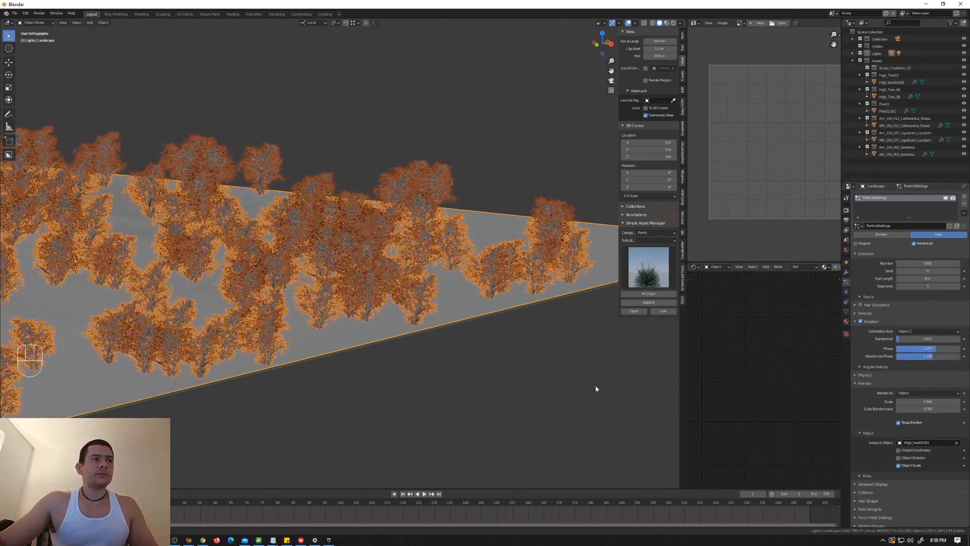
Step: Examine the rotated tree instances across the landscape from several angles and distances
left_click(567, 375)
scroll(490, 340, "down", 2)
middle_click_drag(464, 332, 466, 307, "shift")
scroll(403, 290, "down", 4)
middle_click_drag(399, 295, 469, 307, "shift")
scroll(588, 294, "up", 6)
middle_click_drag(669, 321, 452, 293, "shift")
scroll(481, 284, "down", 4)
Step: Switch to the camera view and shift the camera back so the terrain's trees are in sight
key("KP_0")
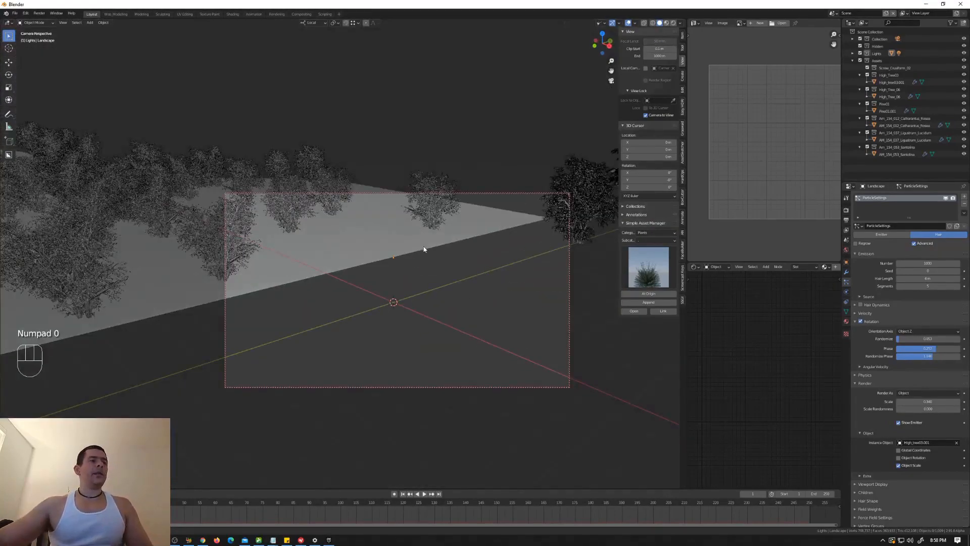
scroll(423, 247, "down", 11)
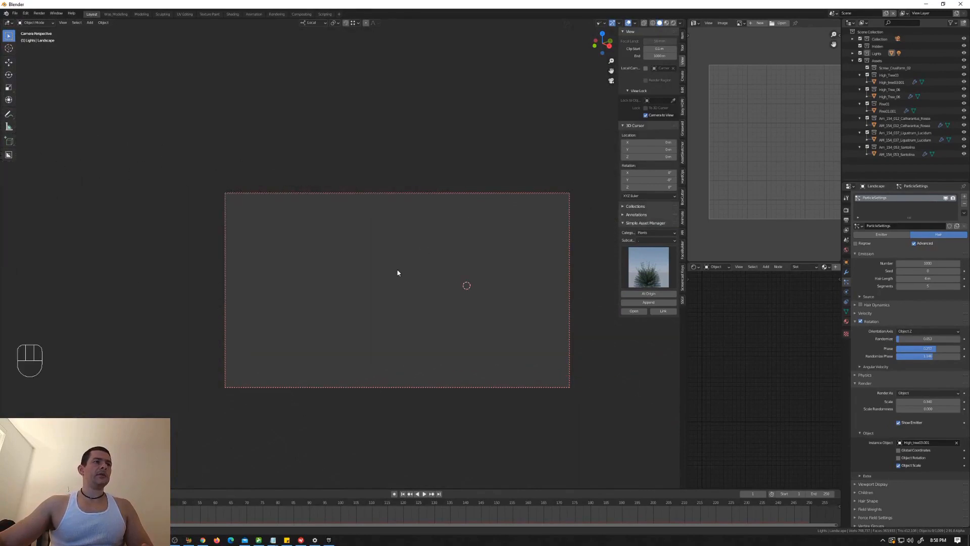
scroll(394, 272, "up", 7)
scroll(393, 271, "down", 2)
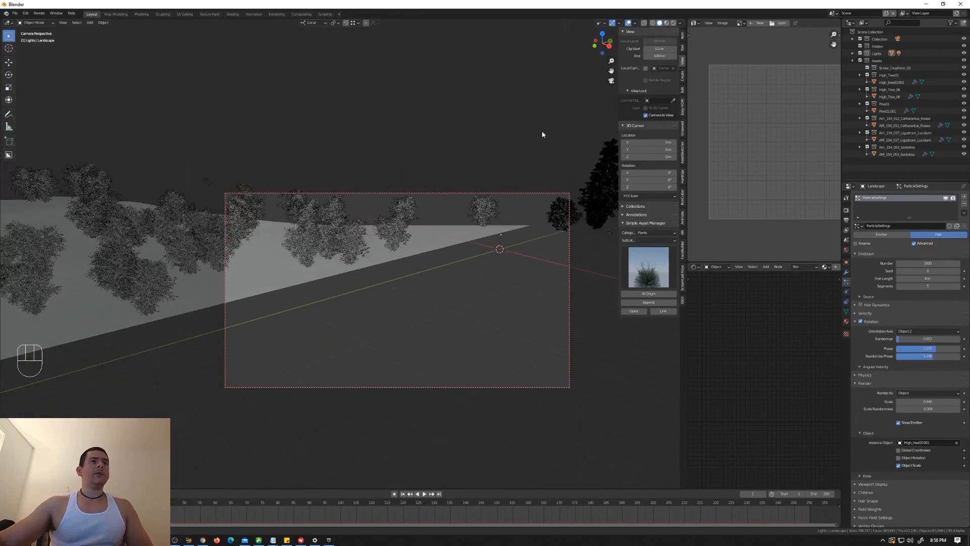
Step: Set the viewport's clip end to 10000 m and check the distant terrain in the camera view
left_click(658, 56)
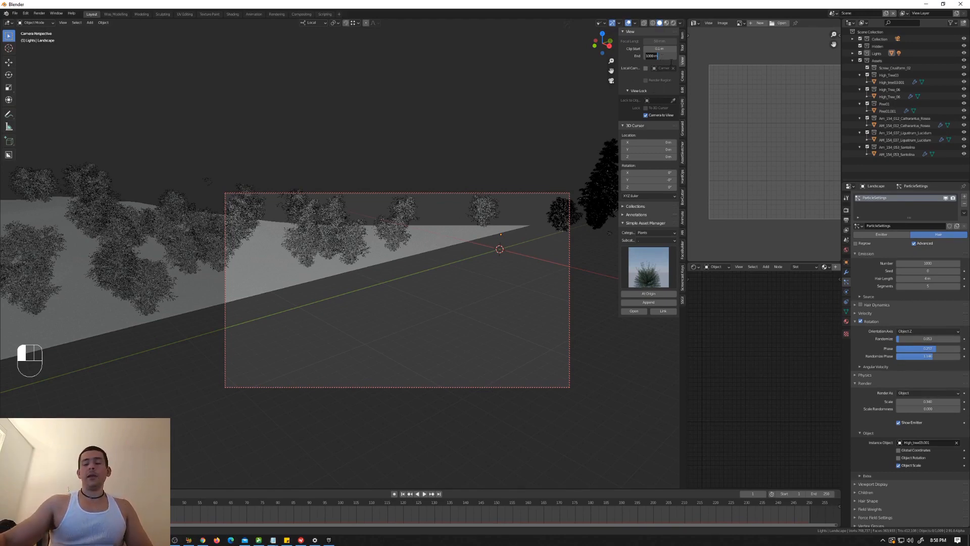
type("10000")
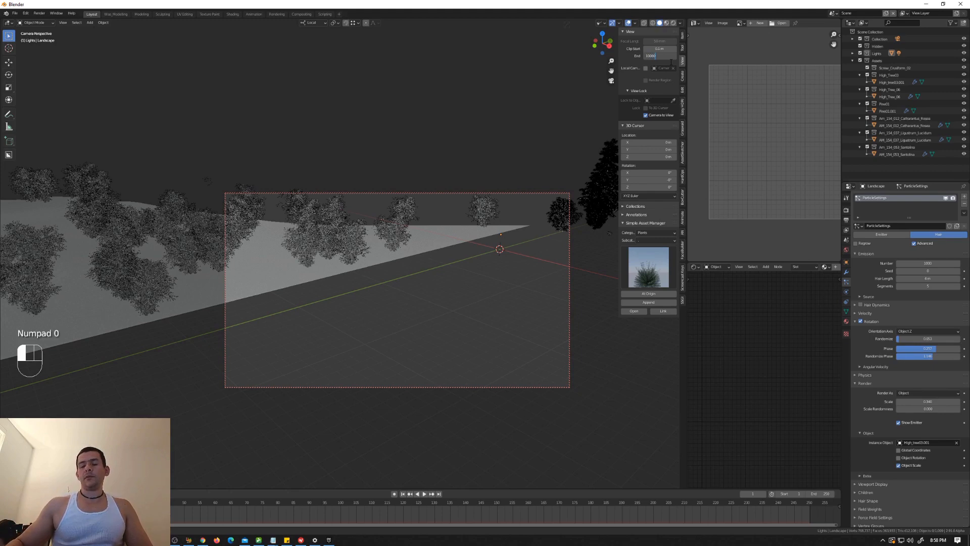
key("Return")
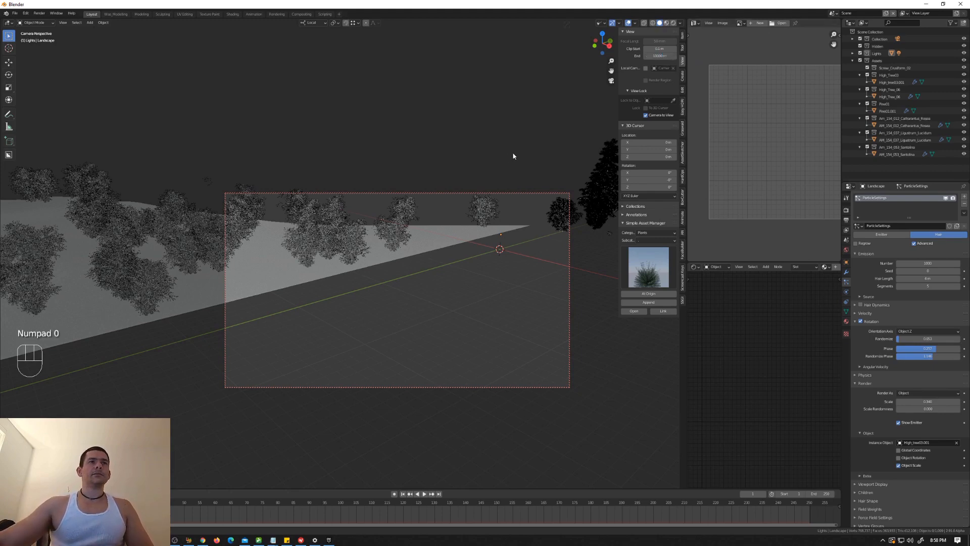
scroll(395, 213, "up", 4)
scroll(407, 212, "down", 5)
scroll(426, 205, "up", 2)
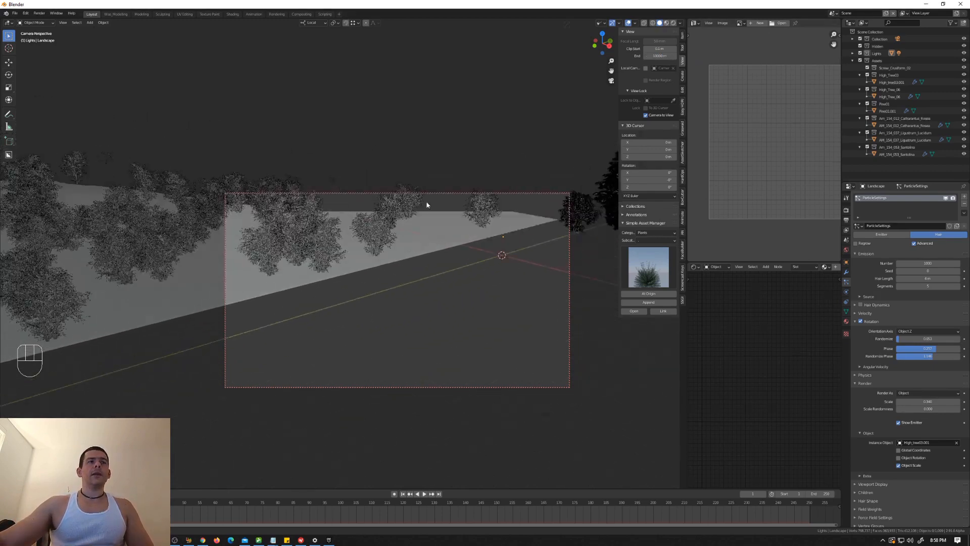
Step: Select the camera and set its lens clip end to 1000 m
left_click(853, 39)
left_click(875, 46)
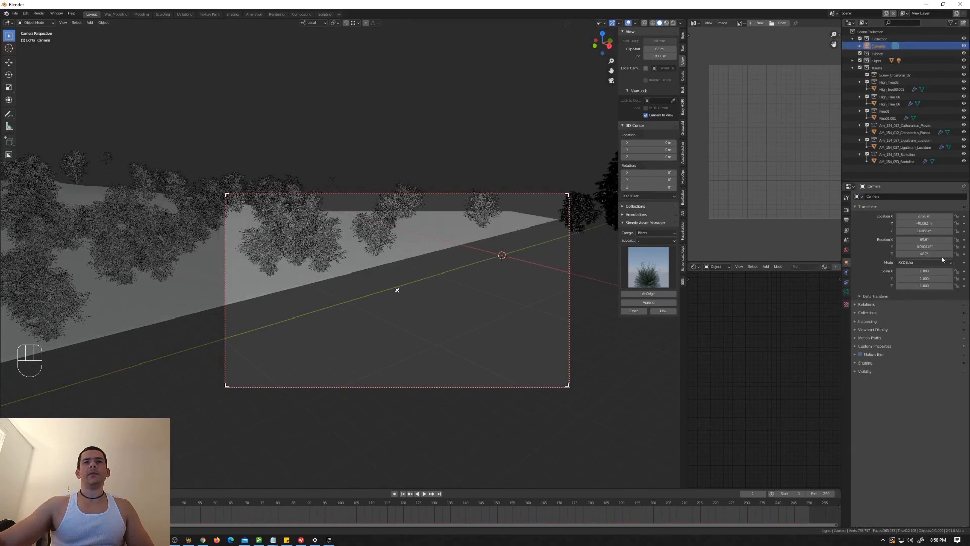
left_click(846, 292)
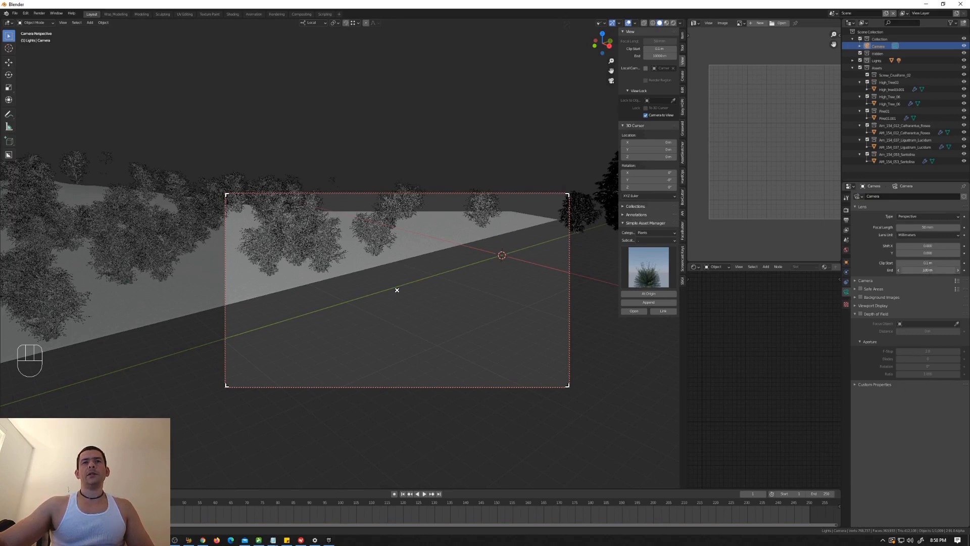
left_click(930, 271)
type("10")
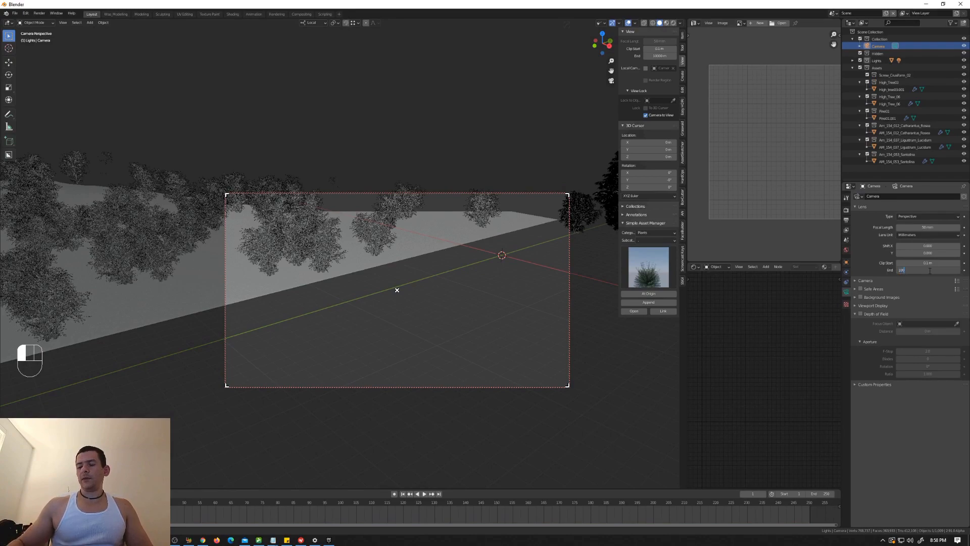
key("Return")
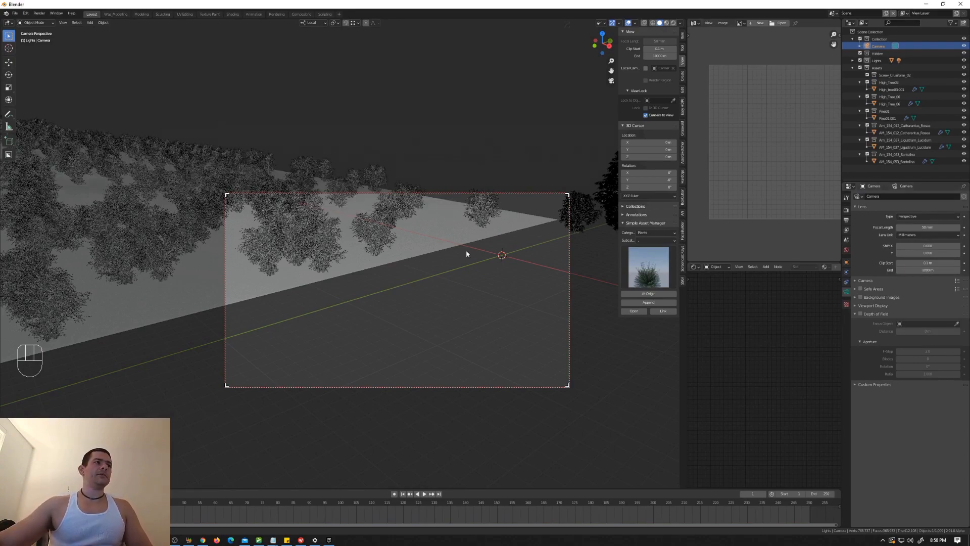
Step: Aim the camera at the tree-covered hills, start a test render and inspect the rendered trees
middle_click_drag(352, 260, 378, 277, "shift")
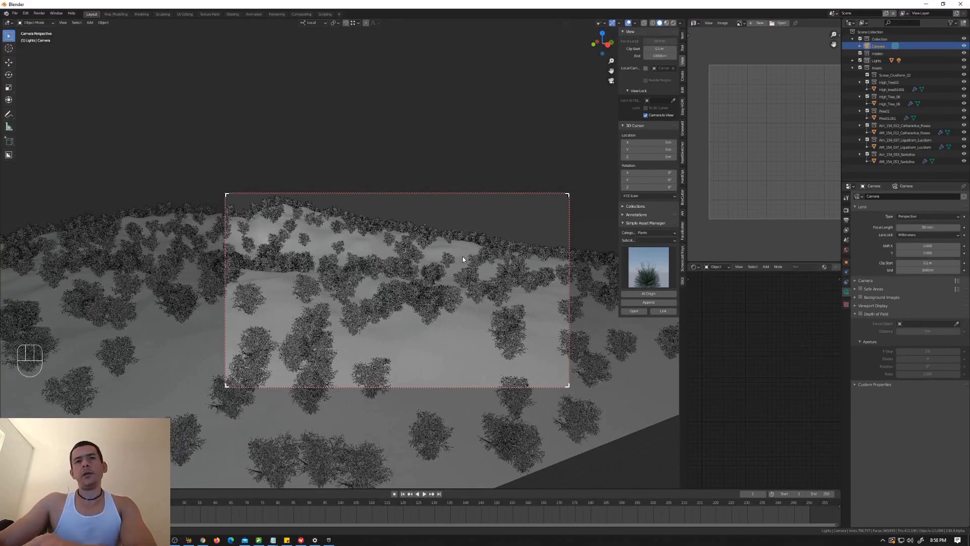
key("F12")
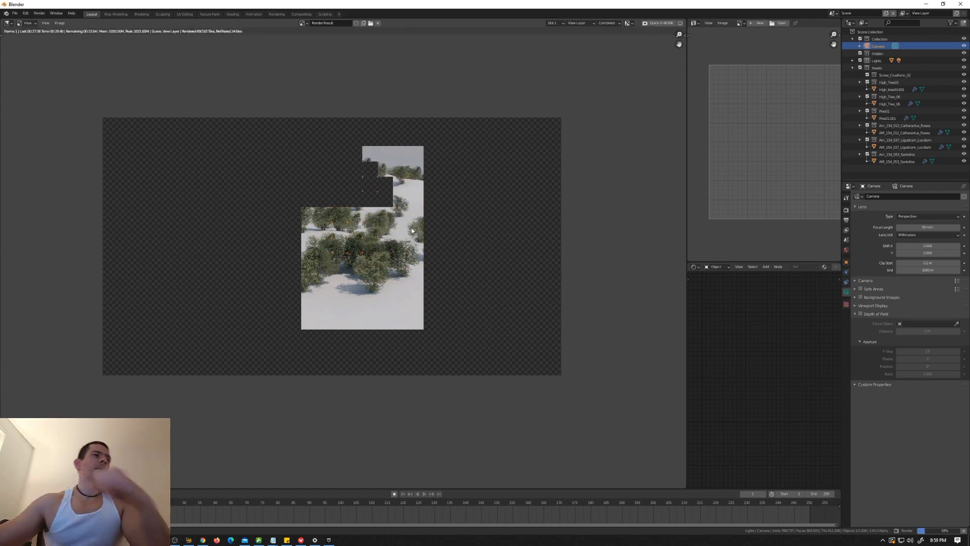
scroll(404, 242, "up", 5)
scroll(388, 258, "down", 2)
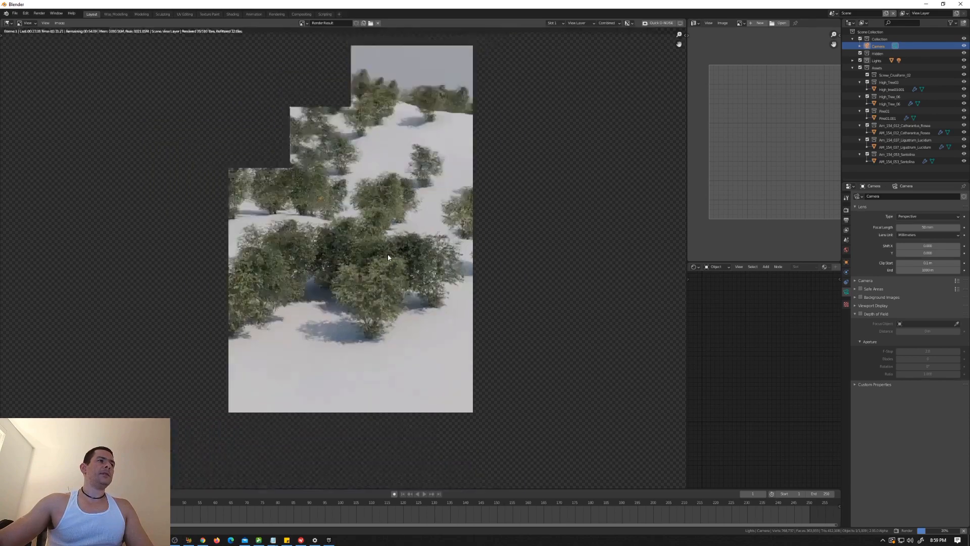
scroll(388, 258, "down", 2)
Step: Stop the test render and leave the camera view
key("Escape")
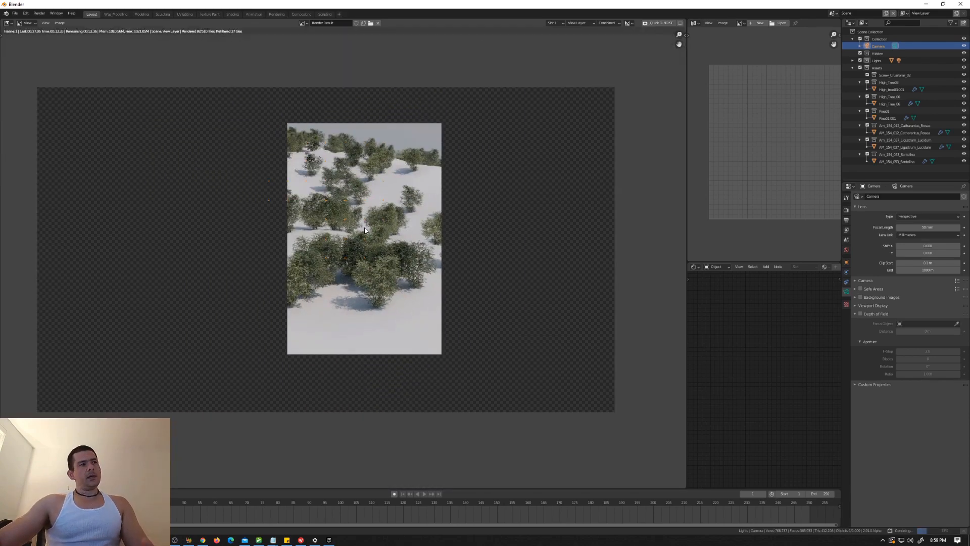
key("Escape")
key("KP_0")
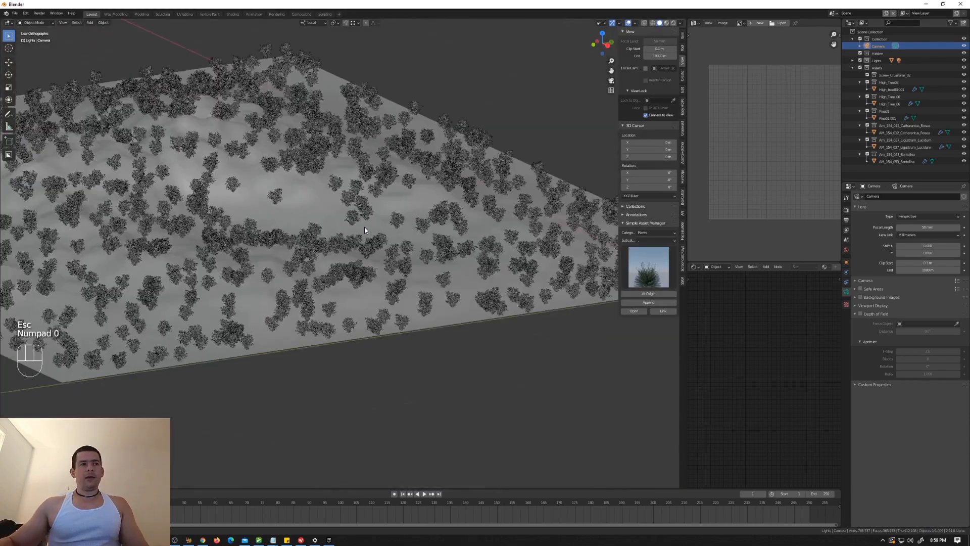
Step: Select the landscape near the original tree models and duplicate its hair particle system
scroll(364, 230, "down", 3)
middle_click_drag(411, 243, 369, 242, "shift")
scroll(530, 256, "up", 5)
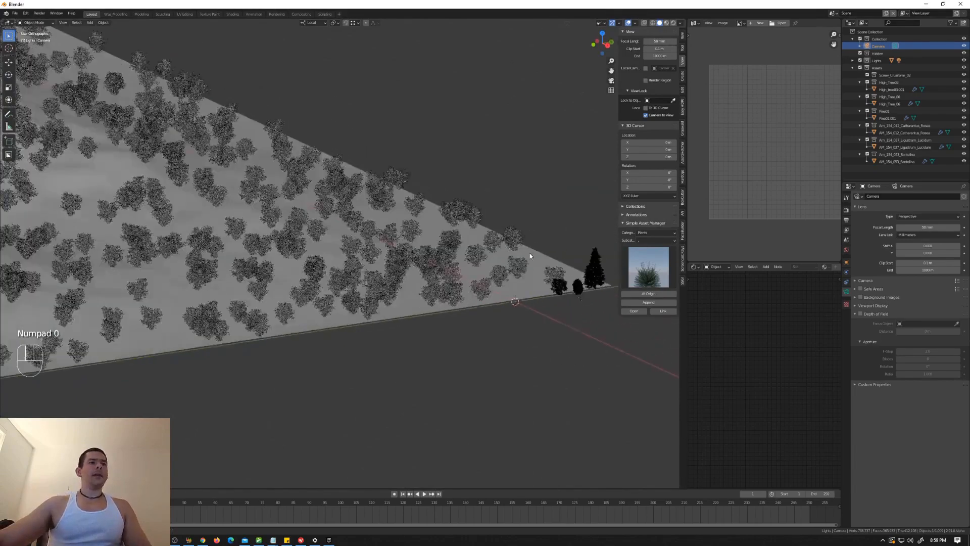
scroll(530, 256, "up", 4)
middle_click_drag(560, 276, 463, 259, "shift")
middle_click_drag(521, 271, 479, 285)
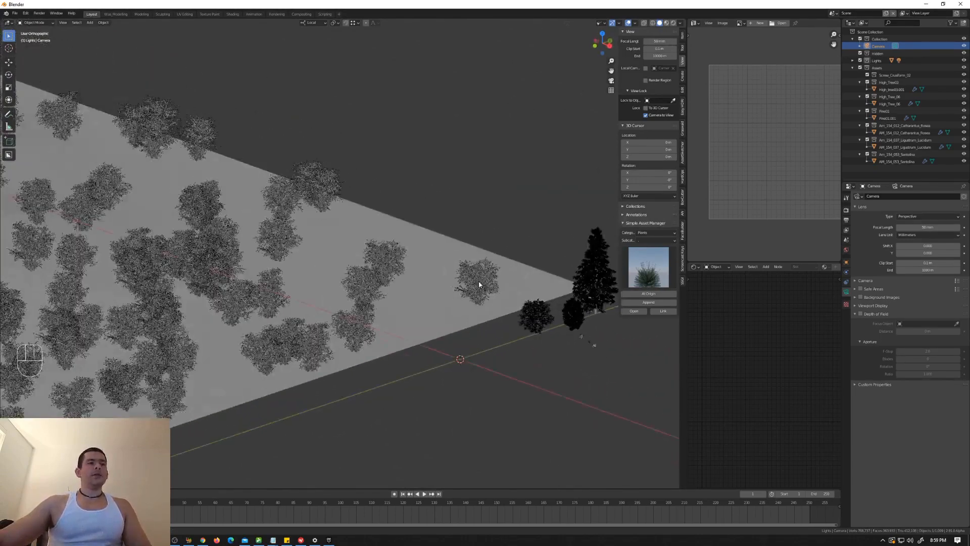
left_click(484, 271)
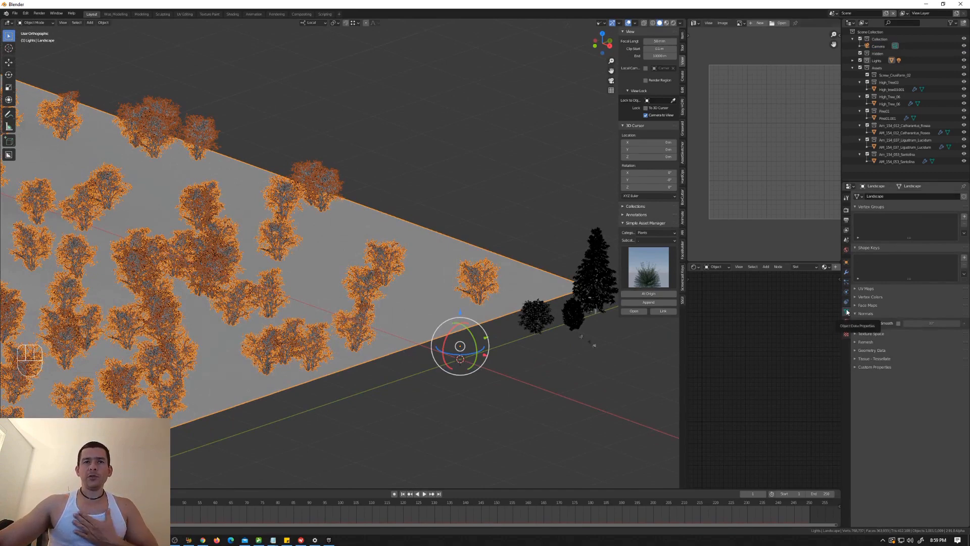
left_click(847, 282)
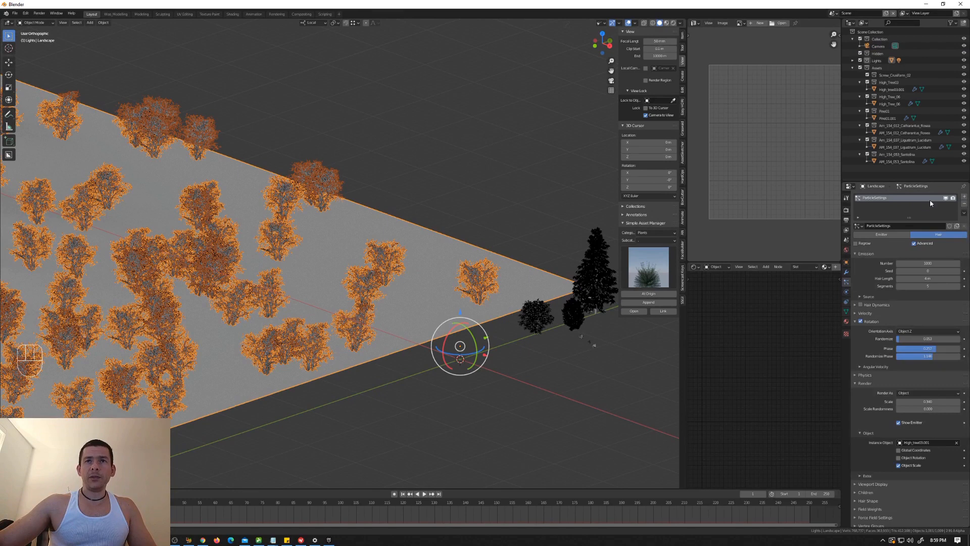
left_click(964, 213)
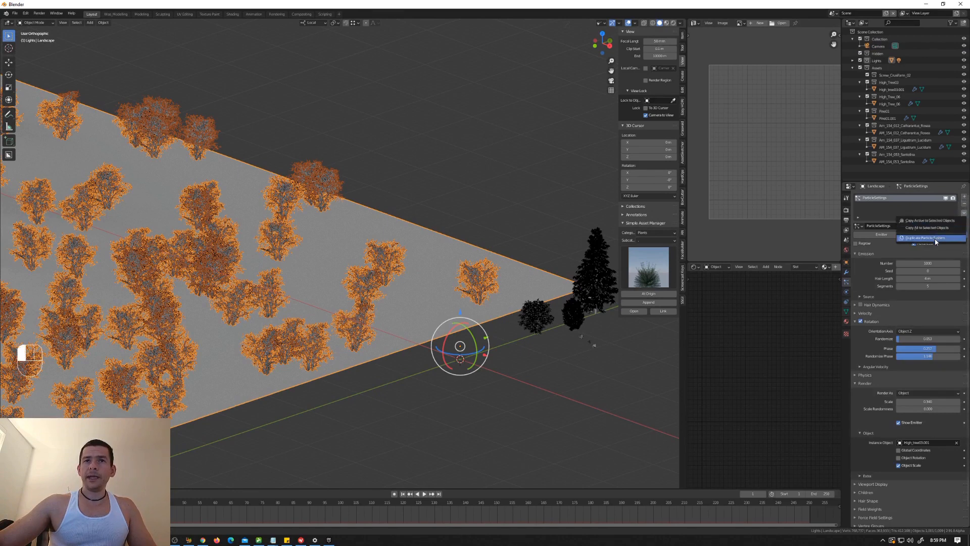
left_click(935, 242)
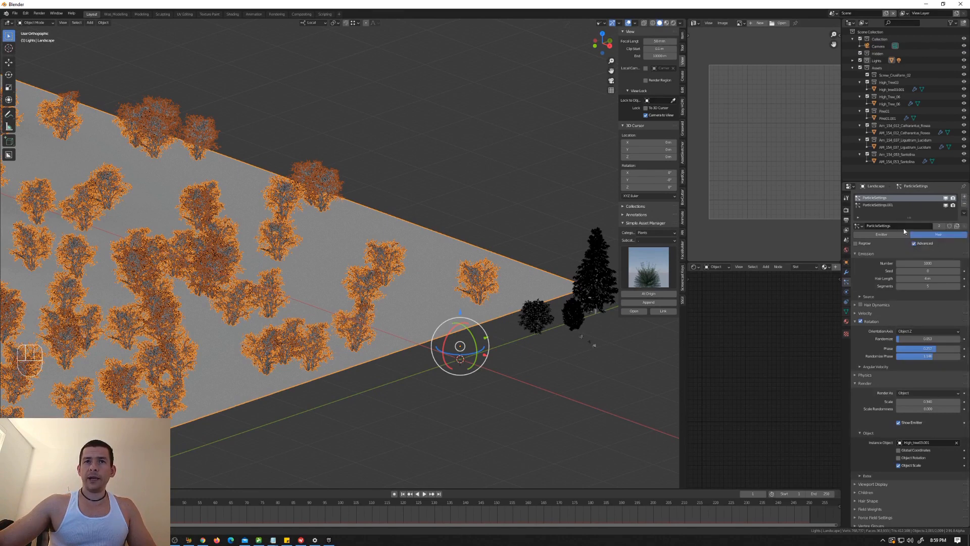
Step: Make the duplicated particle system's settings single-user and set its Seed to 1
left_click(892, 205)
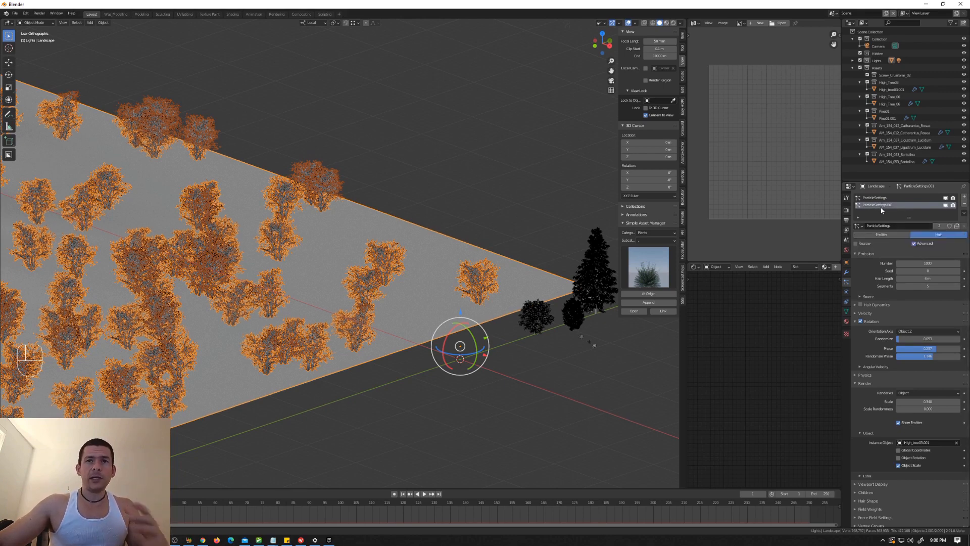
left_click(938, 226)
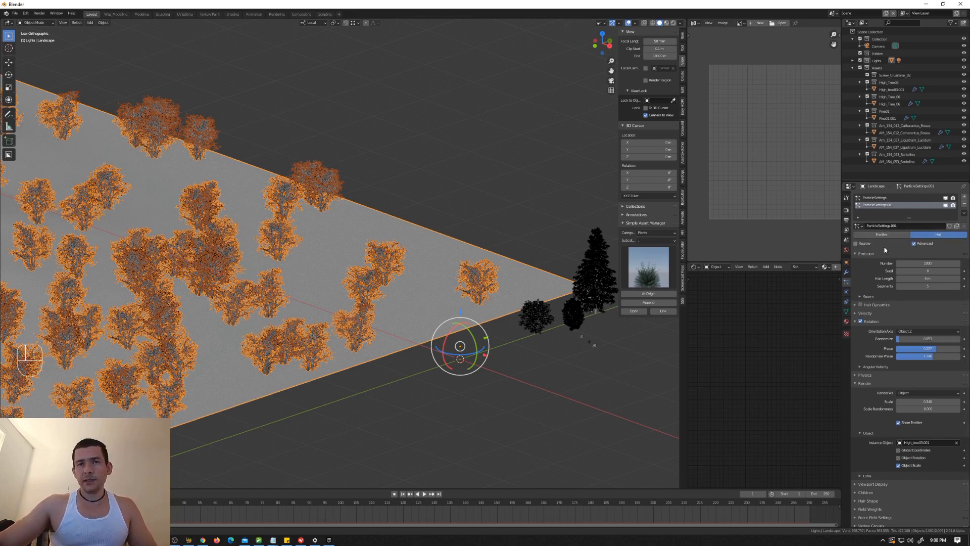
left_click(959, 271)
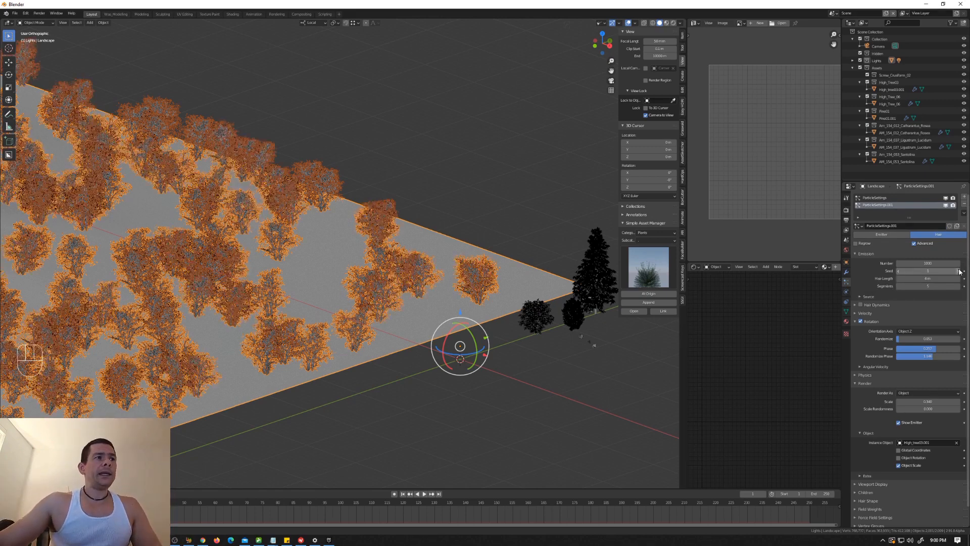
middle_click_drag(396, 273, 466, 238, "shift")
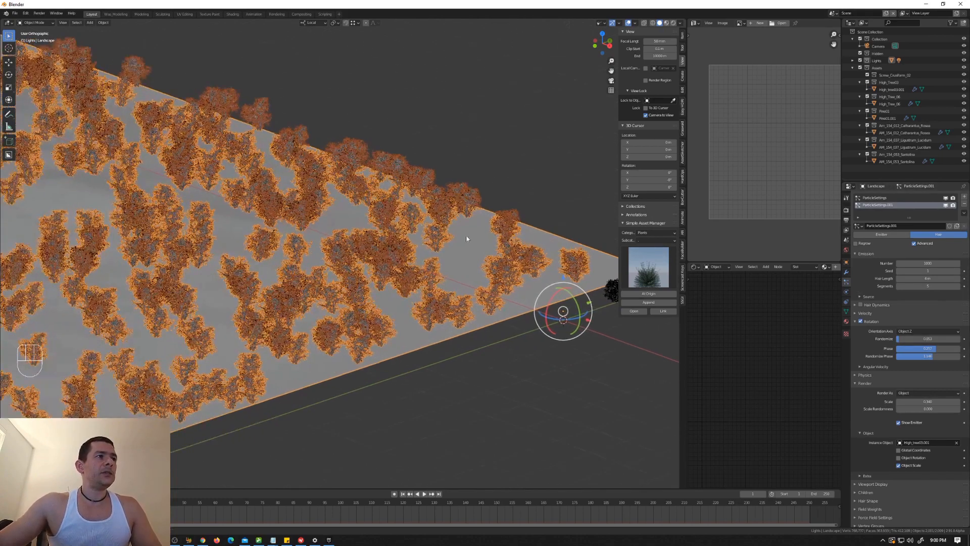
middle_click_drag(530, 251, 453, 249, "shift")
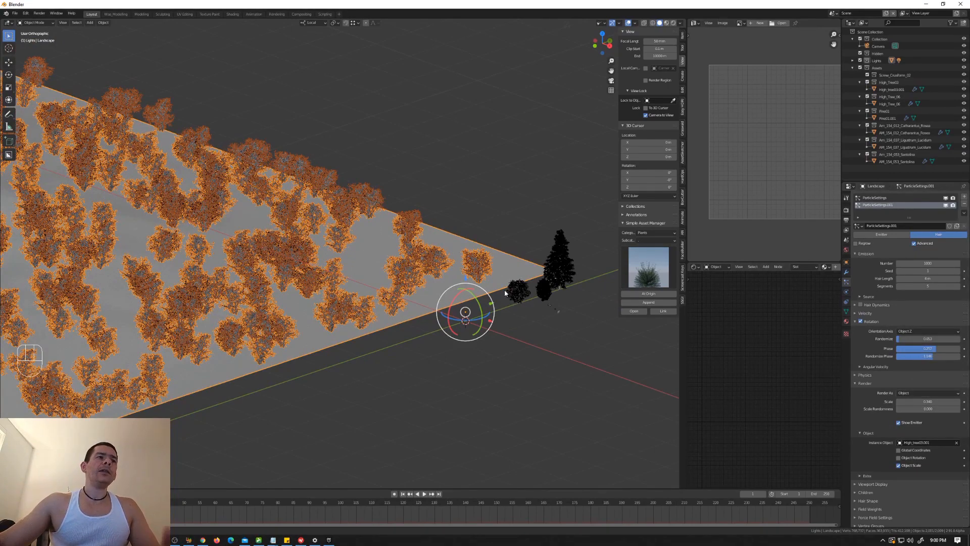
Step: Remove the duplicated particle system from the landscape
left_click(523, 292)
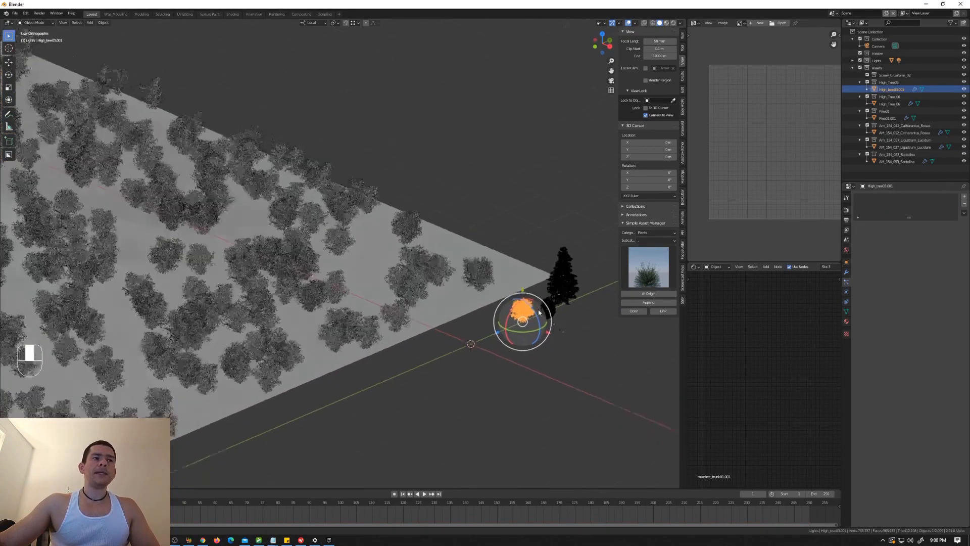
left_click(491, 269)
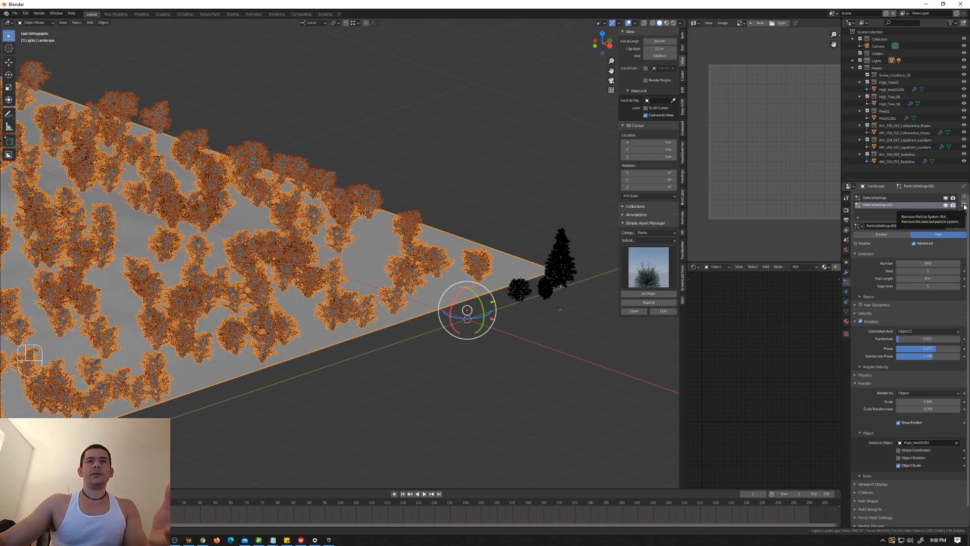
left_click(964, 205)
Step: Move the three original large tree models, including the pine, into a new collection named Main_Trees and collapse it
scroll(541, 290, "up", 3)
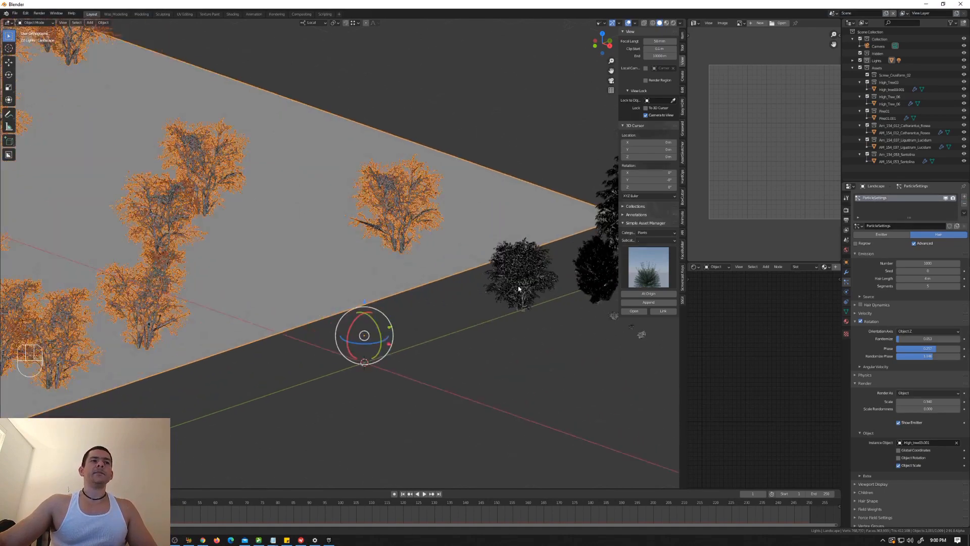
left_click(515, 271)
scroll(516, 267, "down", 5)
middle_click_drag(551, 270, 498, 288, "shift")
scroll(500, 288, "up", 5)
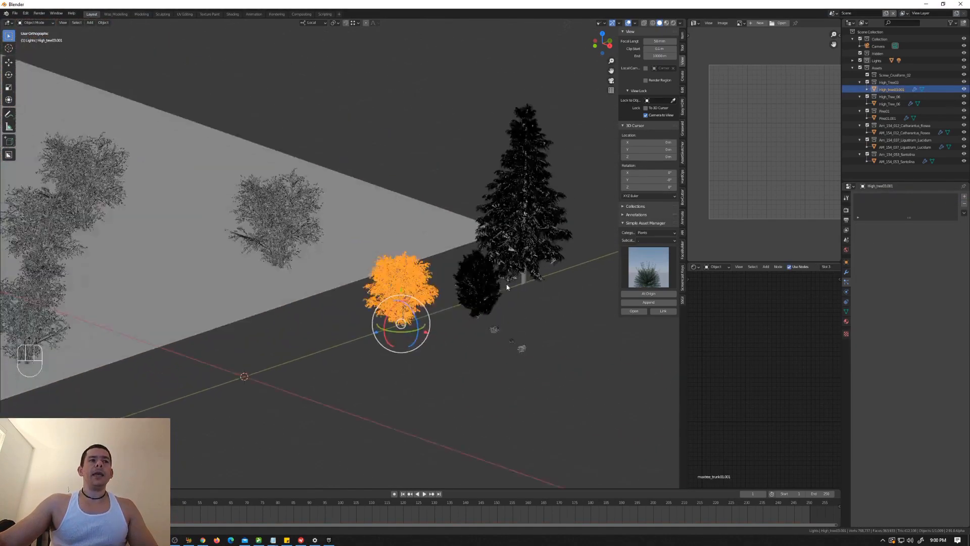
left_click(490, 291, "shift")
left_click(532, 237, "shift")
middle_click_drag(531, 237, 519, 293)
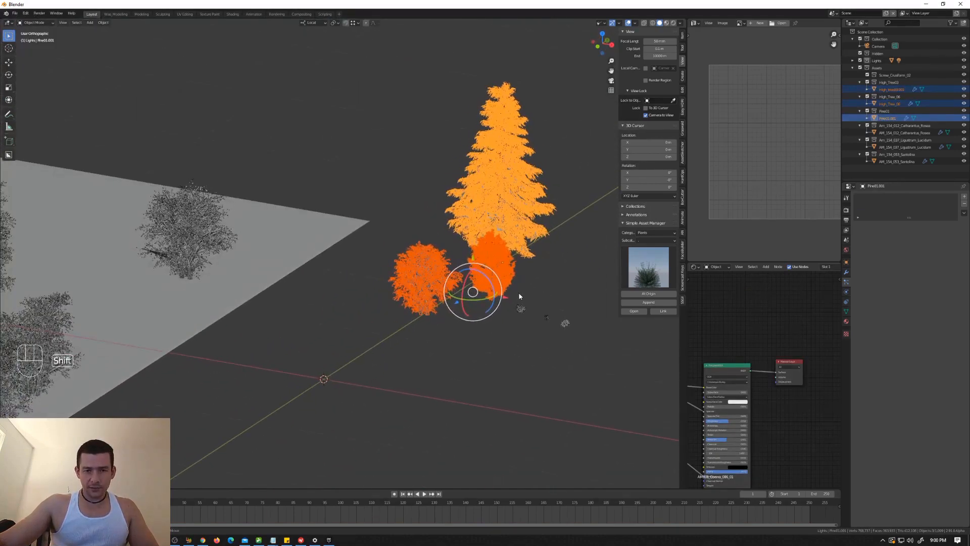
key("m")
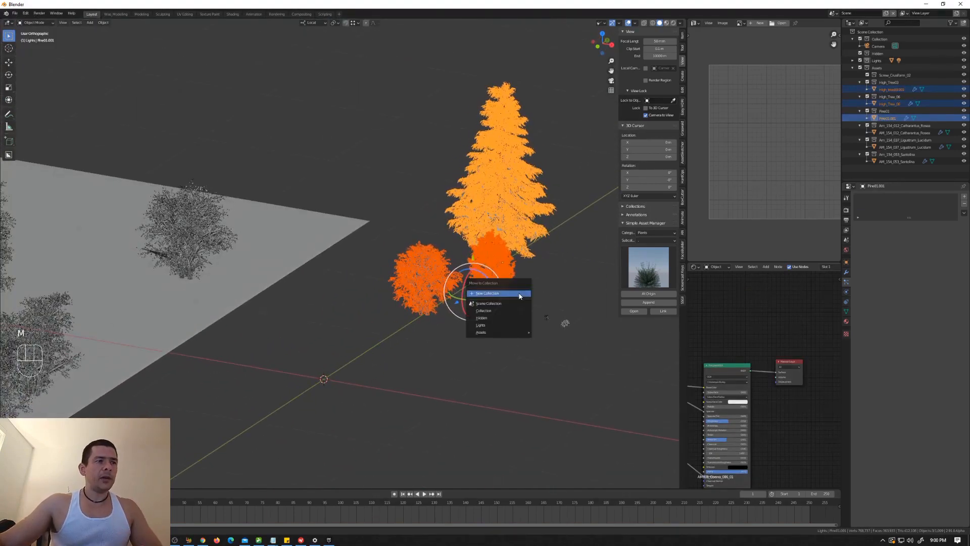
left_click(519, 293)
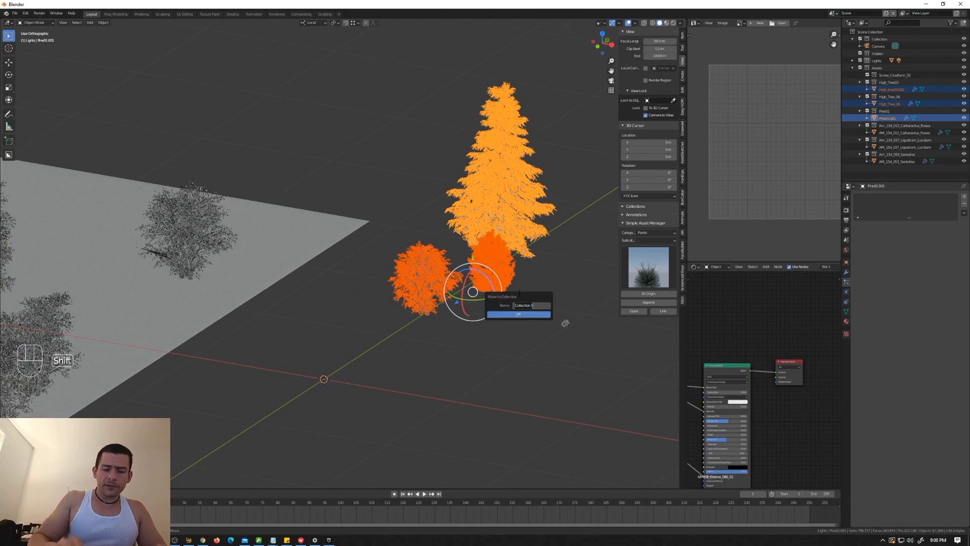
type("Main_T")
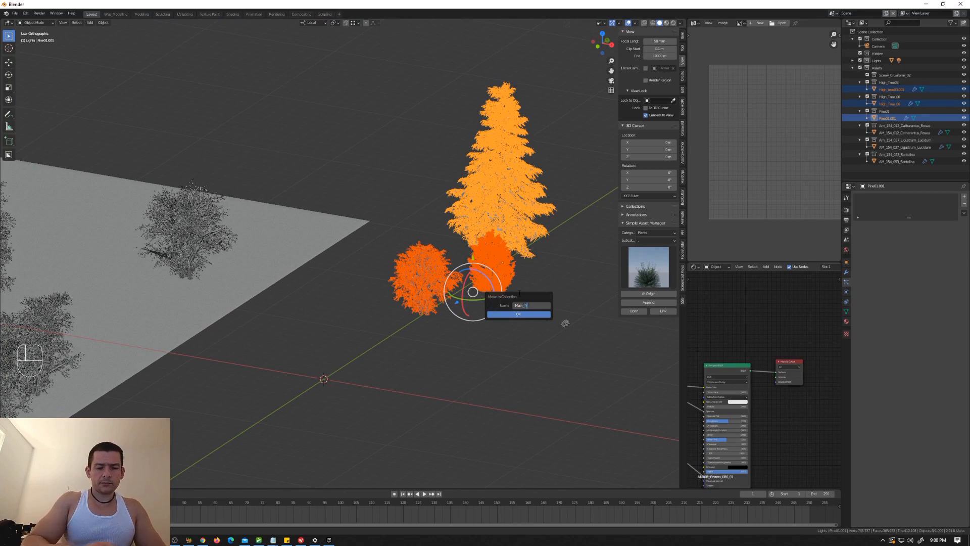
type("rees")
key("Return")
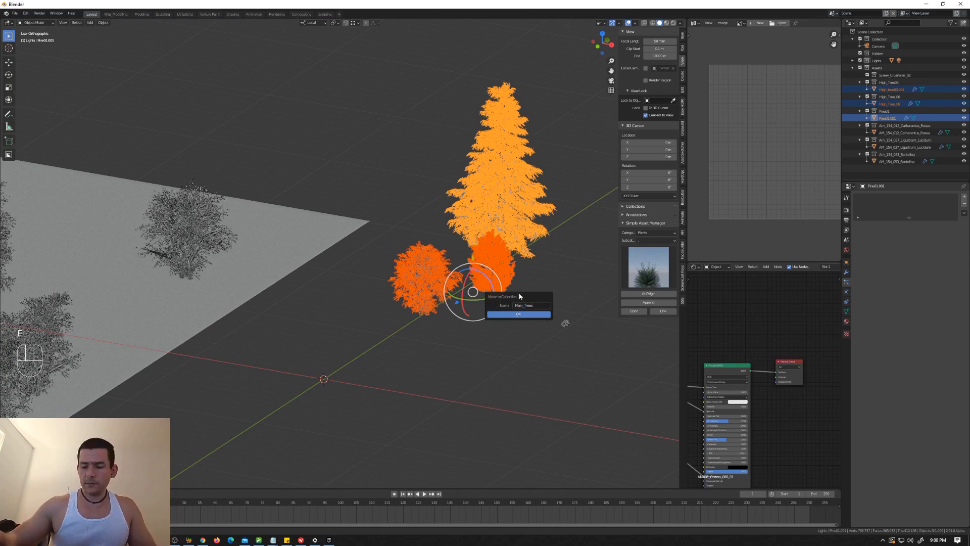
key("Return")
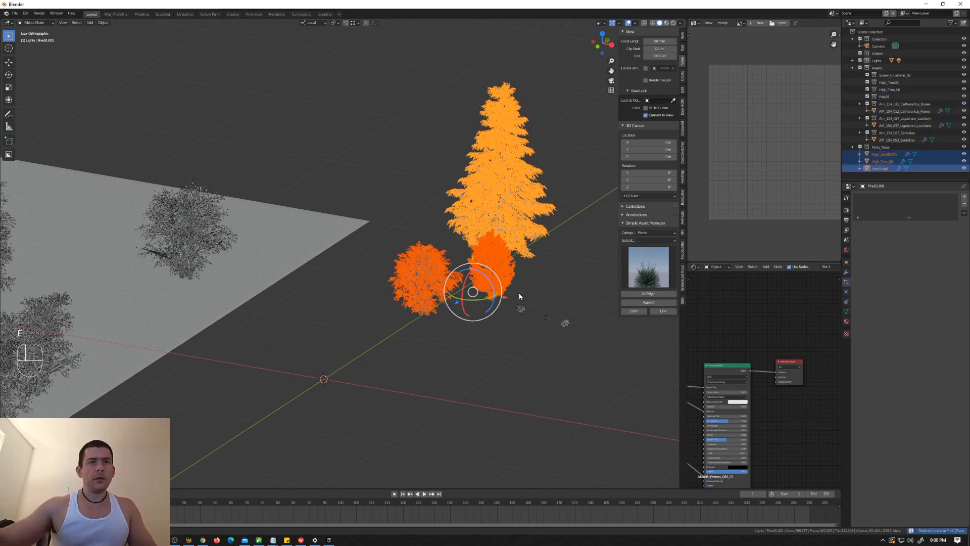
left_click(852, 147)
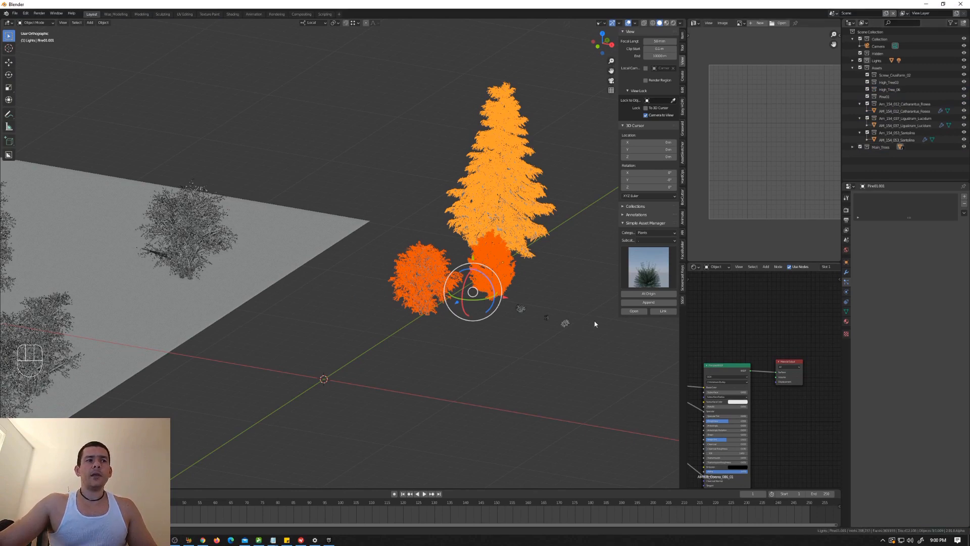
Step: Move the three small plant models beside the trees into a new collection named Bushes
left_click_drag(594, 295, 519, 338)
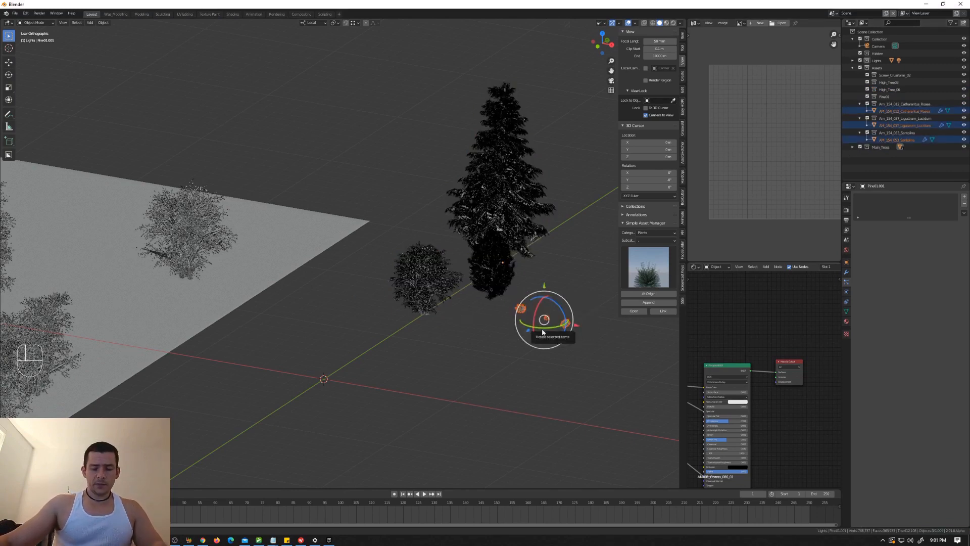
key("m")
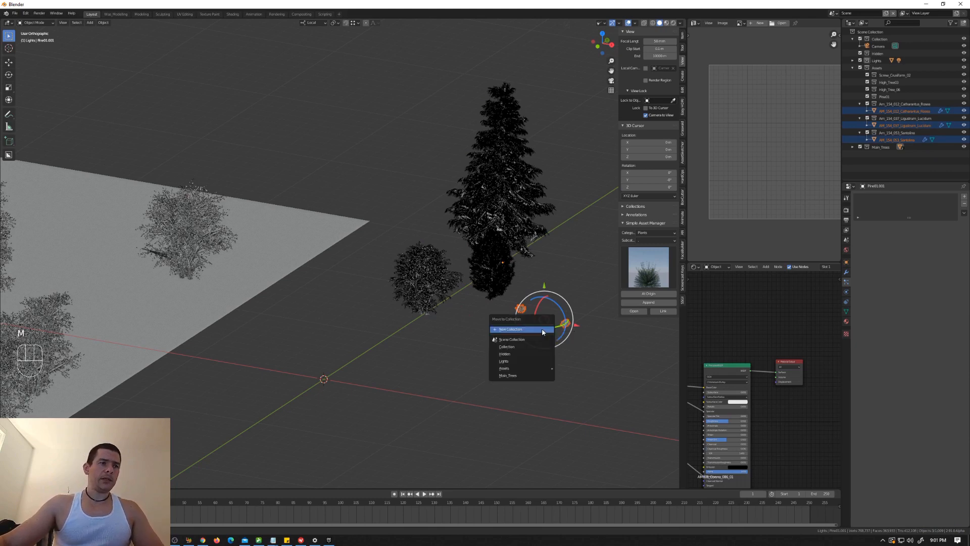
left_click(541, 328)
type("B")
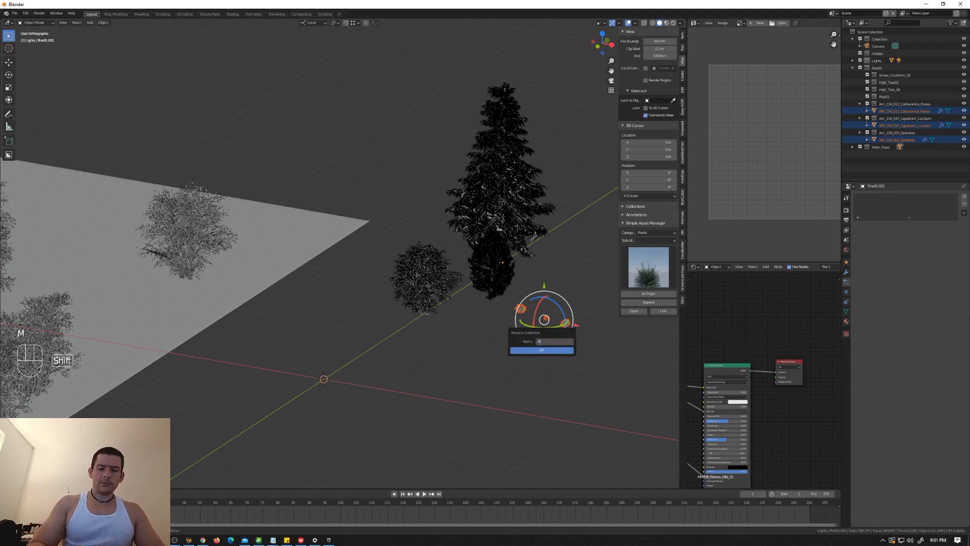
type("ushes")
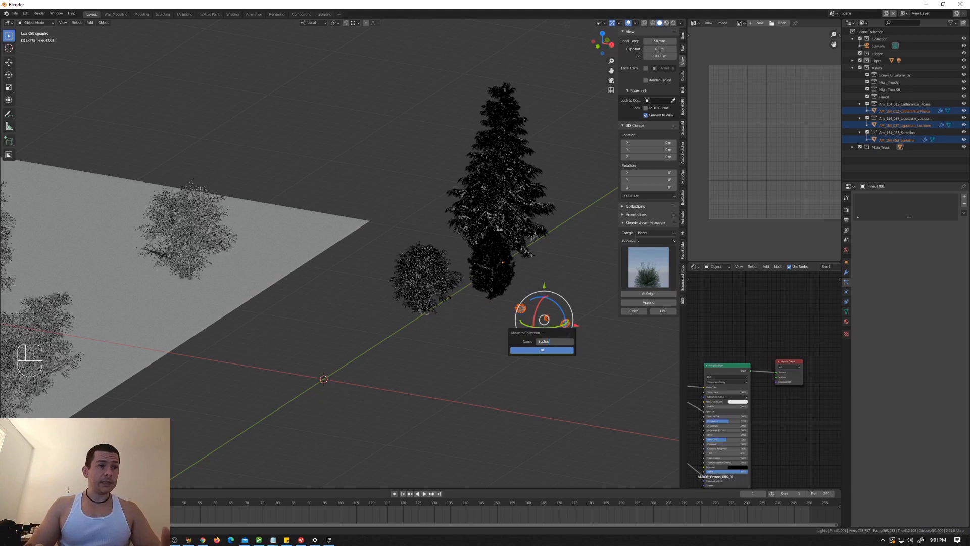
key("Return")
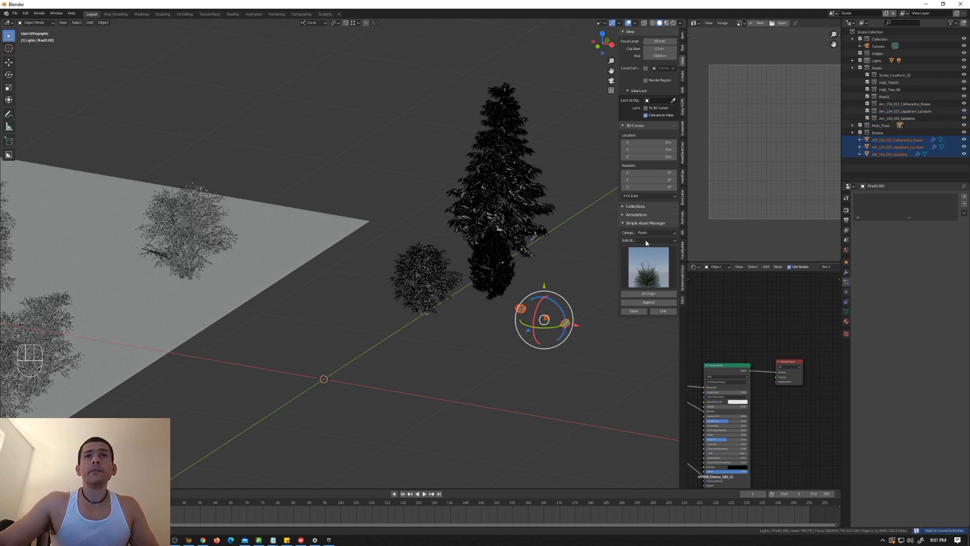
Step: Show the extra visibility toggles in the outliner and disable the Bushes collection in renders
left_click(952, 23)
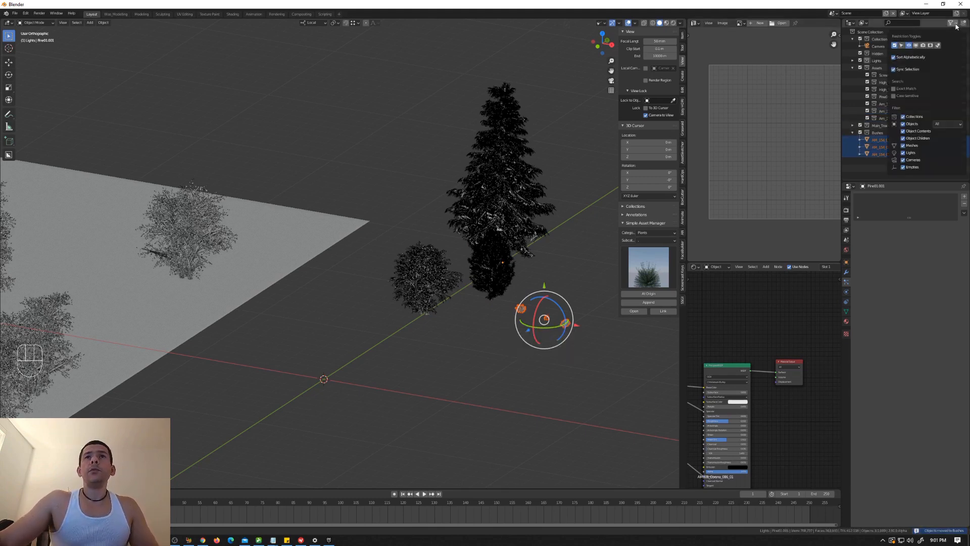
left_click(916, 46)
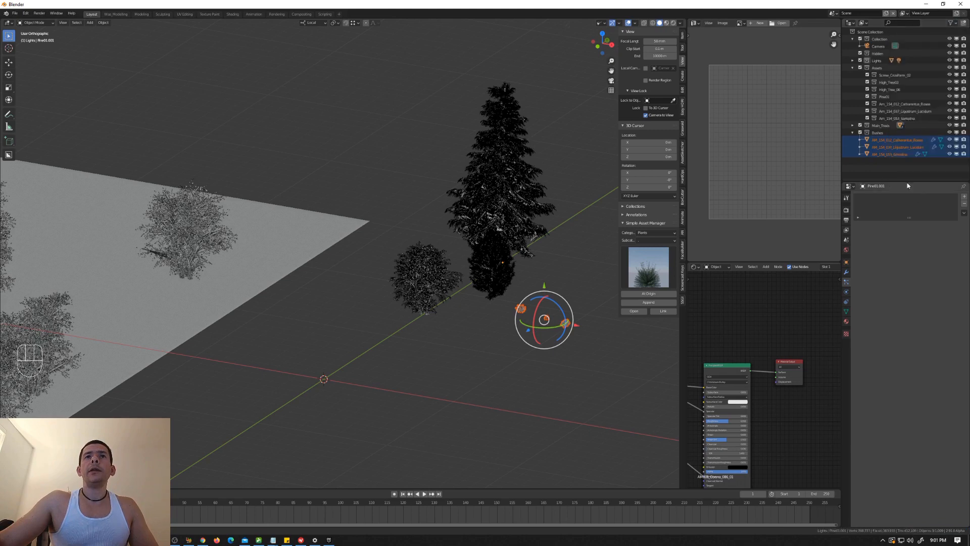
left_click(963, 133)
left_click(852, 132)
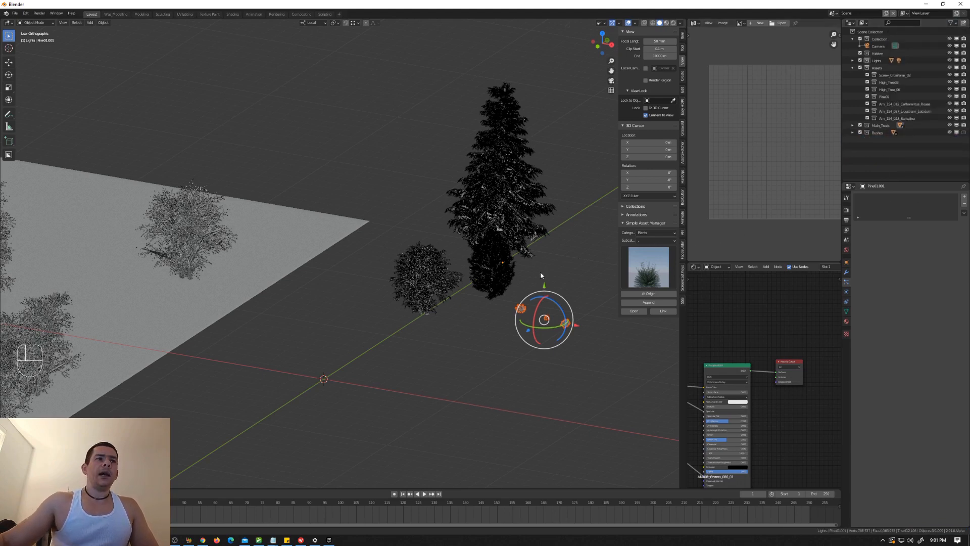
Step: Set the landscape's particle system to render as Collection with Main_Trees as the instance collection
middle_click_drag(455, 300, 472, 299)
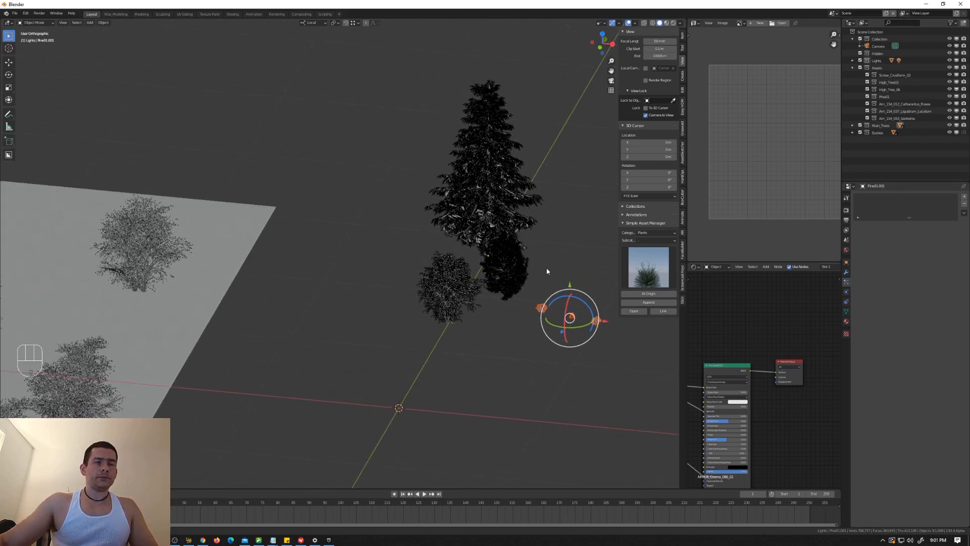
left_click(171, 262)
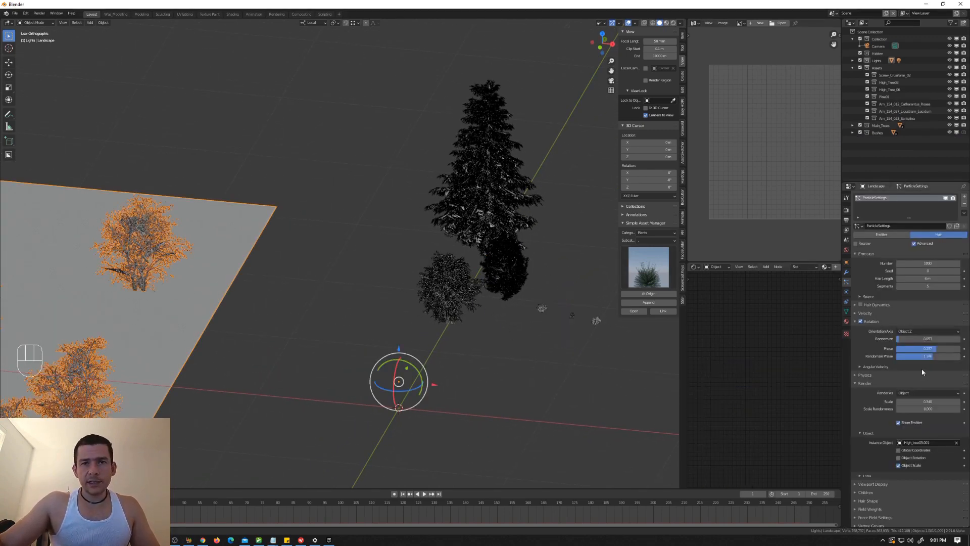
left_click(919, 394)
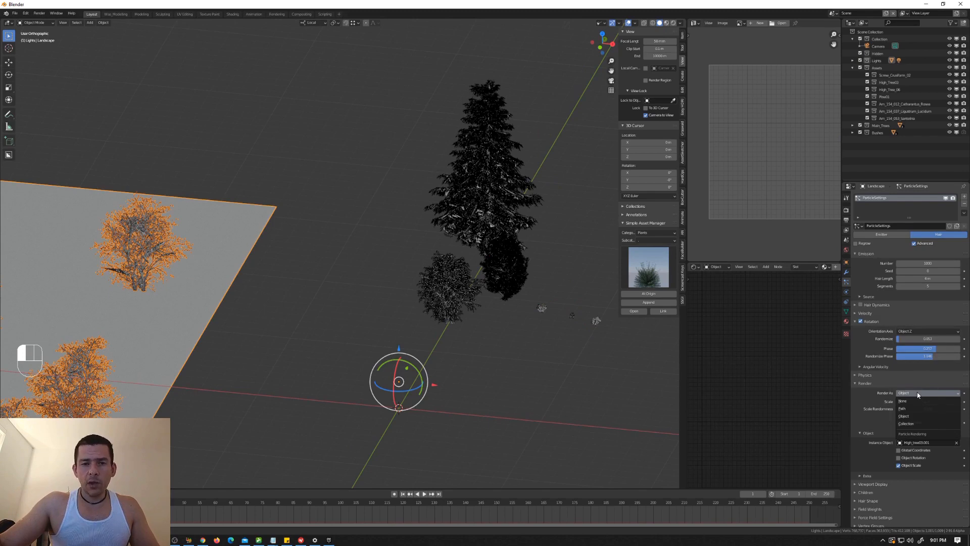
left_click(917, 423)
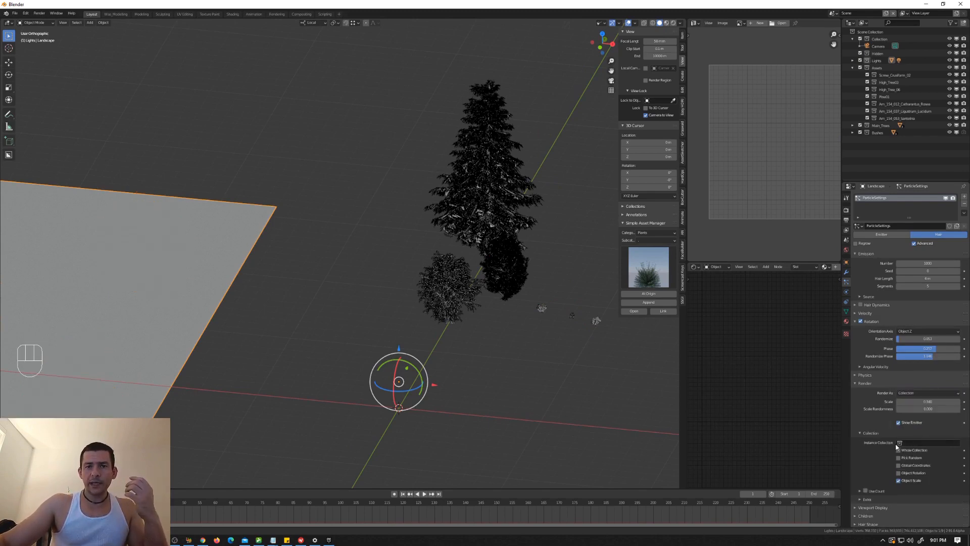
left_click(900, 442)
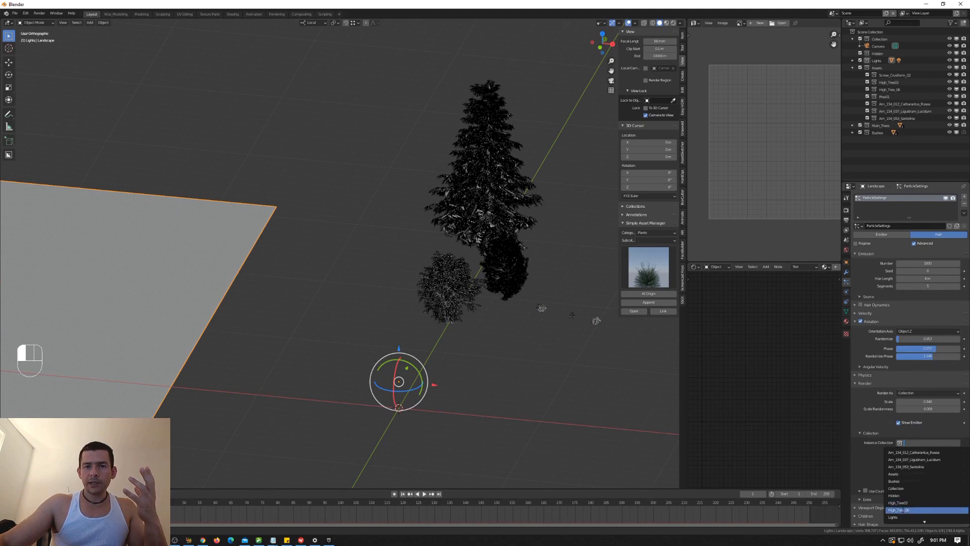
scroll(898, 502, "down", 5)
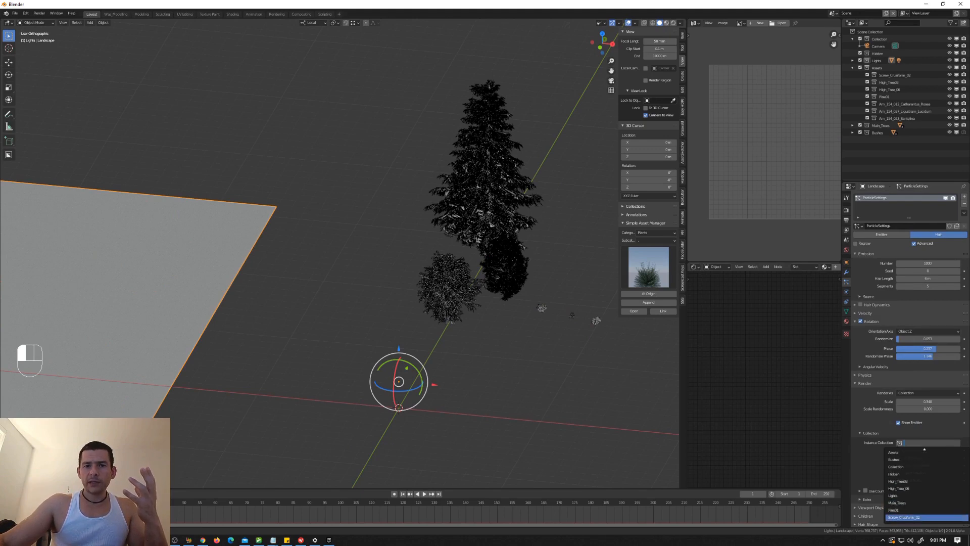
left_click(909, 503)
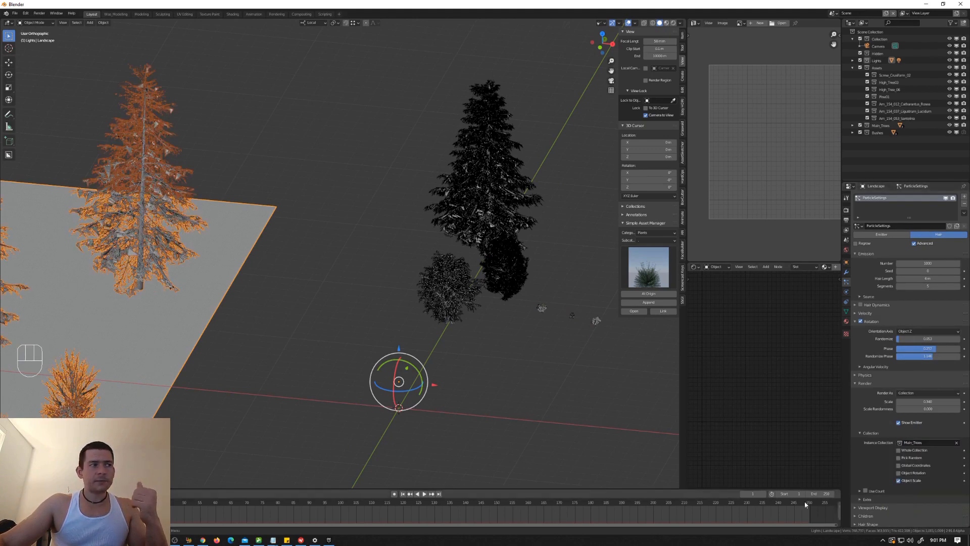
Step: Examine the variety and distribution of the tree instances scattered across the landscape
scroll(391, 349, "down", 9)
middle_click_drag(377, 351, 497, 285, "shift")
mouse_move(399, 330)
middle_mouse_down()
mouse_move(310, 325)
mouse_move(414, 328)
middle_mouse_up()
scroll(295, 360, "up", 4)
scroll(296, 360, "up", 3)
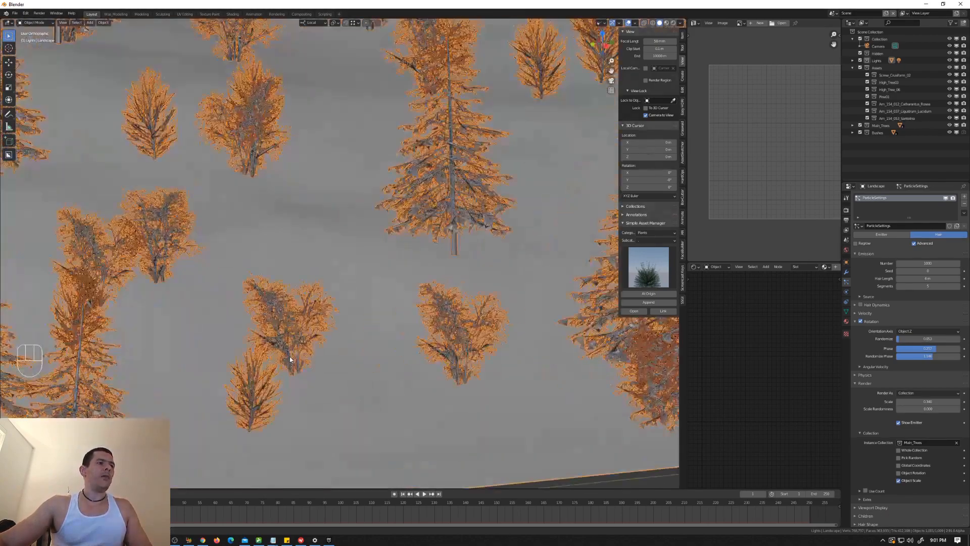
scroll(295, 365, "down", 6)
middle_click_drag(293, 368, 397, 398, "shift")
scroll(323, 359, "down", 4)
middle_click_drag(324, 359, 488, 351)
scroll(361, 382, "up", 6)
scroll(361, 382, "down", 3)
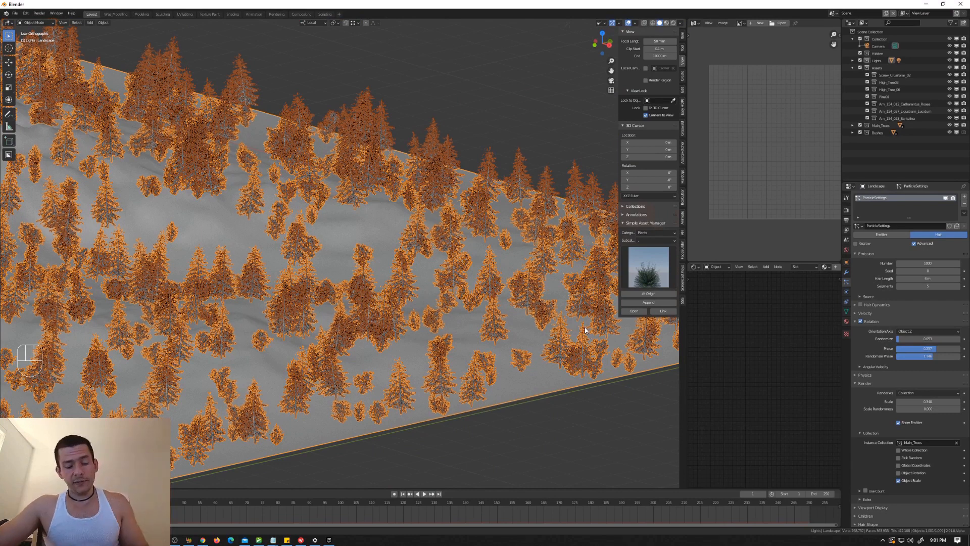
Step: Hide the sidebar and set the source pine tree beside the landscape to display as Bounds in the viewport
key("n")
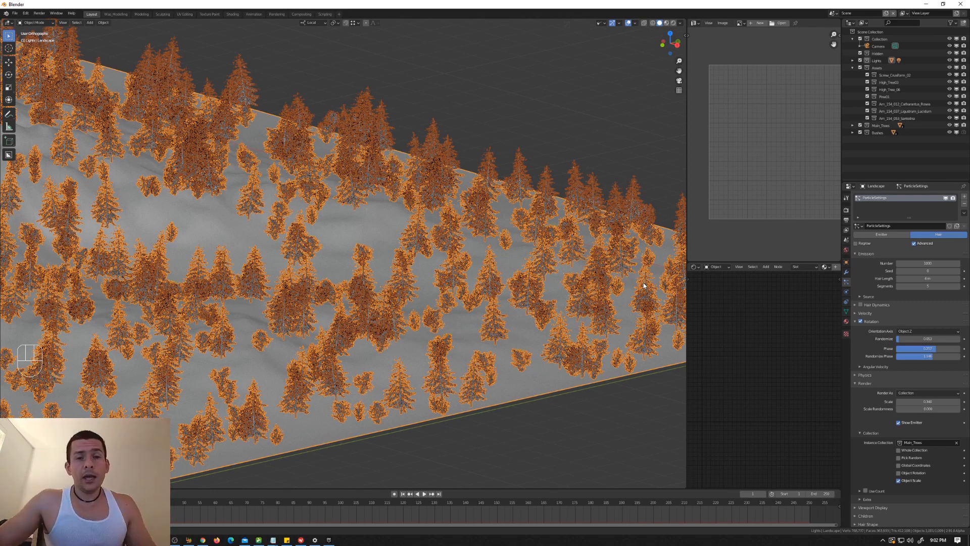
mouse_move(592, 299)
middle_mouse_down()
mouse_move(457, 303)
mouse_move(600, 293)
mouse_move(583, 300)
middle_mouse_up()
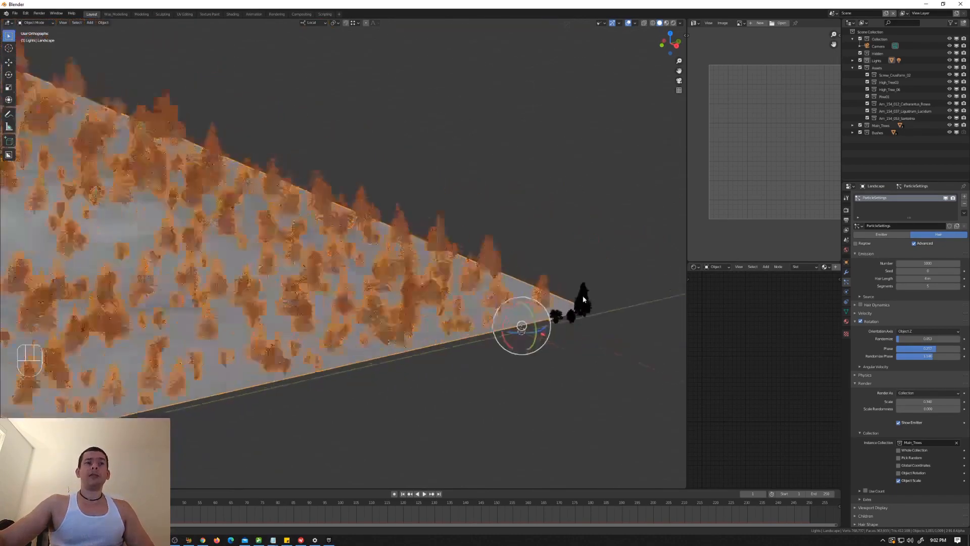
left_click(581, 319)
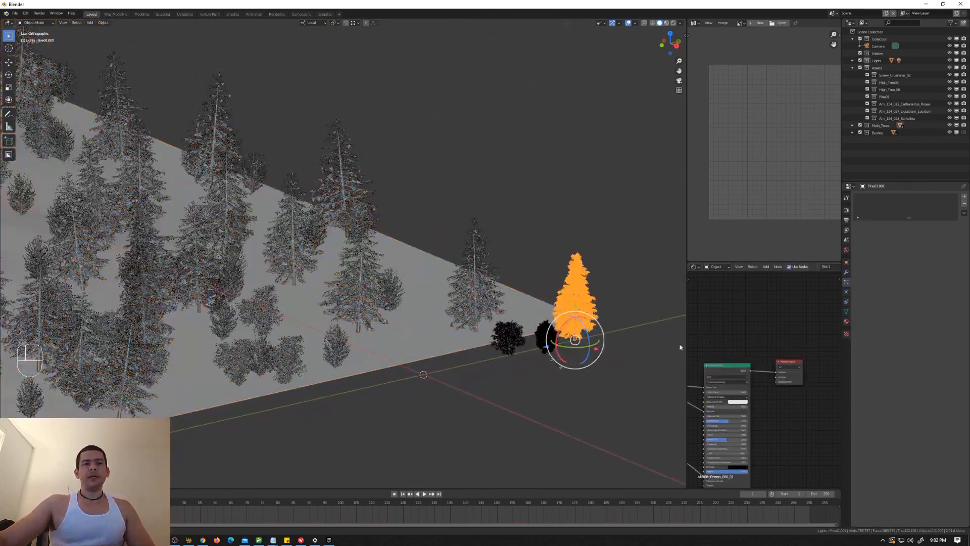
scroll(506, 348, "up", 4)
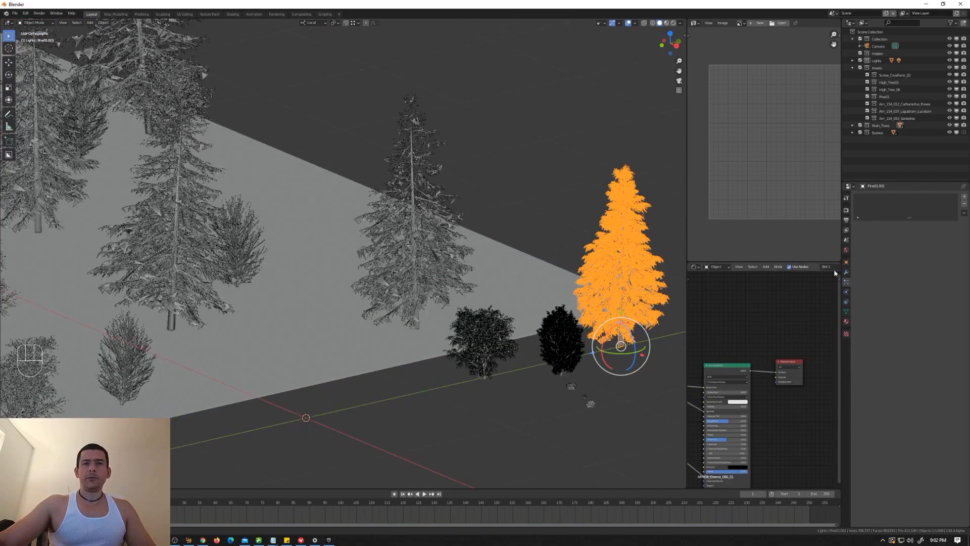
left_click(846, 314)
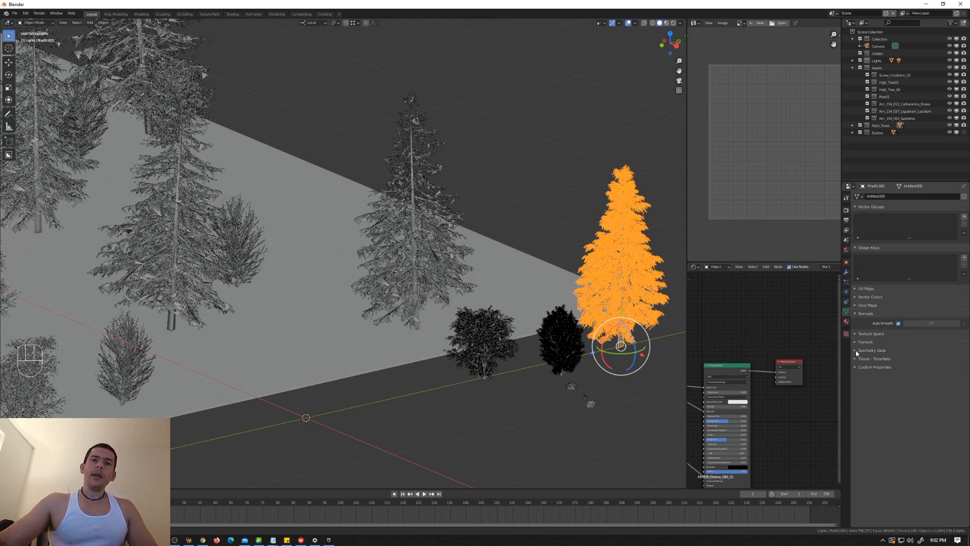
left_click(846, 262)
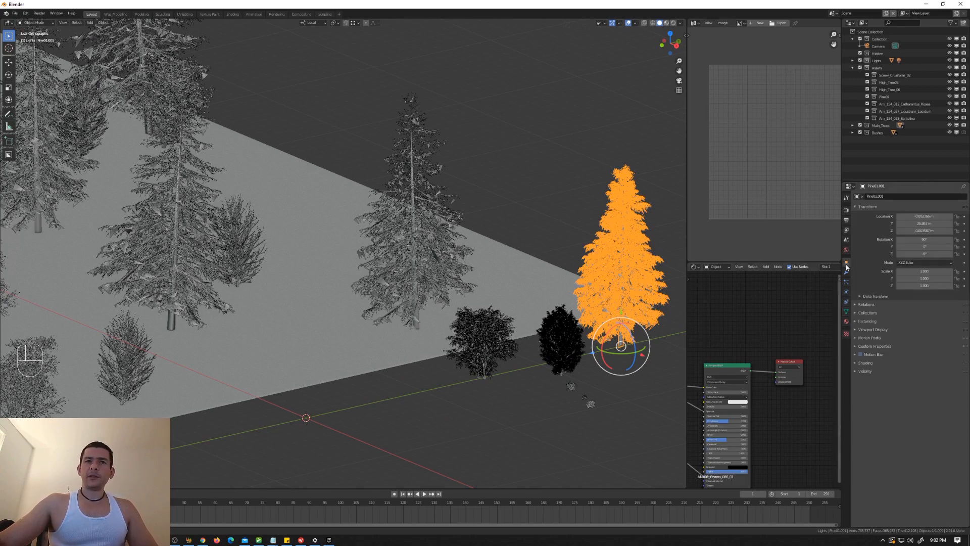
left_click(854, 371)
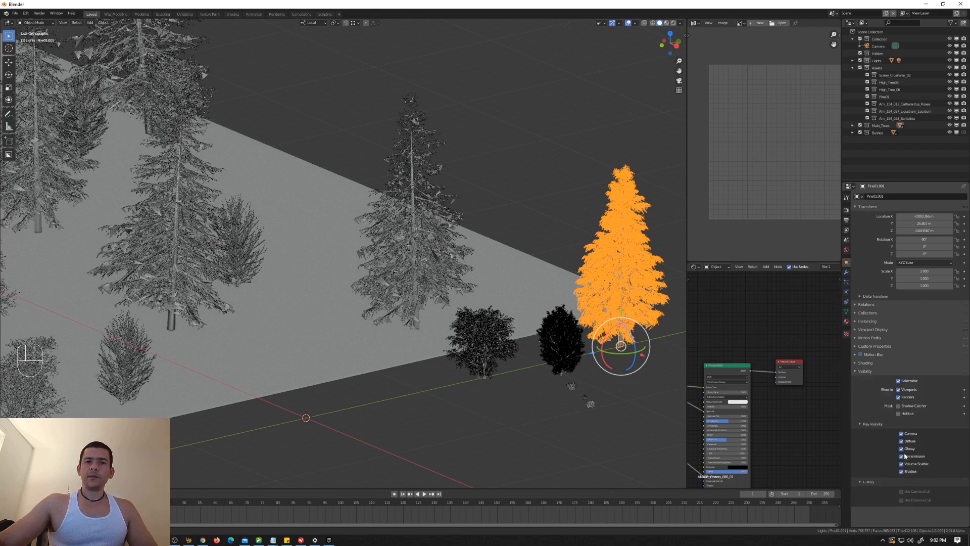
left_click(856, 371)
left_click(855, 329)
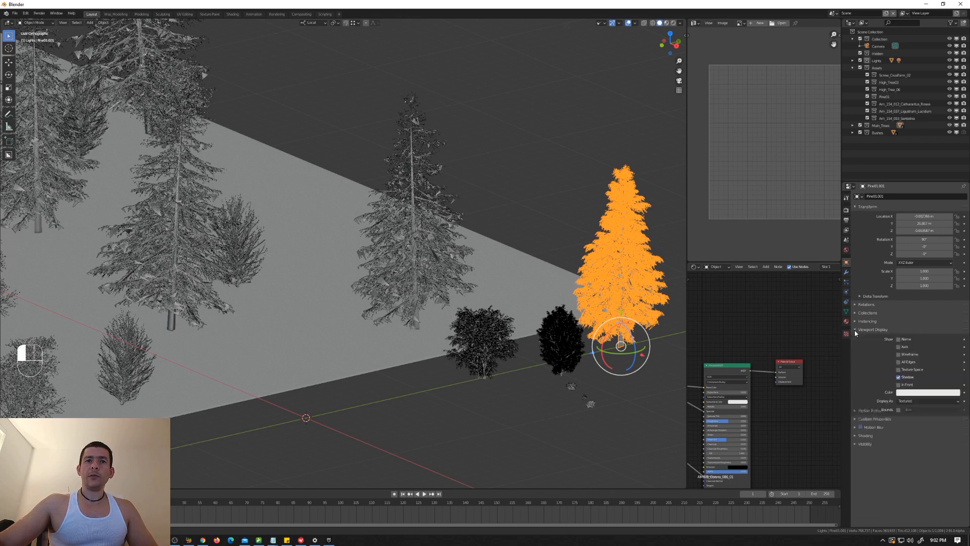
left_click(906, 400)
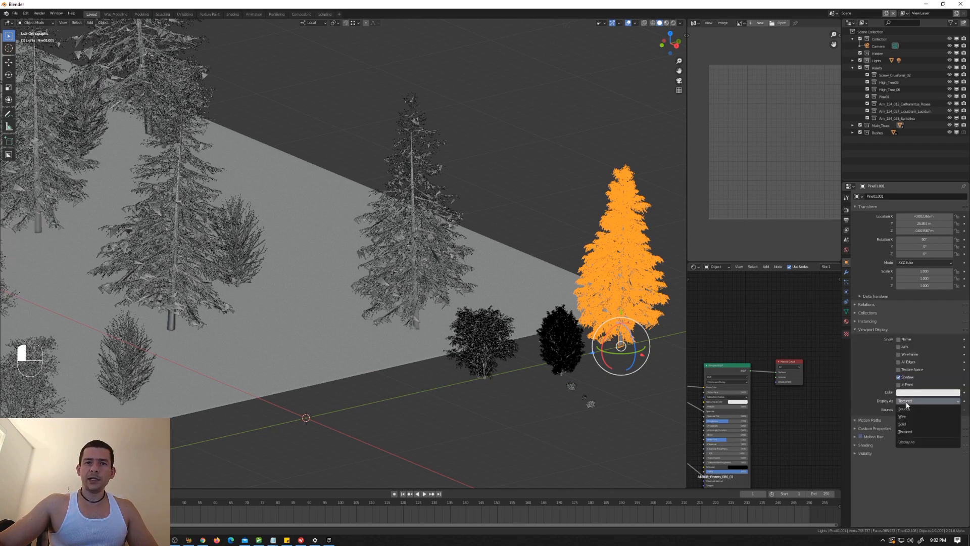
left_click(910, 408)
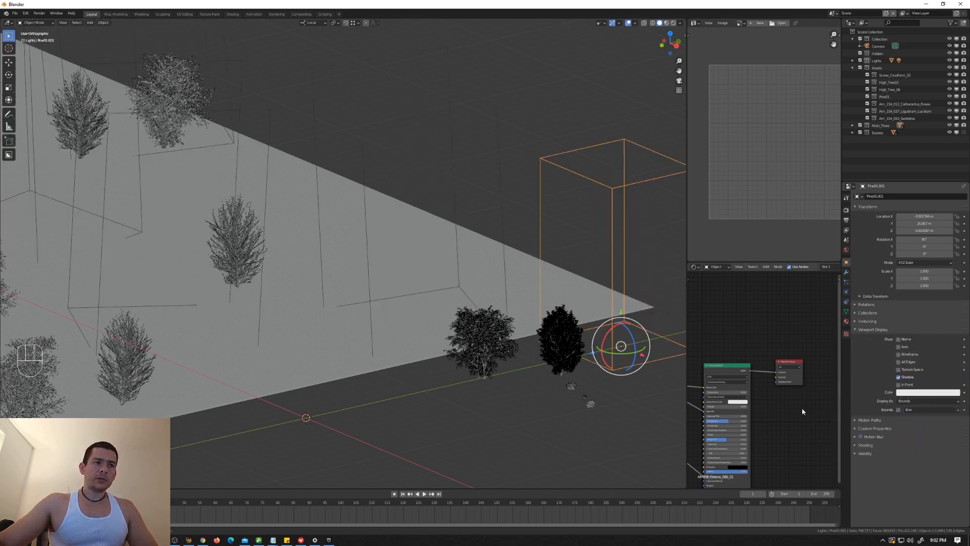
Step: Set the two smaller source trees beside the pine to display as Bounds in the viewport
left_click(564, 358)
left_click(925, 402)
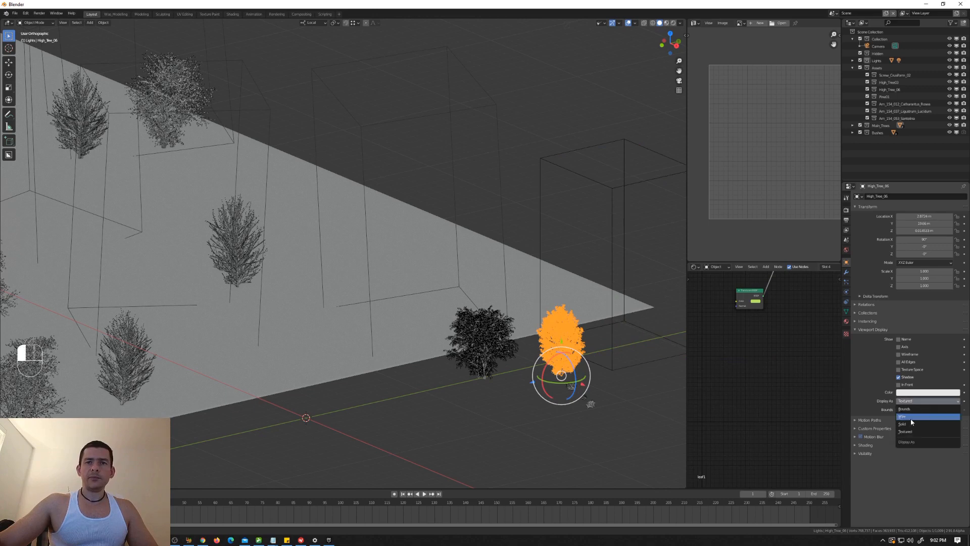
left_click(912, 410)
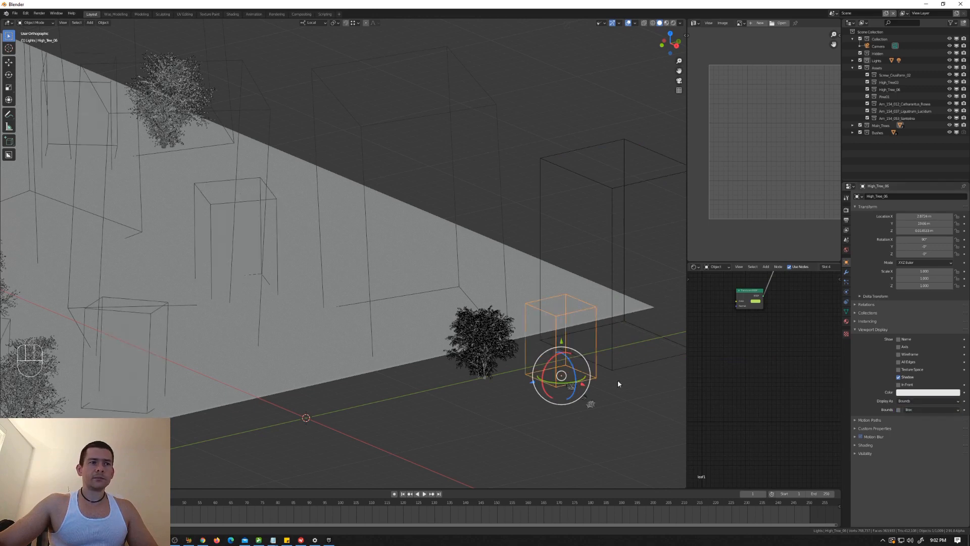
left_click(487, 366)
left_click(923, 401)
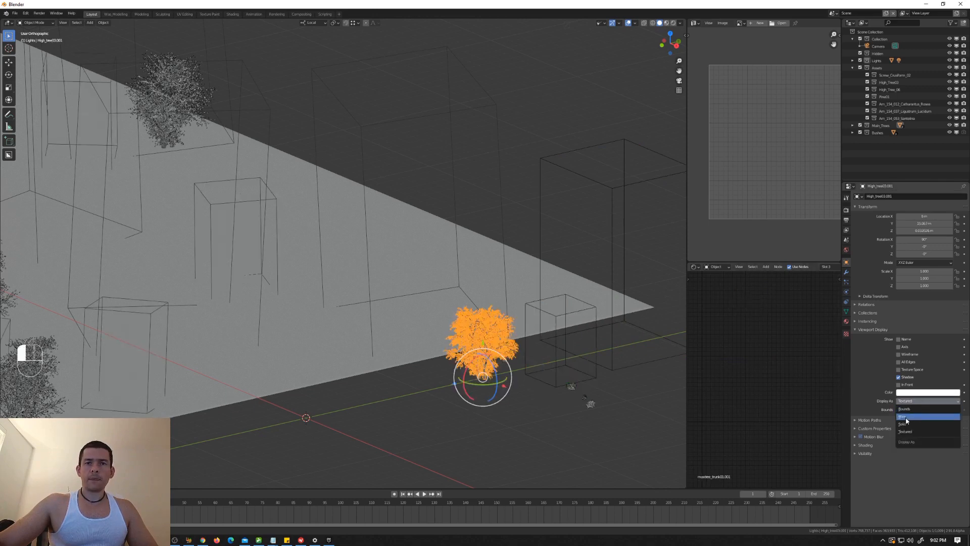
left_click(911, 410)
Step: Set the hair particle number on the landscape to 4000
scroll(457, 329, "down", 3)
middle_click_drag(428, 327, 598, 319, "shift")
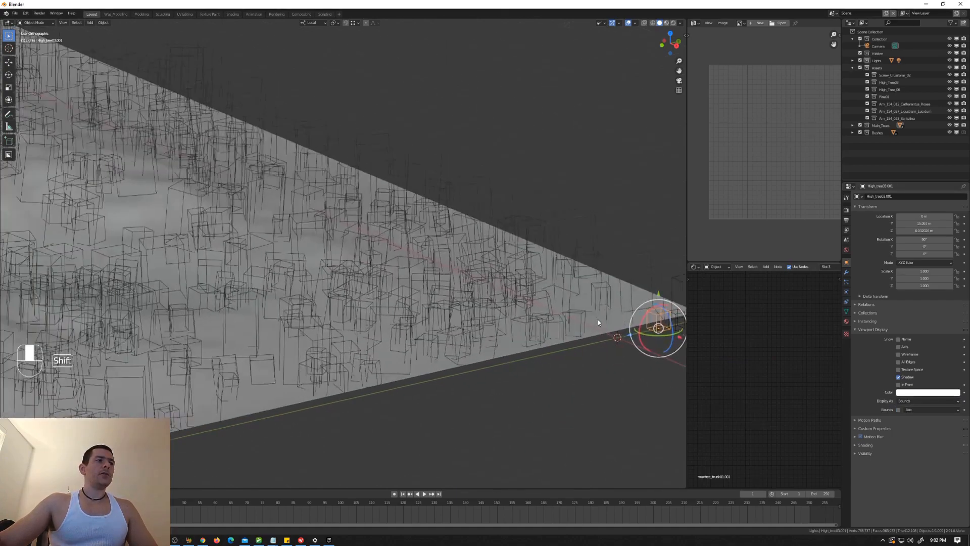
scroll(525, 307, "down", 4)
scroll(522, 295, "up", 4)
left_click(526, 296)
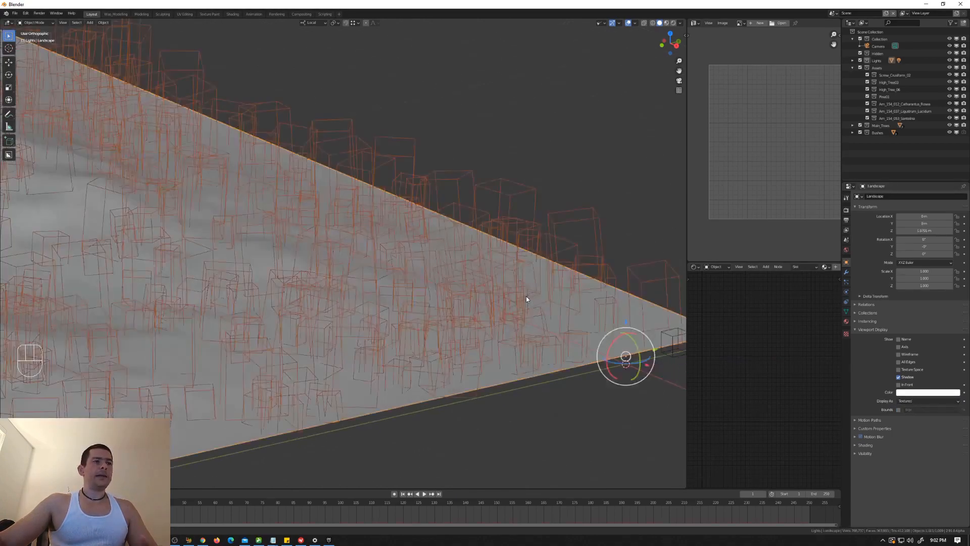
mouse_move(526, 296)
middle_mouse_down()
mouse_move(528, 305)
mouse_move(509, 306)
mouse_move(542, 302)
middle_mouse_up()
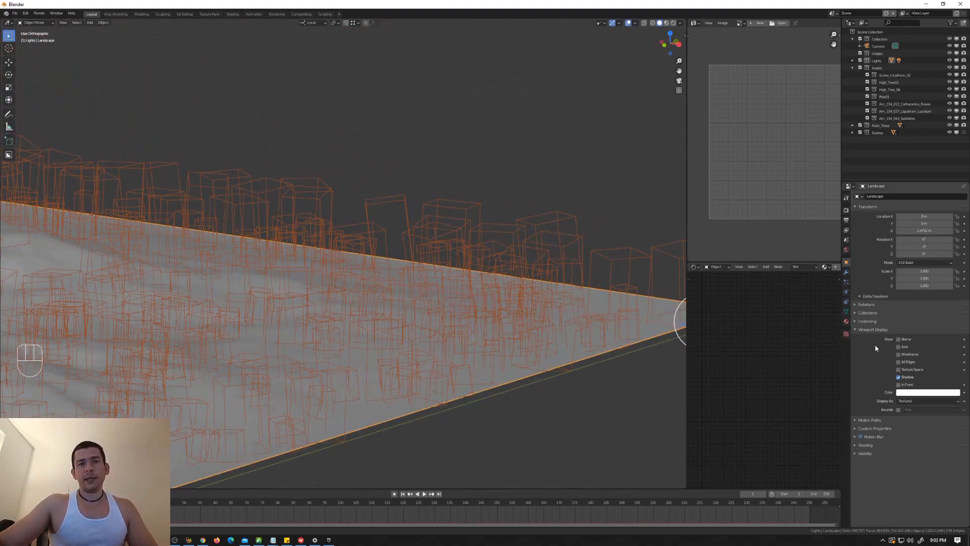
left_click(846, 281)
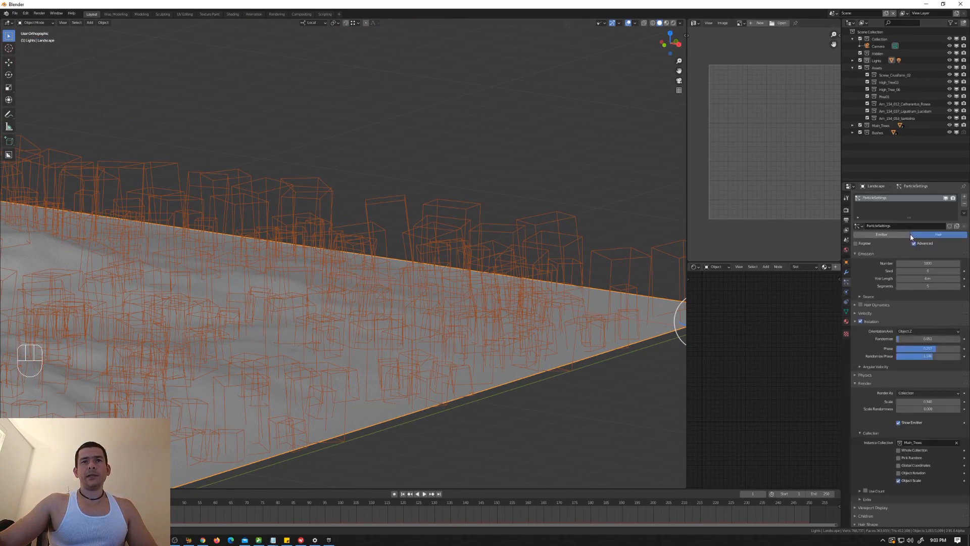
left_click(928, 264)
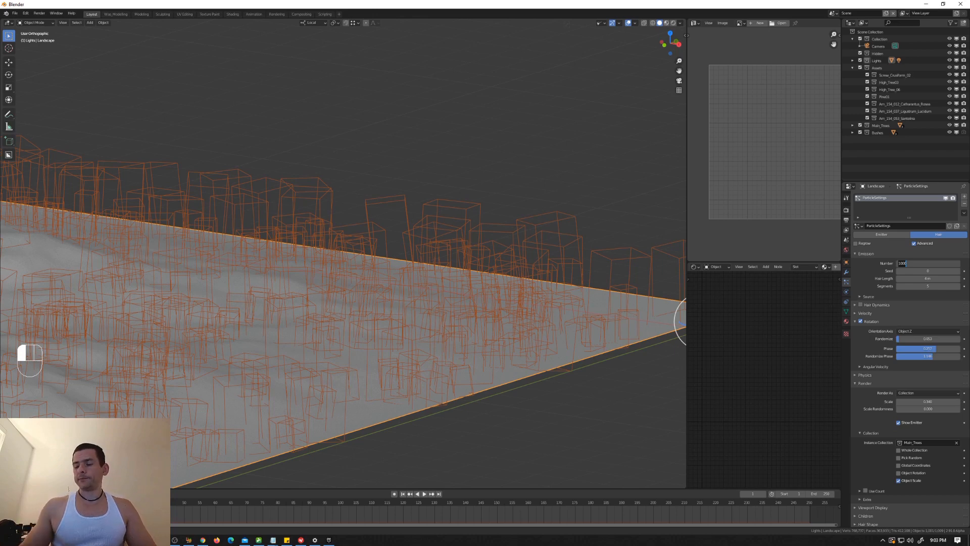
type("400")
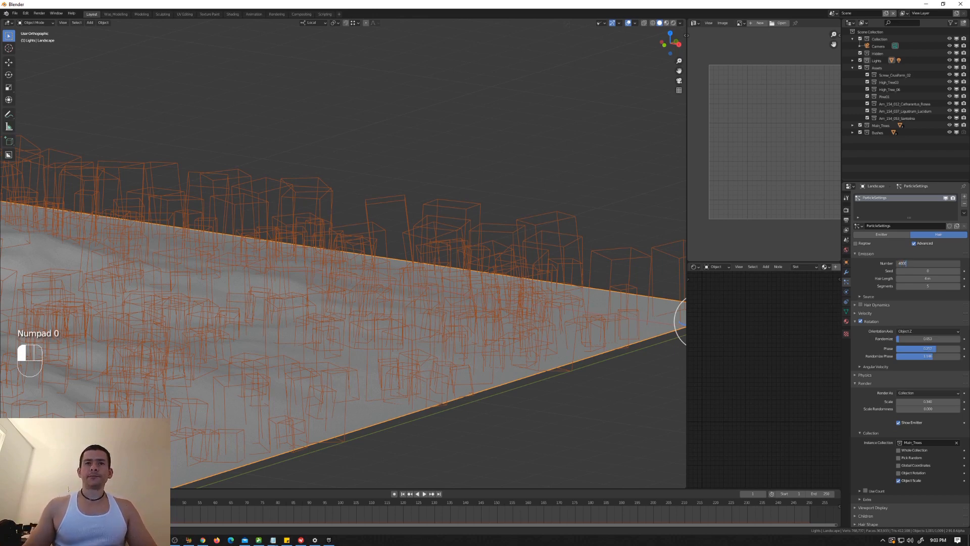
type("0")
key("Return")
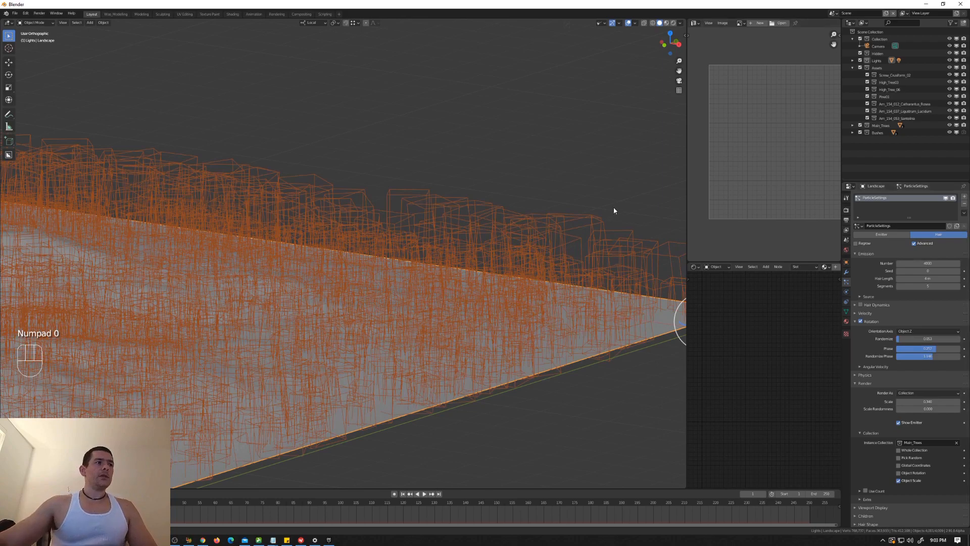
Step: Set the Cycles render samples to 20 and render a test image from the camera view
scroll(613, 207, "down", 3)
key("KP_0")
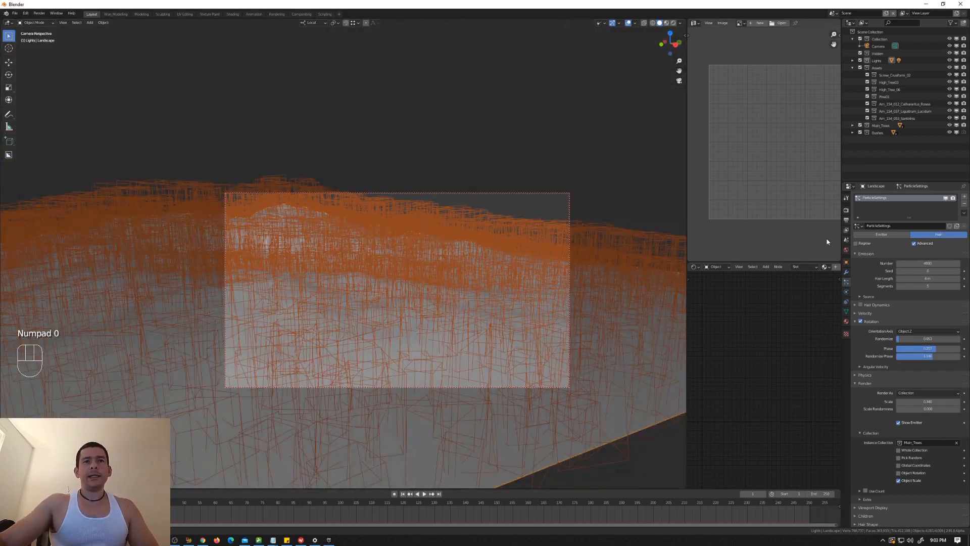
left_click(846, 210)
left_click(934, 268)
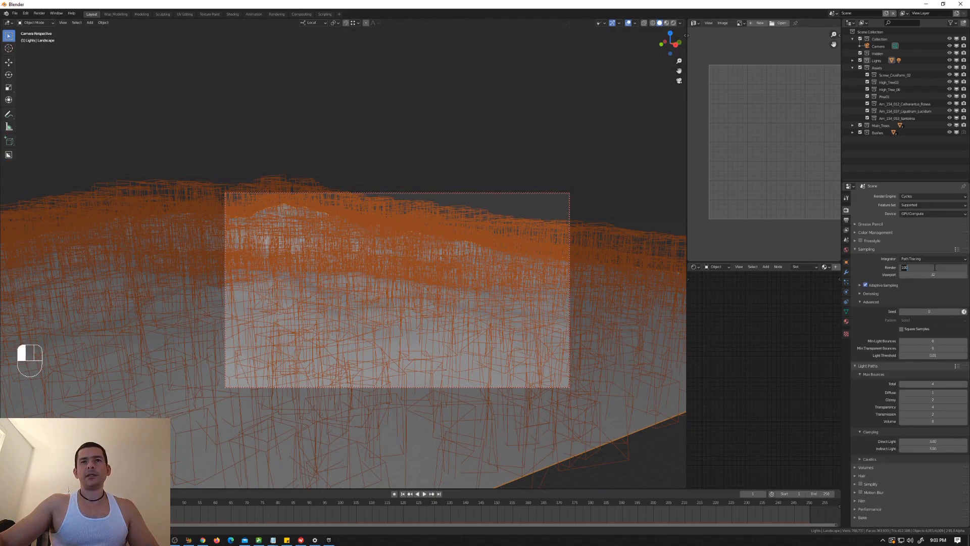
type("4")
left_click(934, 270)
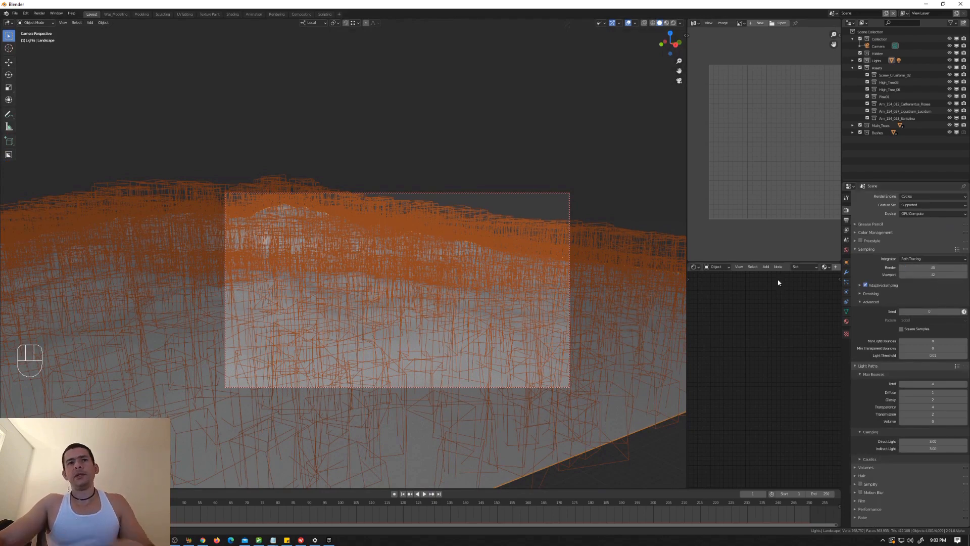
middle_click_drag(761, 309, 800, 310)
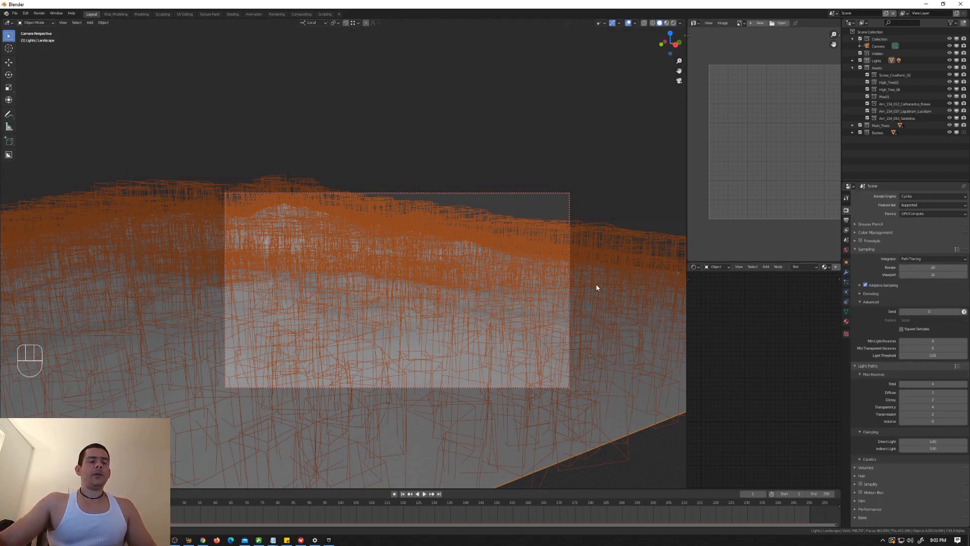
key("F12")
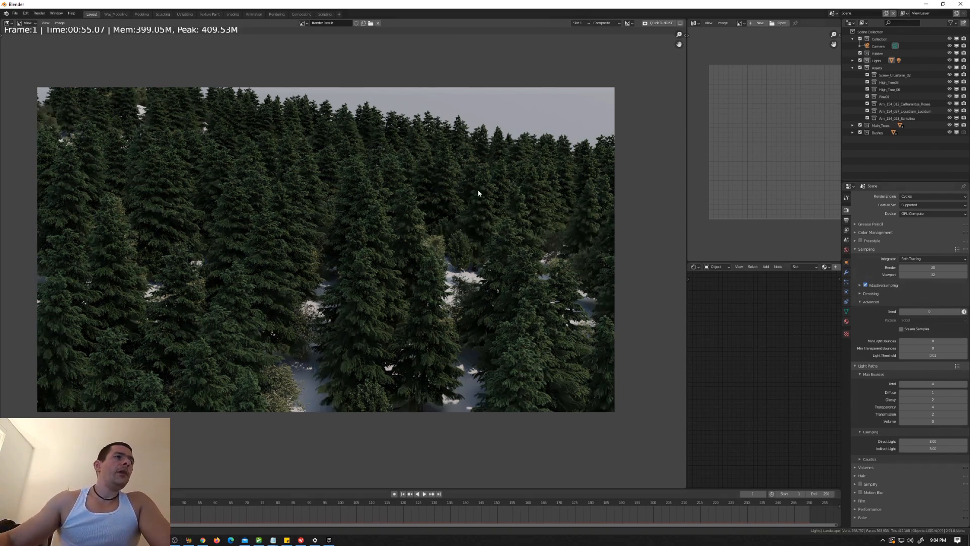
key("Escape")
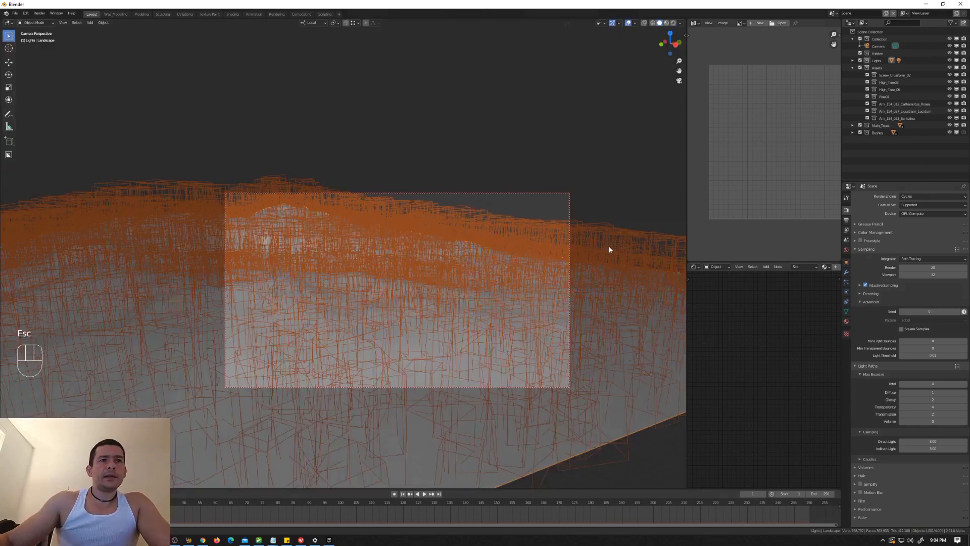
Step: Enable Use Count for the Main_Trees instances and raise the first High_Tree03 entry's count to 3
left_click(846, 282)
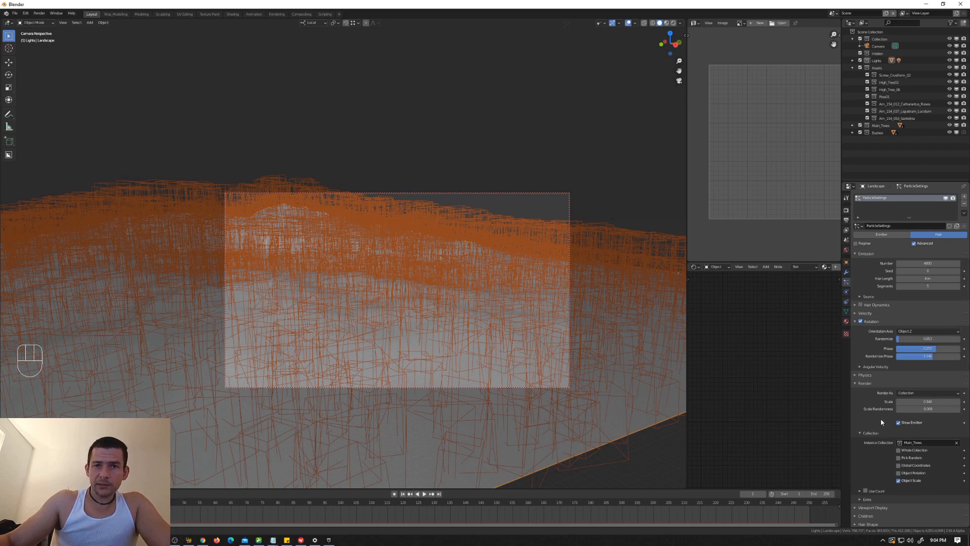
scroll(869, 461, "down", 2)
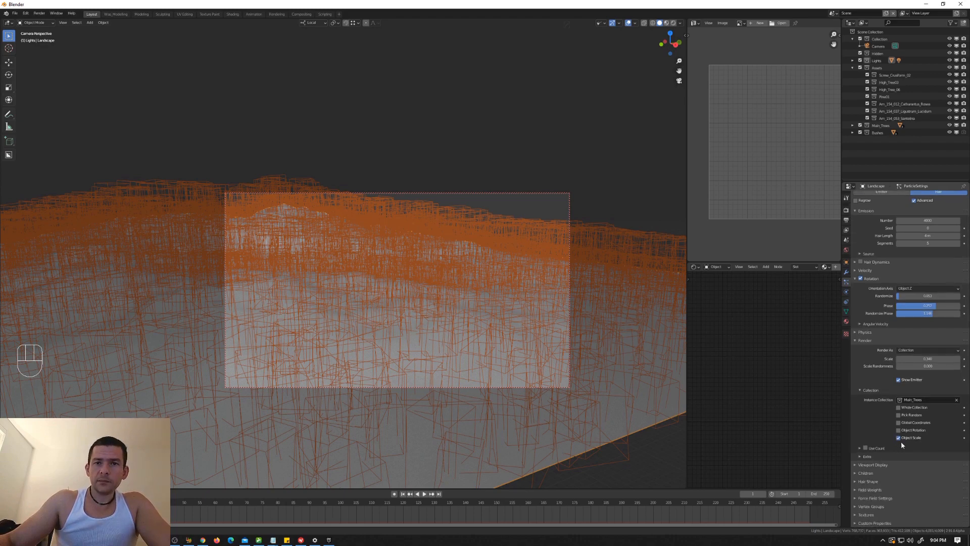
left_click(859, 449)
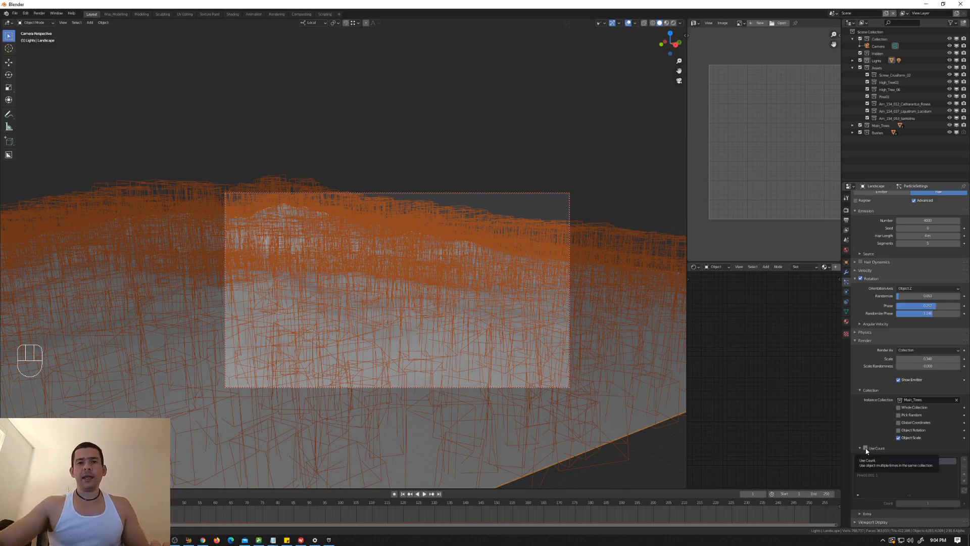
left_click(866, 448)
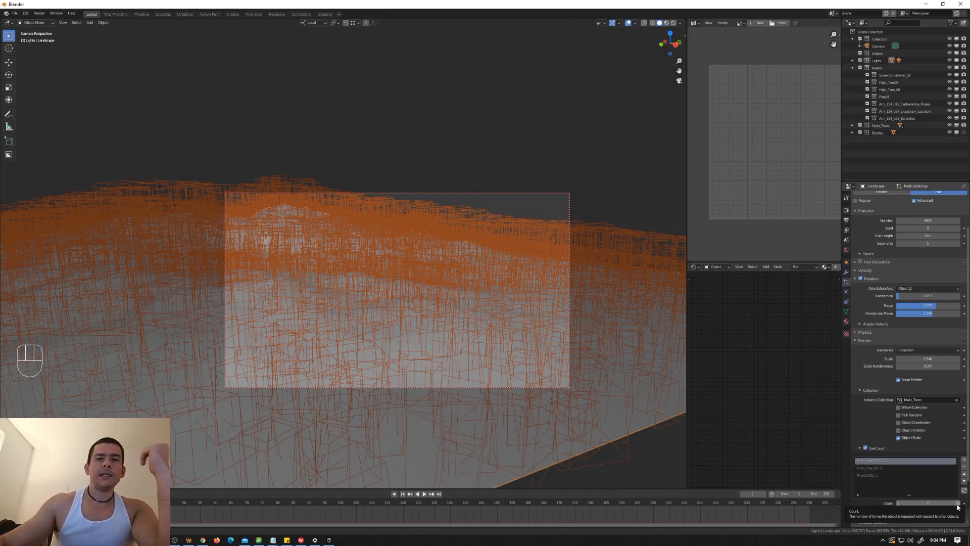
left_click(957, 503)
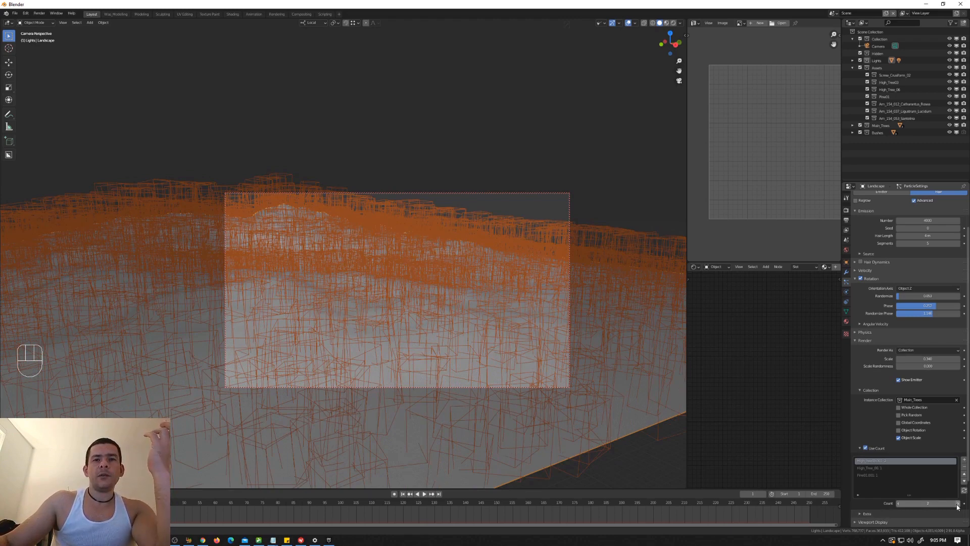
left_click(957, 503)
Step: Raise the High_Tree_06 entry's instance count to 3 and render the camera view again
left_click(871, 469)
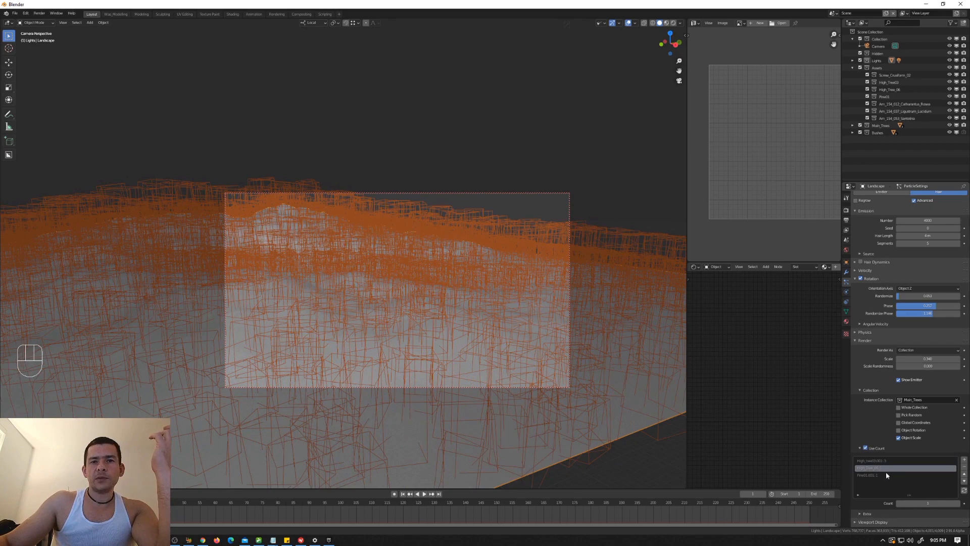
left_click(958, 504)
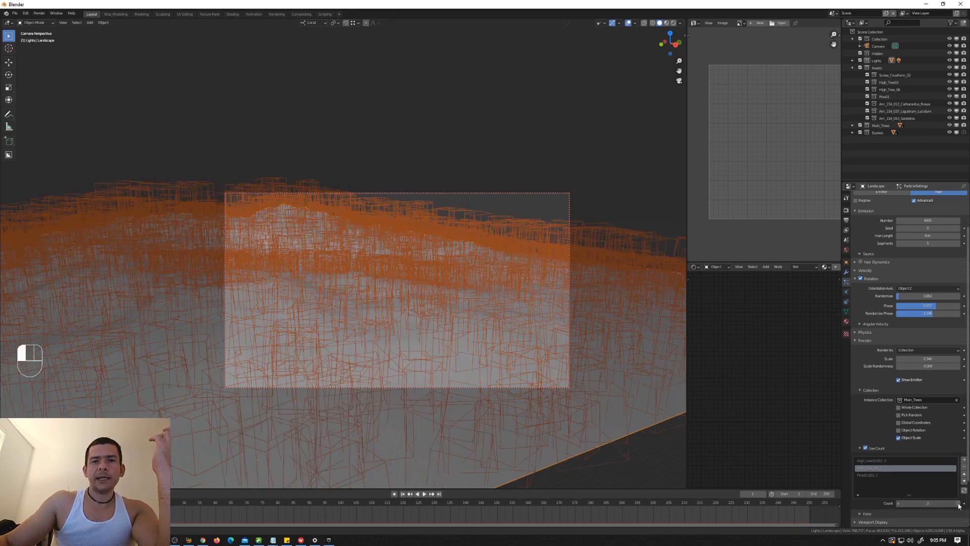
left_click(959, 503)
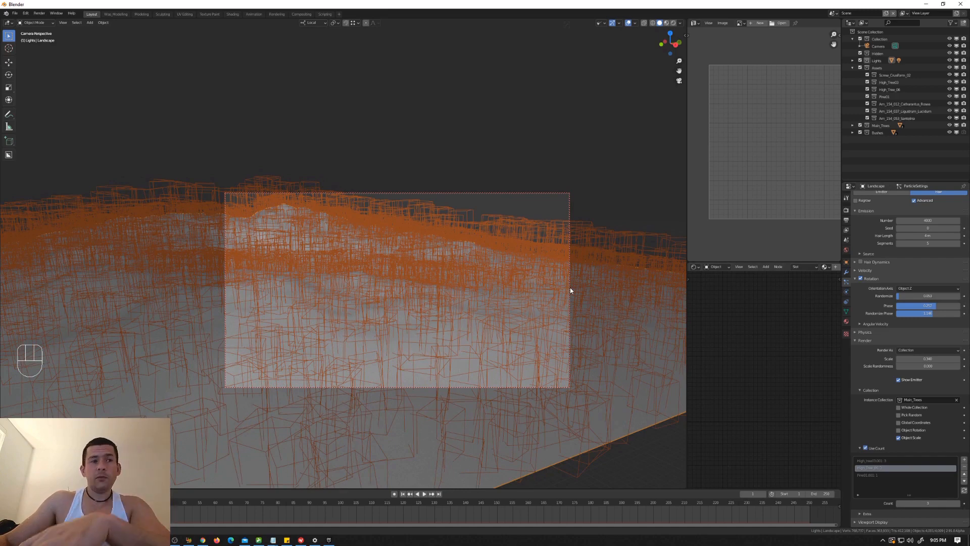
key("F12")
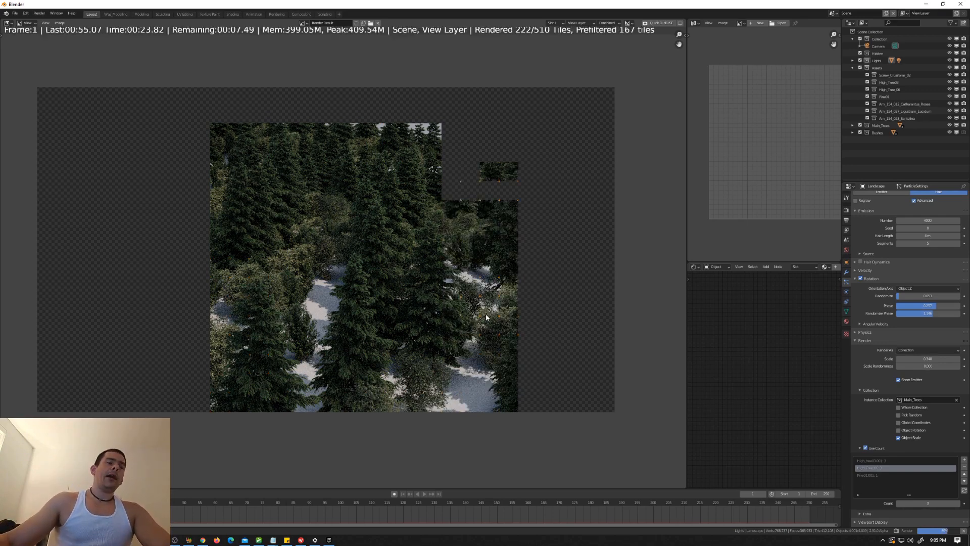
Step: Stop the running render, leave the camera view and inspect the bush models beside the landscape
key("Escape")
key("Escape")
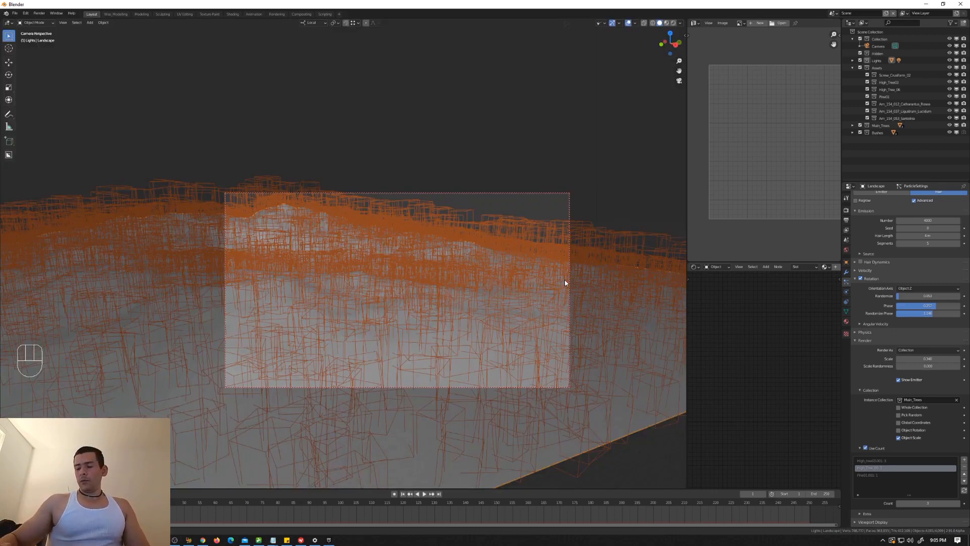
key("KP_0")
scroll(565, 280, "down", 4)
middle_click_drag(631, 254, 576, 247, "shift")
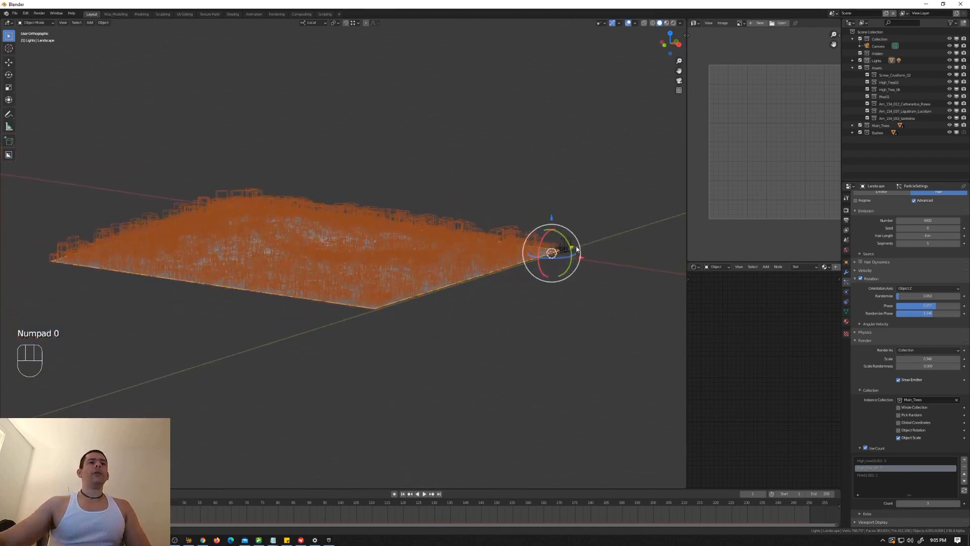
scroll(576, 248, "up", 10)
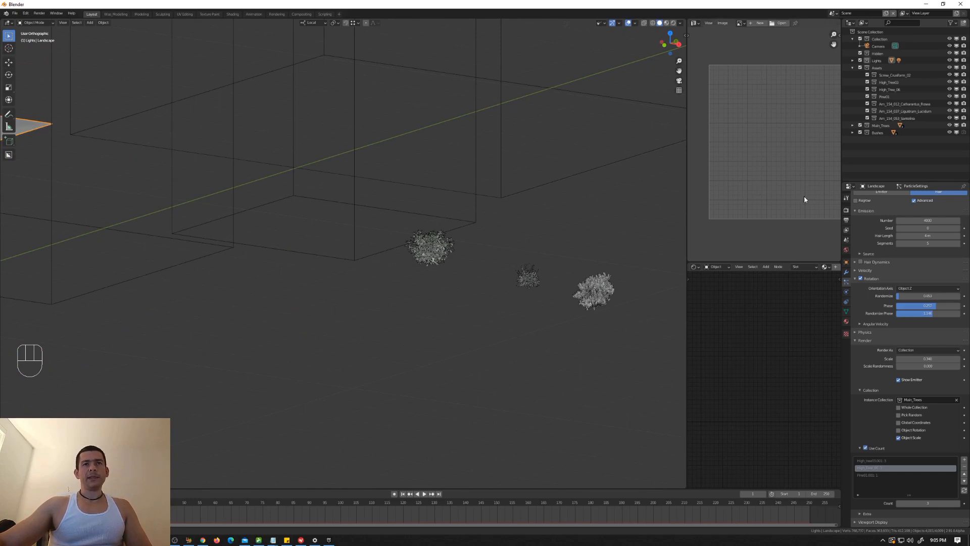
key("KP_Decimal")
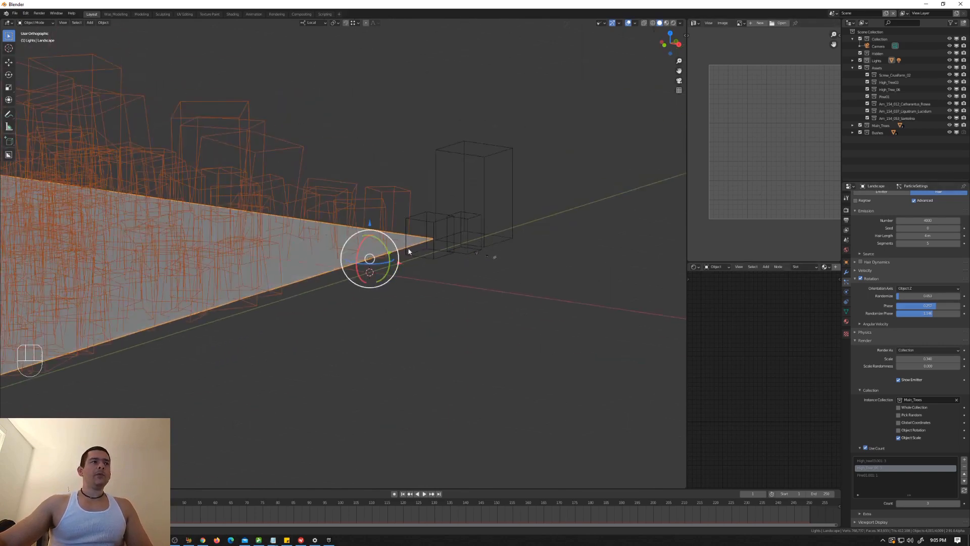
Step: Duplicate the landscape's hair particle system and make the copy's particle settings single-user
left_click(846, 311)
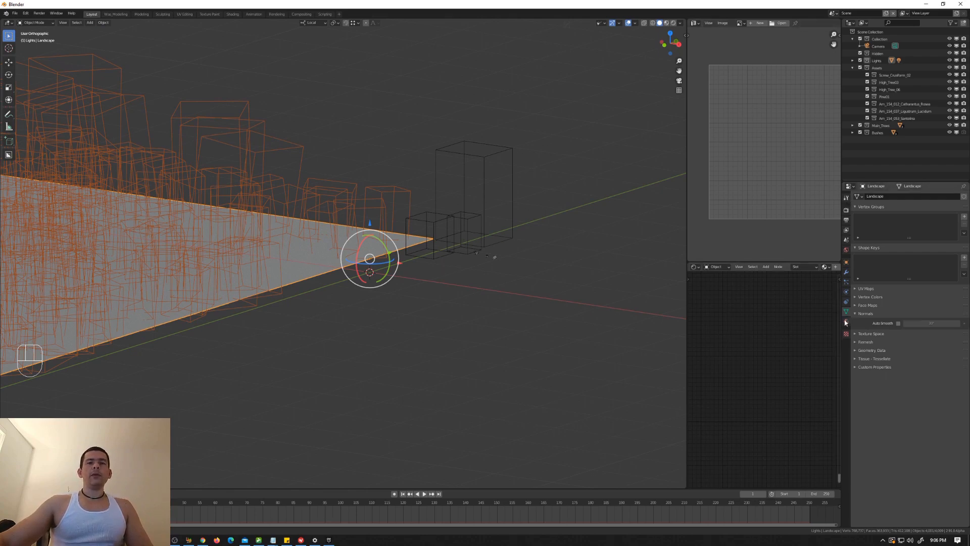
left_click(846, 282)
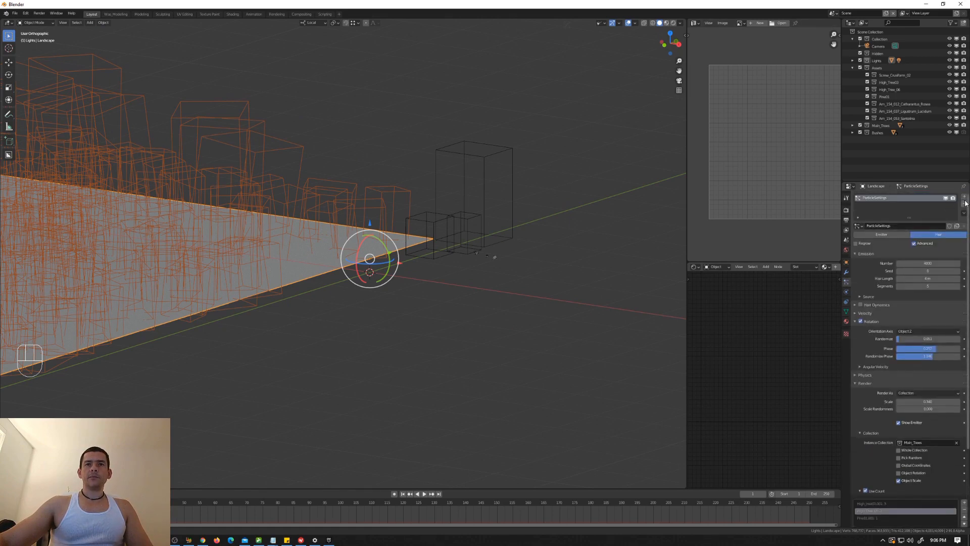
left_click(963, 213)
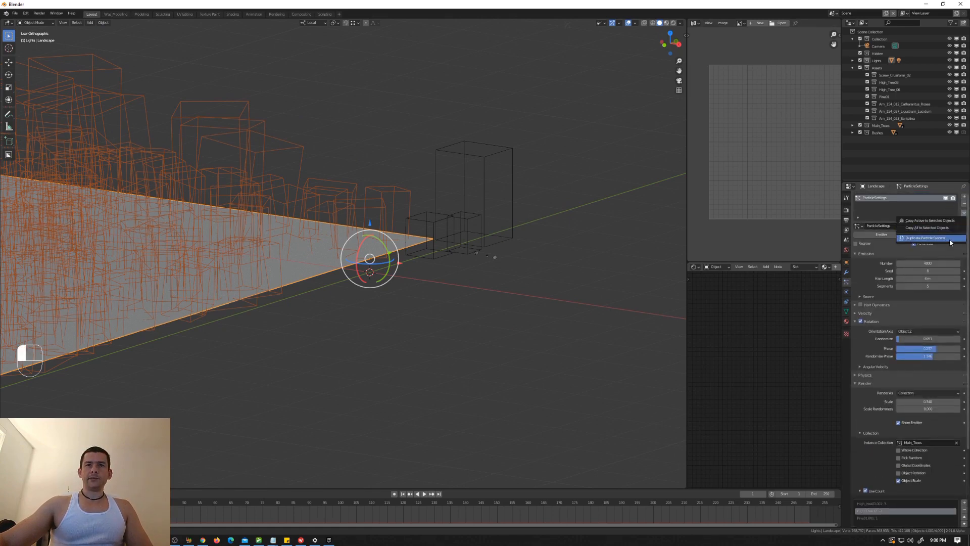
left_click(950, 238)
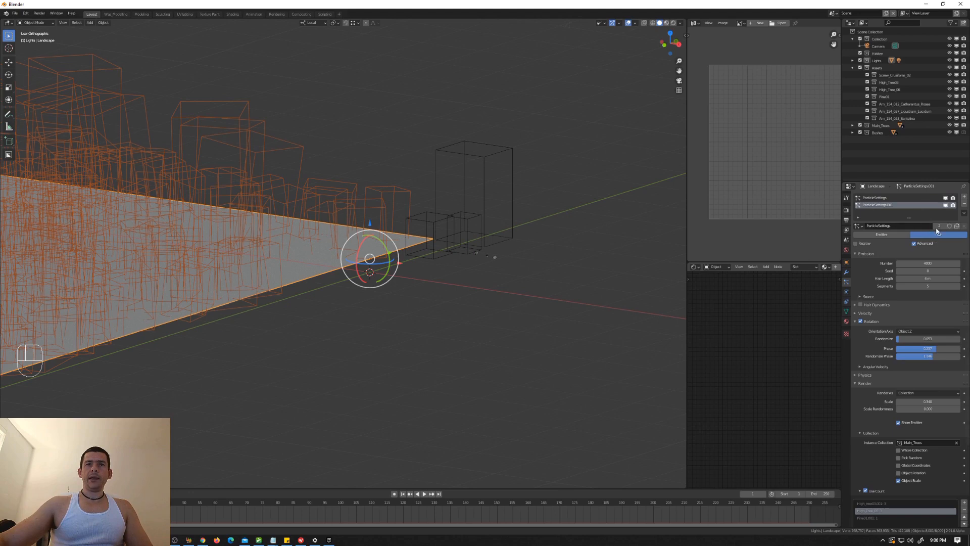
left_click(938, 226)
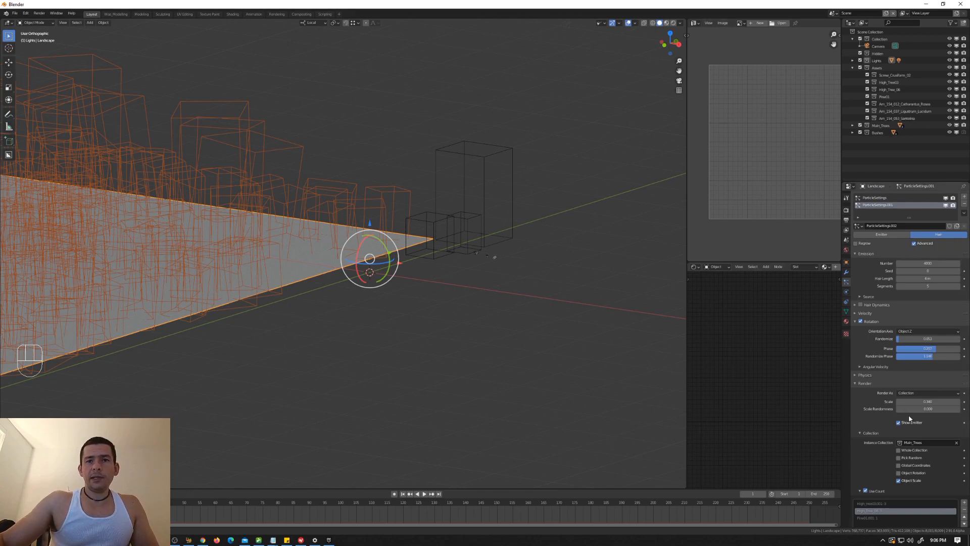
left_click(927, 441)
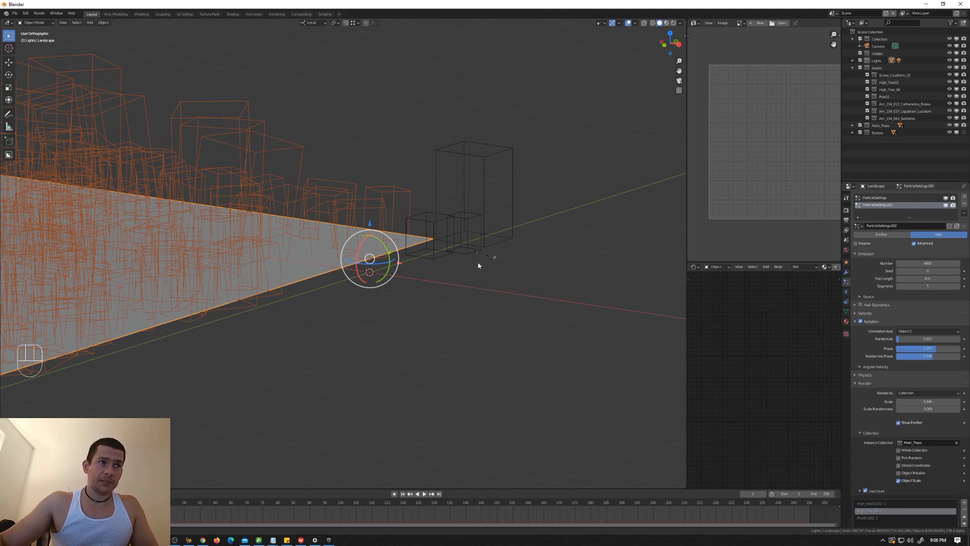
Step: Select the three bush models with the Ligustrum bush active and set its viewport display to Bounds
scroll(499, 258, "up", 5)
left_click_drag(537, 245, 453, 294)
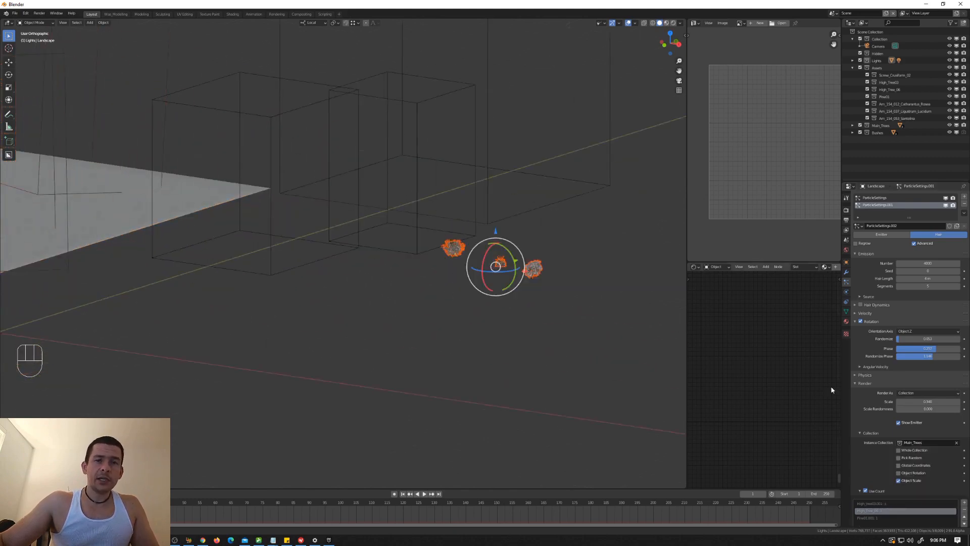
left_click(846, 262)
left_click(537, 270, "shift")
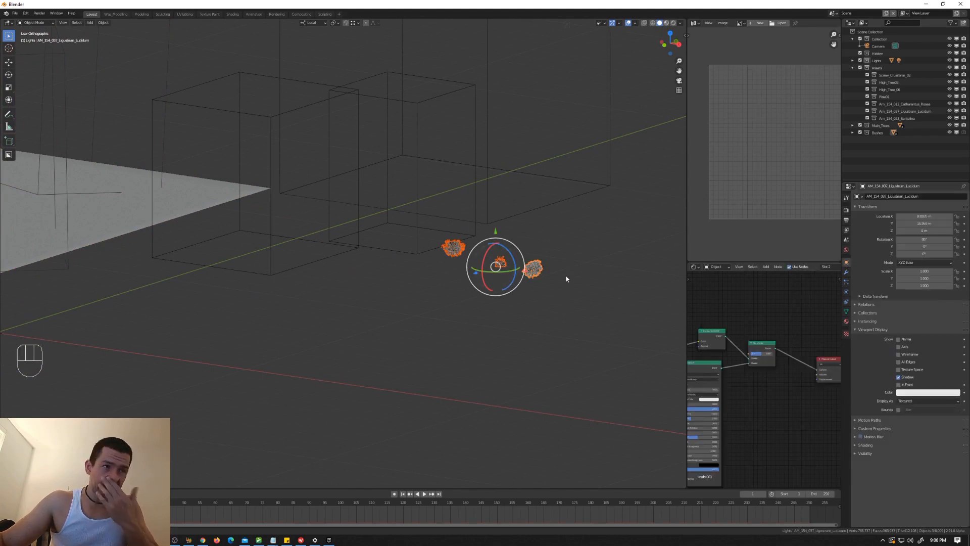
left_click(918, 401)
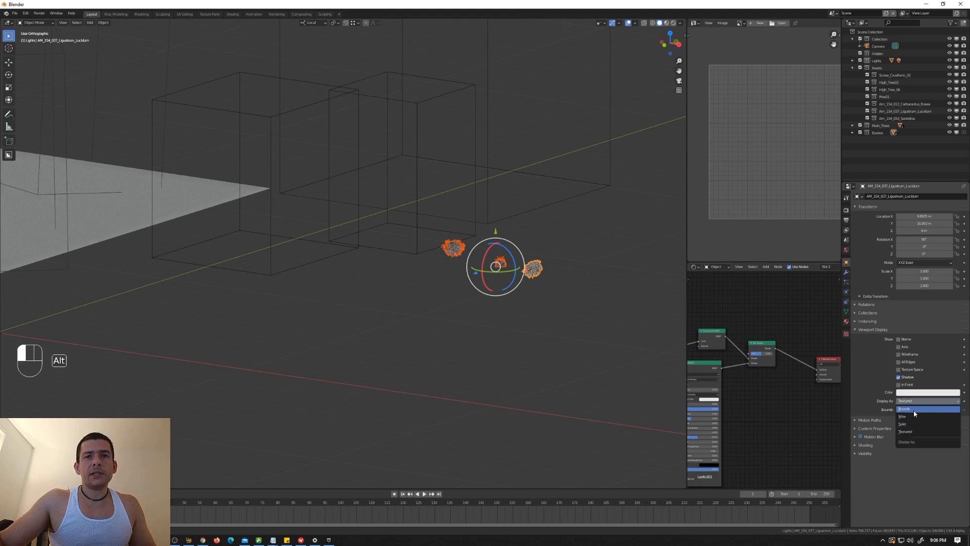
left_click(915, 413, "alt")
scroll(523, 265, "up", 3)
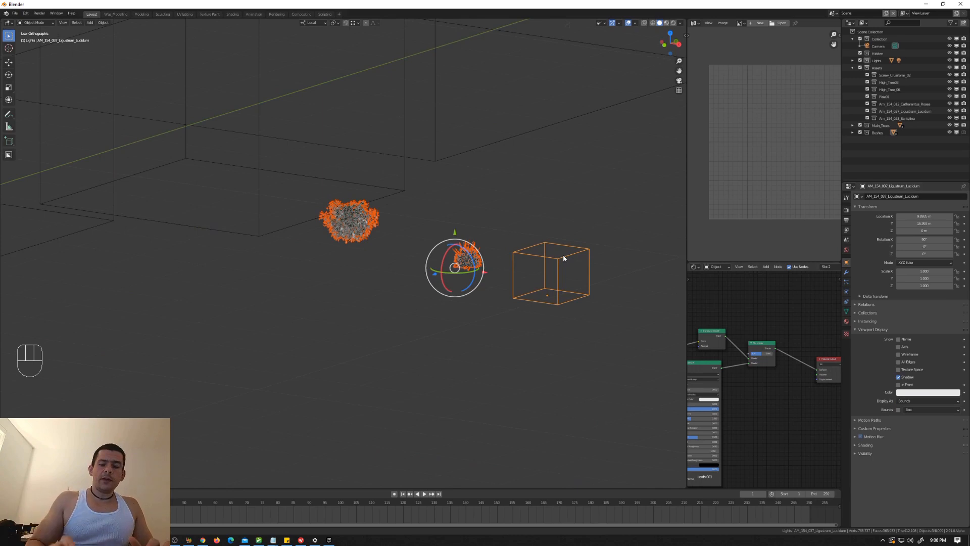
Step: Try linking the Ligustrum bush's object data to the other selected bushes, and undo the linking
key("ctrl+l")
mouse_move(563, 258)
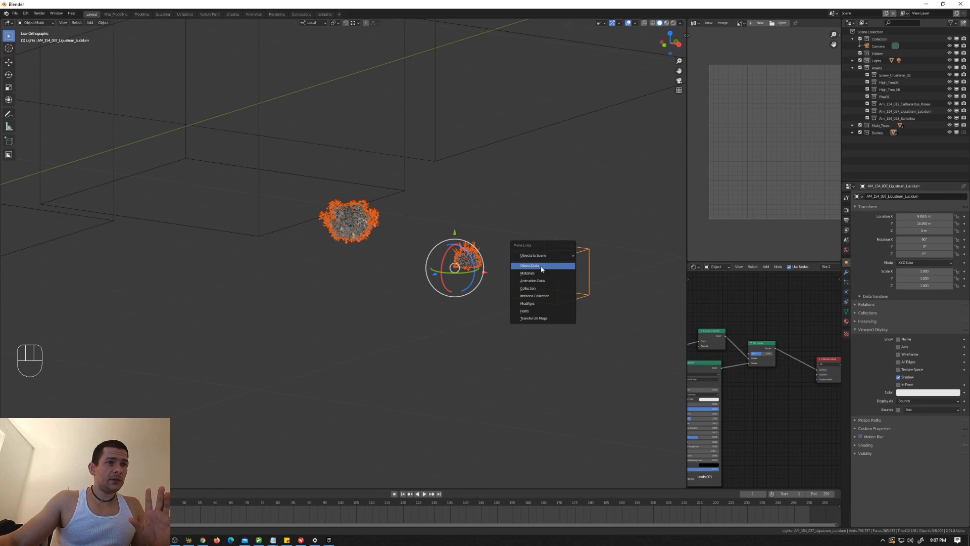
left_click(542, 264)
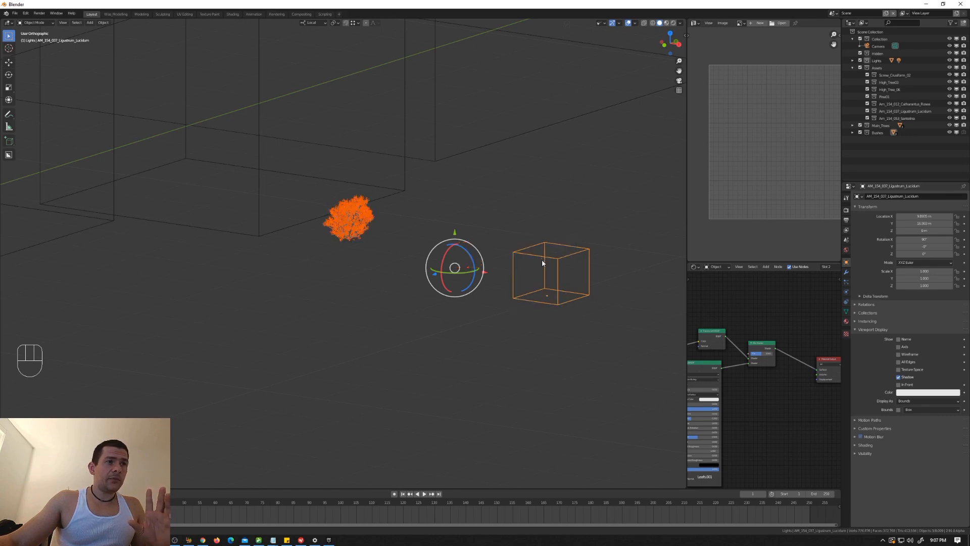
left_click(543, 261)
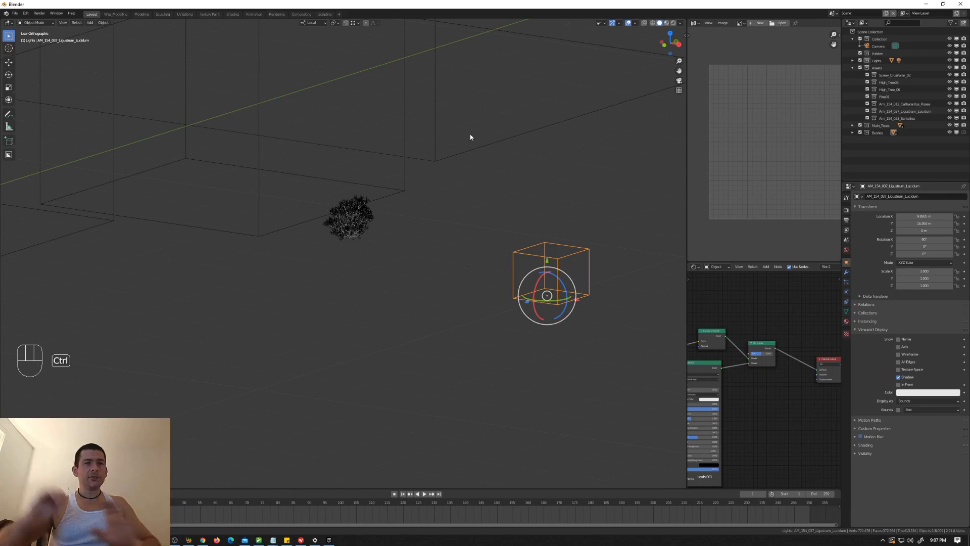
key("ctrl+z")
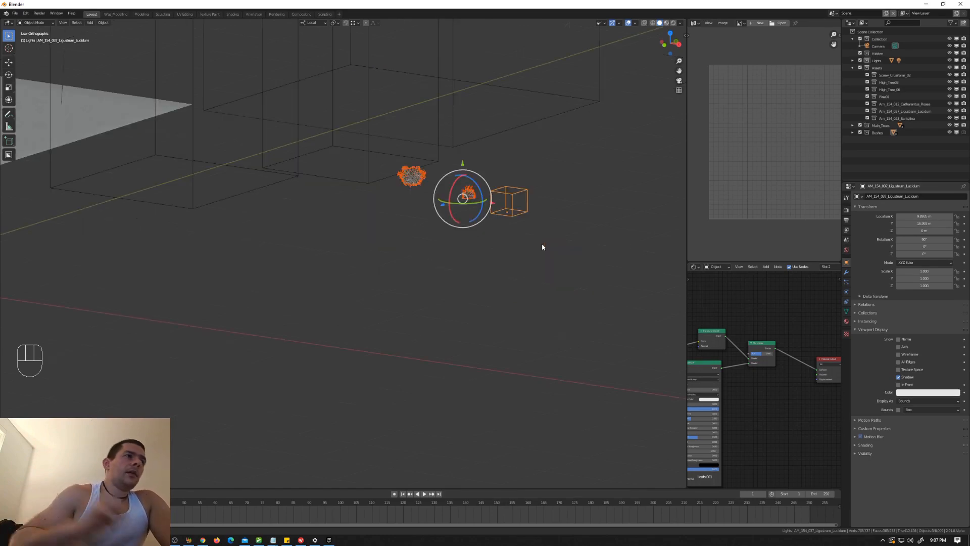
Step: Copy the active bush's Bounds display setting to the other selected bushes
scroll(511, 168, "up", 5)
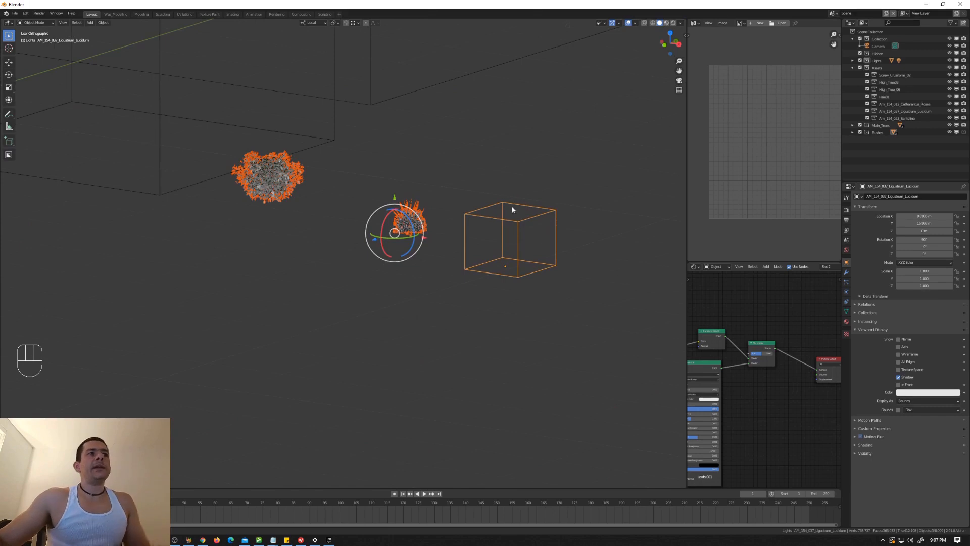
right_click(931, 400)
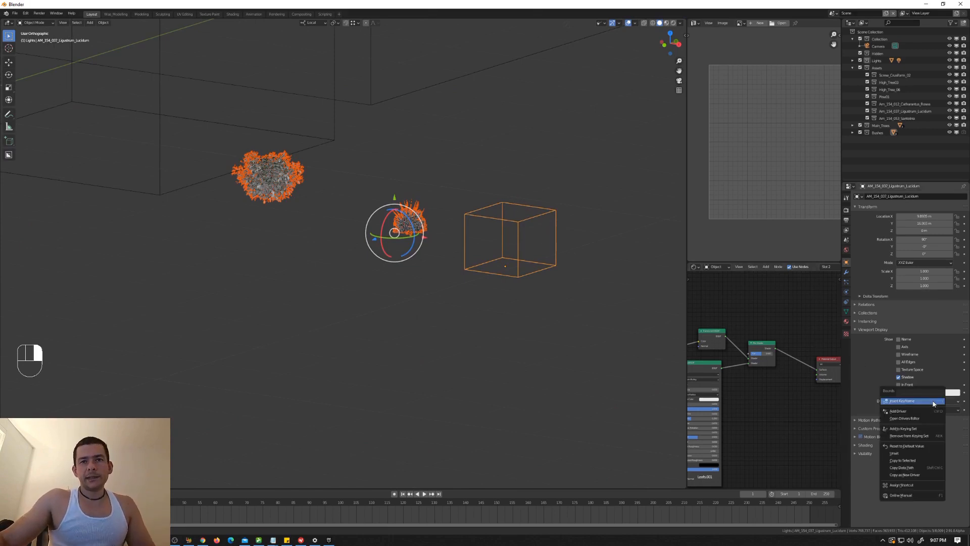
left_click(924, 461)
scroll(445, 251, "down", 10)
middle_click_drag(435, 244, 462, 286)
scroll(435, 252, "up", 1)
scroll(435, 252, "up", 3)
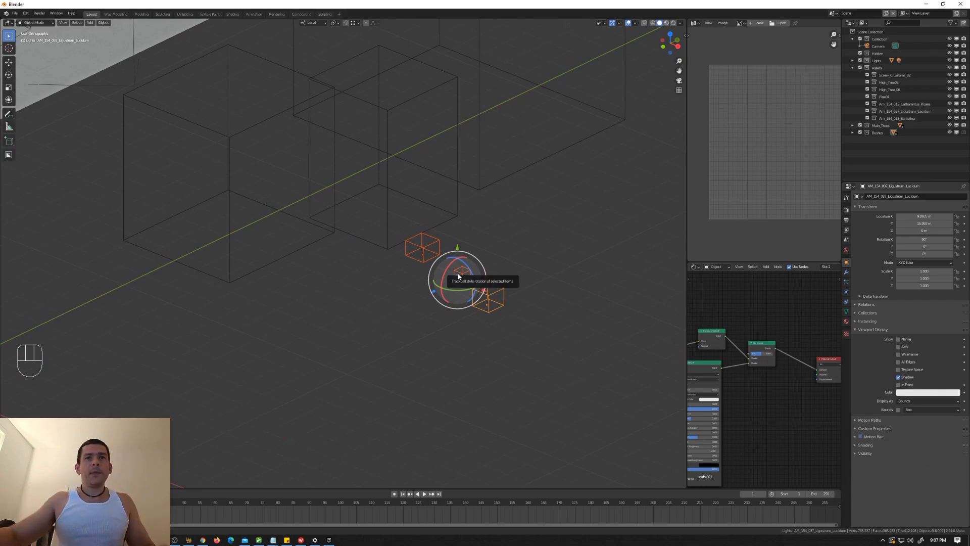
Step: Set the instance collection of the landscape's second particle system to Bushes and check the scattered bushes on the terrain
scroll(458, 276, "down", 4)
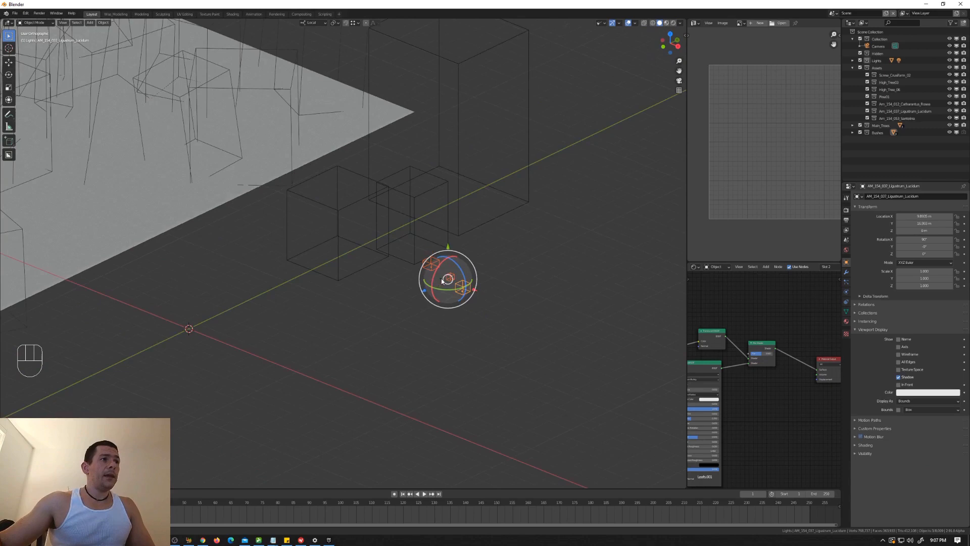
left_click(282, 148)
left_click(846, 281)
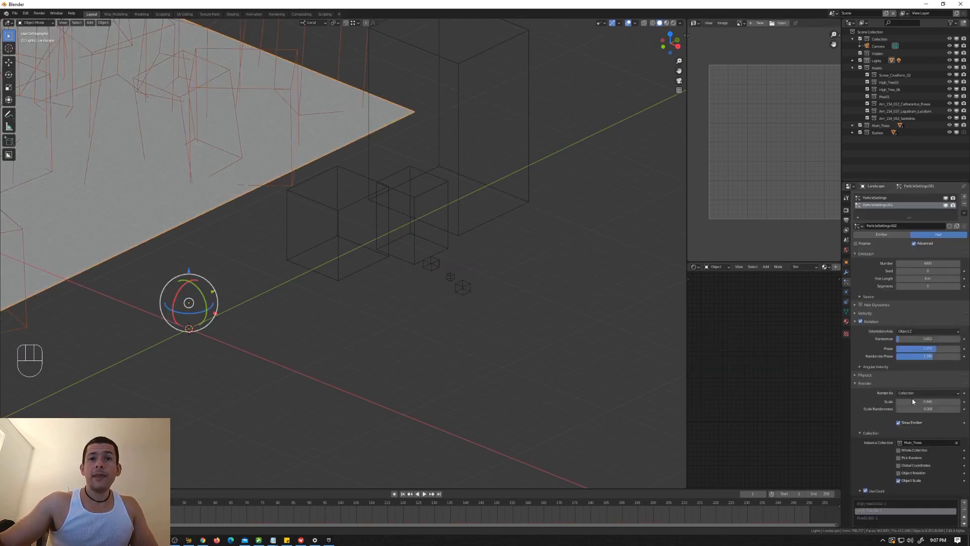
scroll(904, 408, "down", 4)
left_click(918, 368)
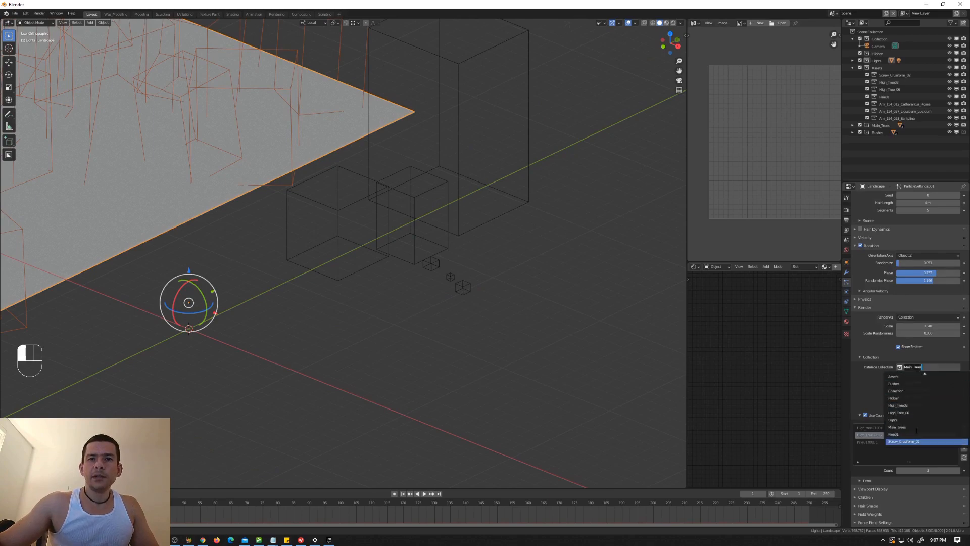
left_click(894, 383)
middle_click_drag(354, 219, 372, 213)
scroll(372, 211, "down", 4)
middle_click_drag(298, 176, 479, 177, "shift")
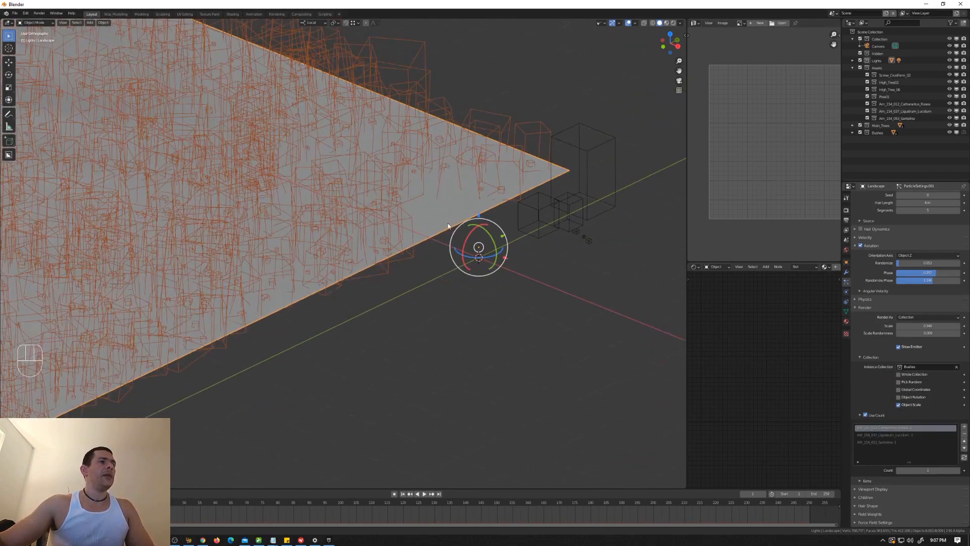
scroll(441, 227, "up", 5)
middle_click_drag(435, 233, 434, 227)
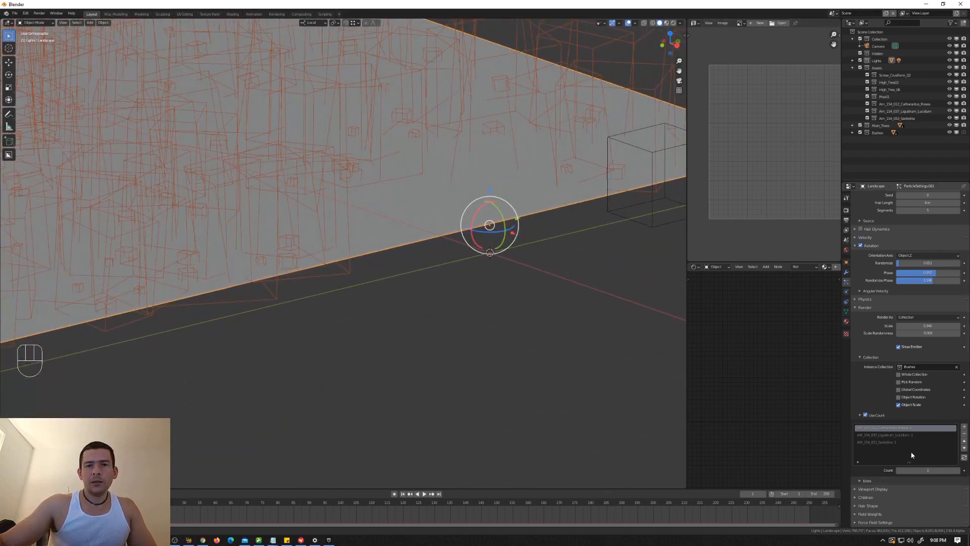
Step: Enable Interpolated children for the bush particle system
left_click(854, 307)
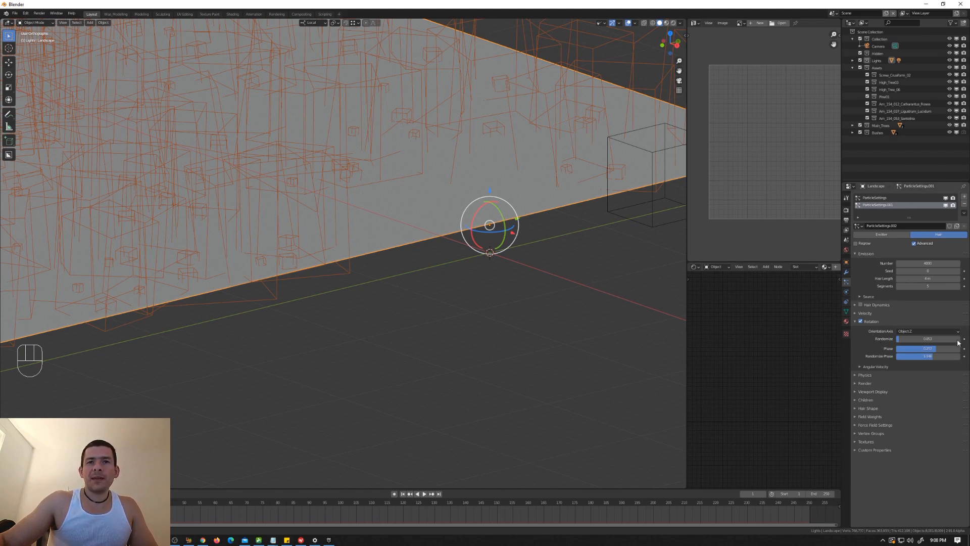
left_click(854, 322)
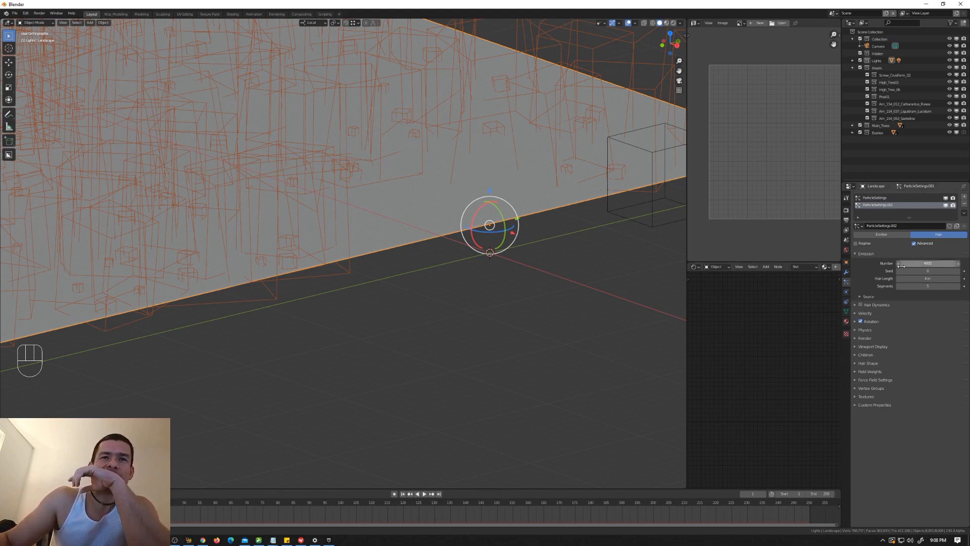
left_click(856, 355)
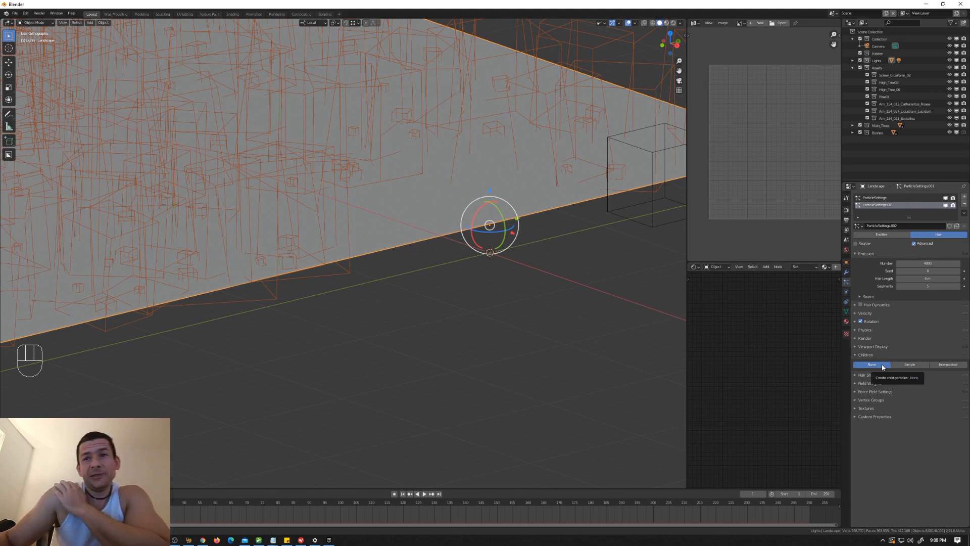
left_click(953, 365)
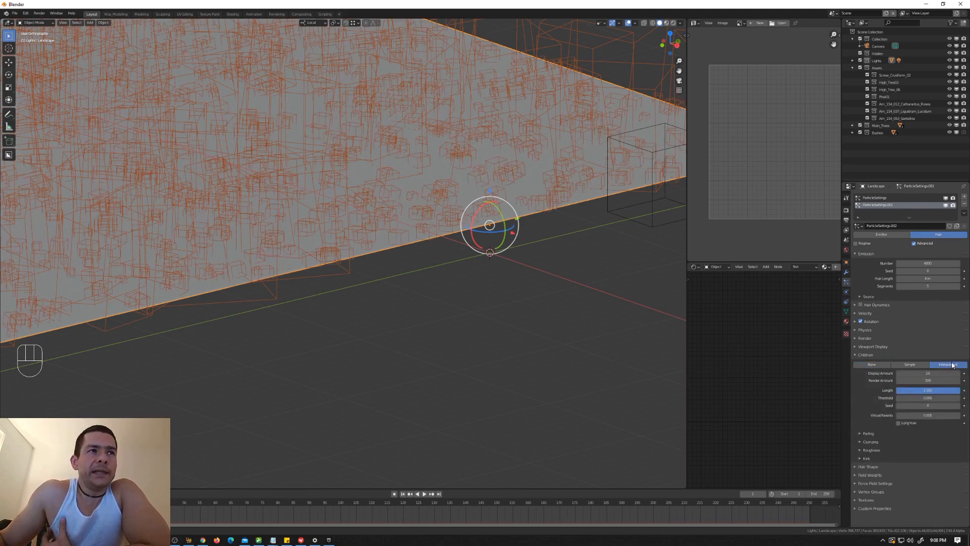
Step: Set the bush particle system's hair number to 1000
left_click(912, 261)
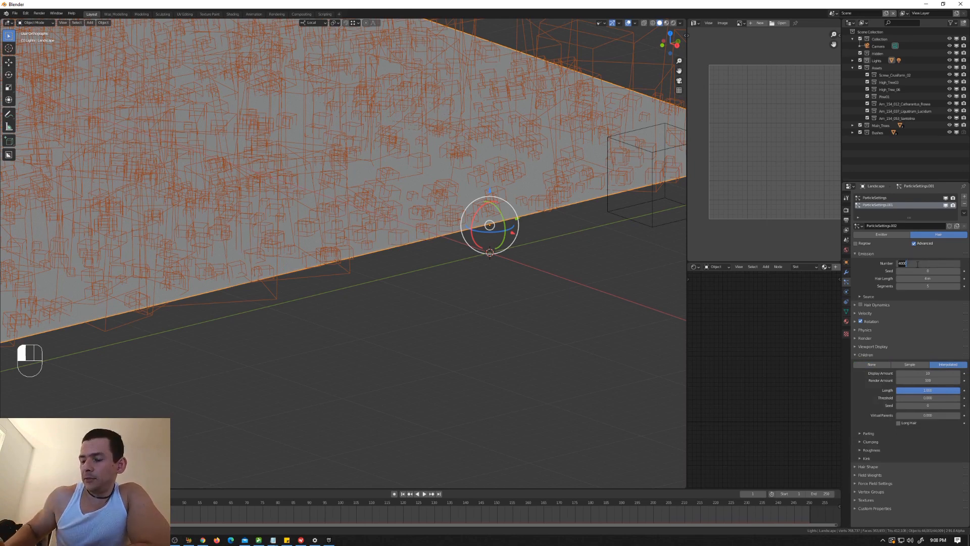
type("100")
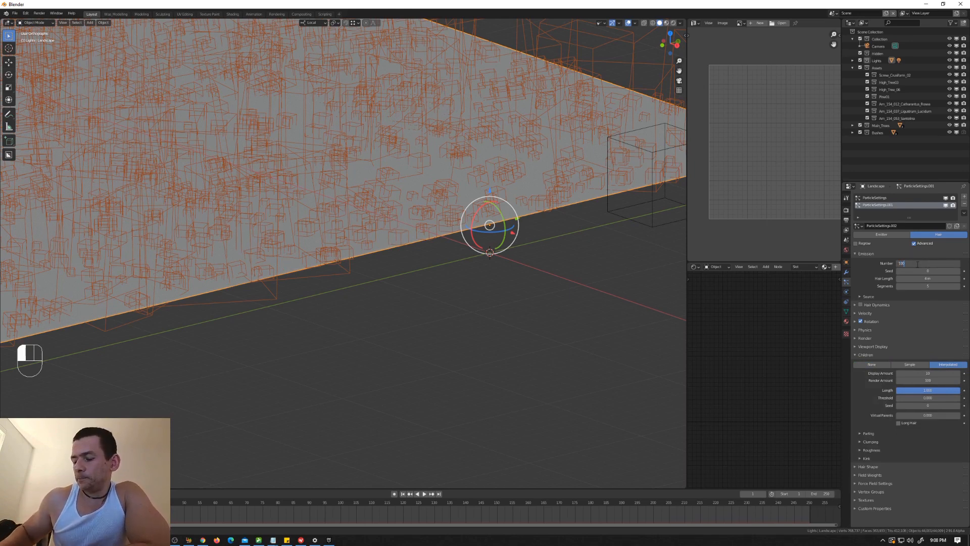
type("0")
key("Return")
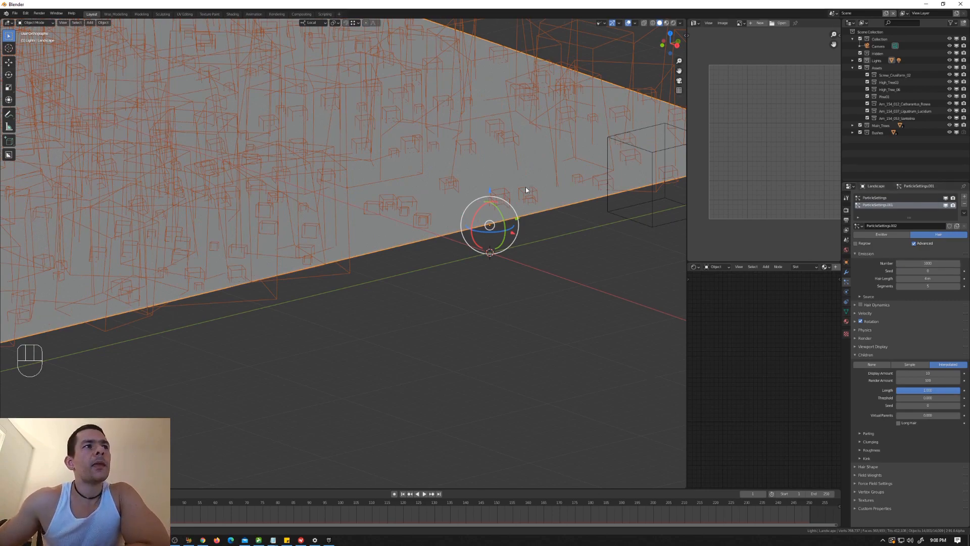
Step: Check the bush distribution over the terrain and render an image from the camera view
middle_click_drag(525, 186, 536, 200)
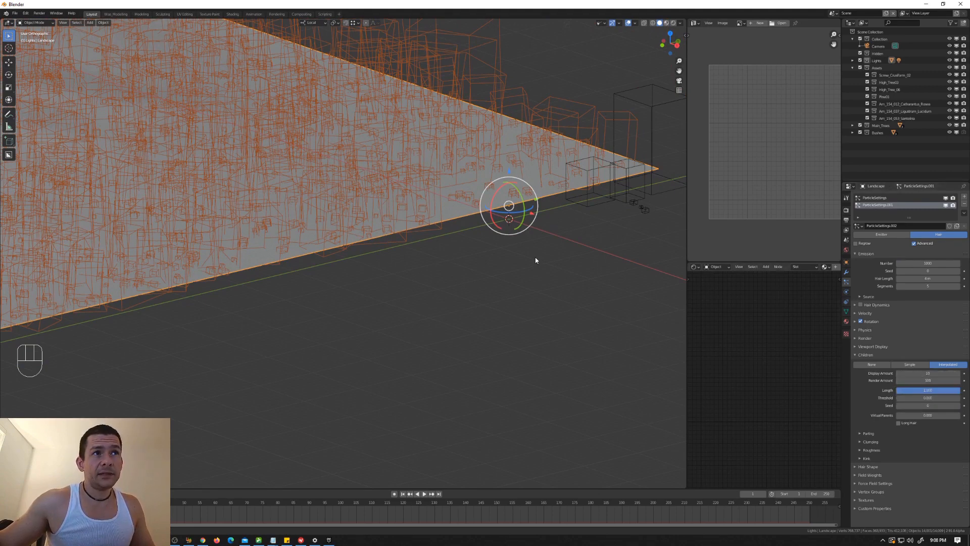
middle_click_drag(536, 260, 535, 260)
key("KP_0")
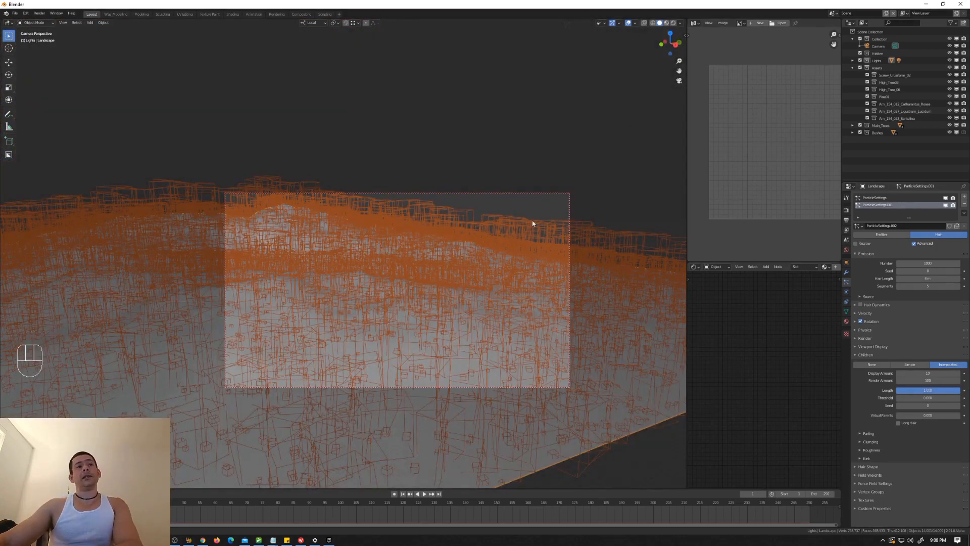
key("F12")
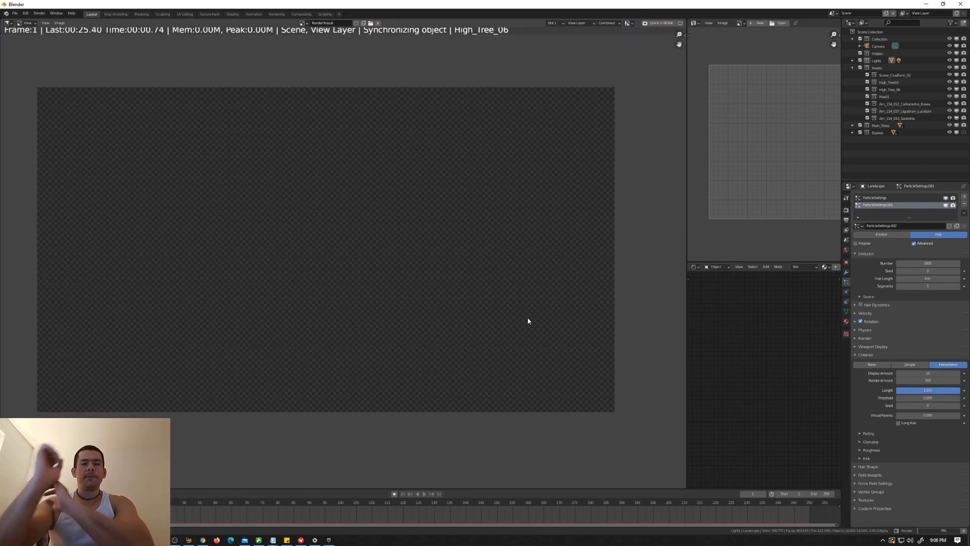
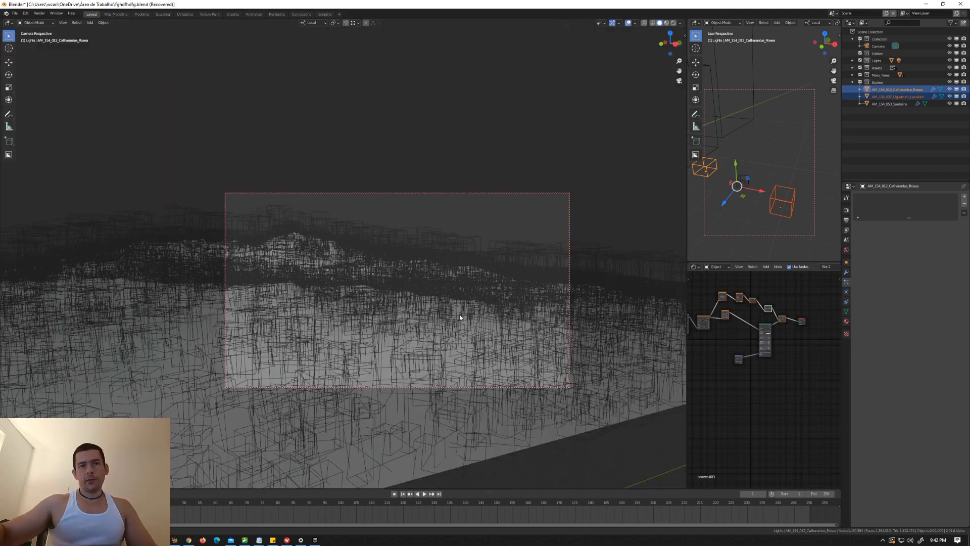
Step: Select the landscape and switch it to Weight Paint mode
key("KP_0")
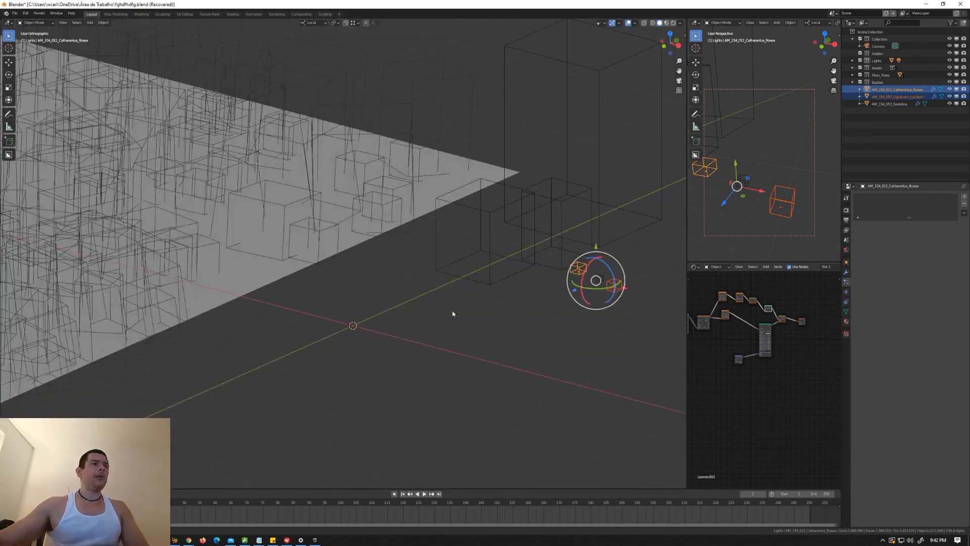
middle_click_drag(453, 314, 447, 271)
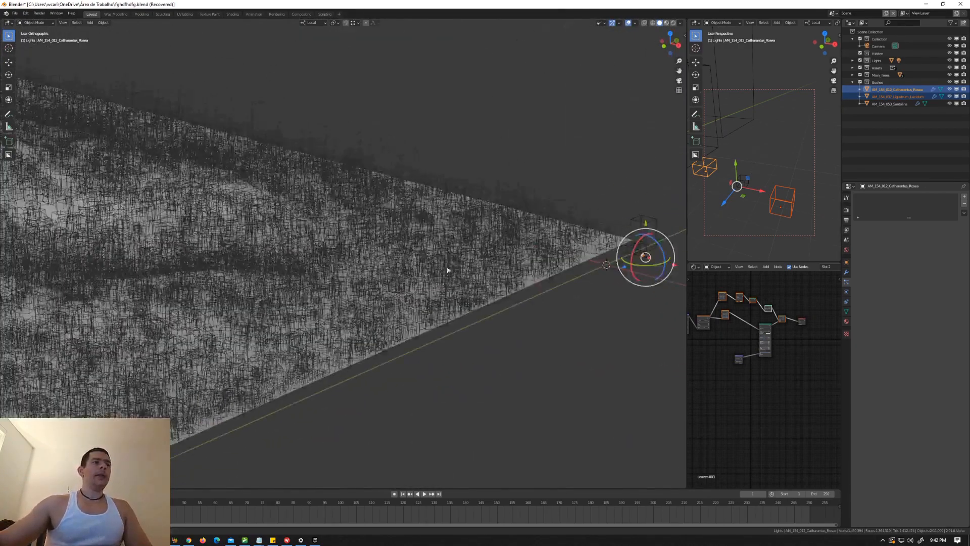
left_click(511, 289)
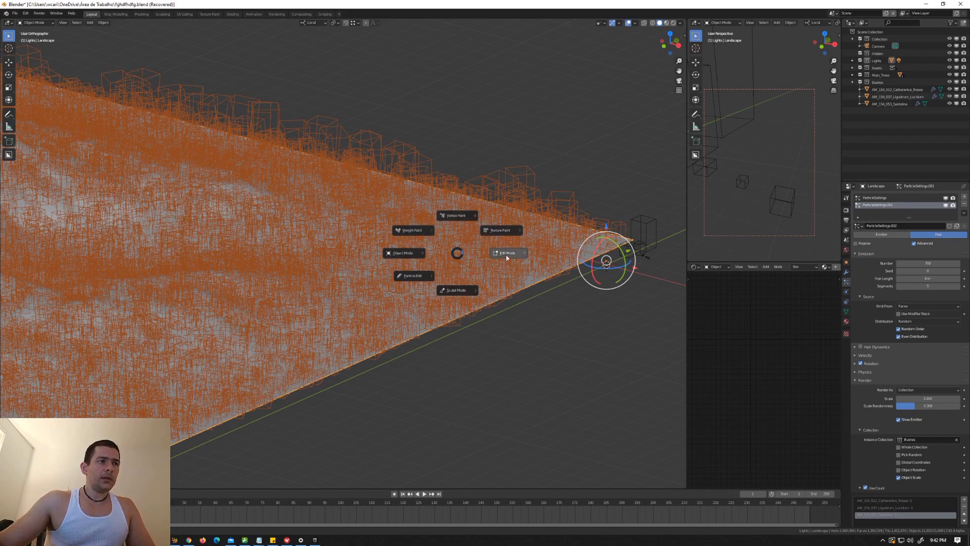
left_click(460, 217)
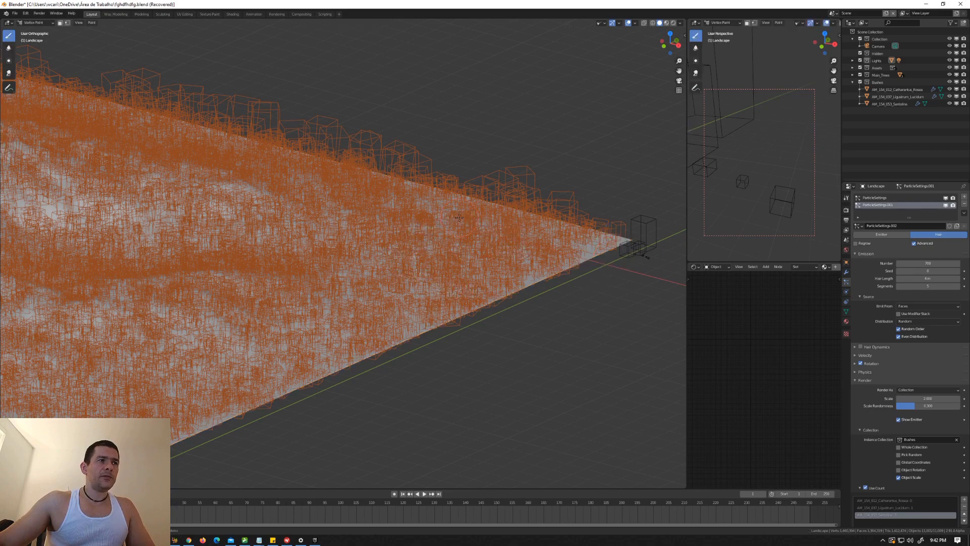
key("ctrl+Tab")
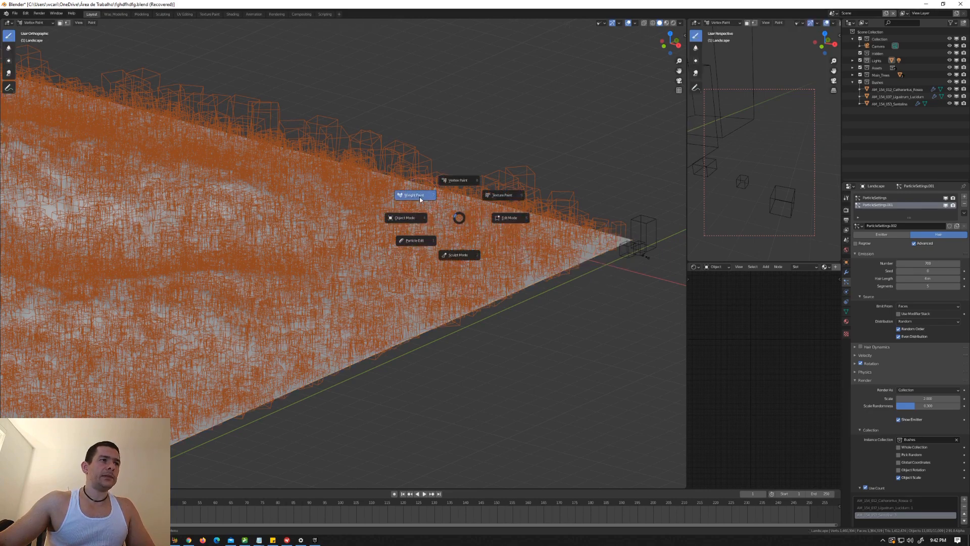
left_click(419, 196)
Step: Hide both of the landscape's particle systems in the viewport so the bare terrain can be painted
scroll(397, 196, "down", 7)
middle_click_drag(396, 196, 412, 243, "shift")
scroll(484, 197, "up", 2)
left_click(946, 198)
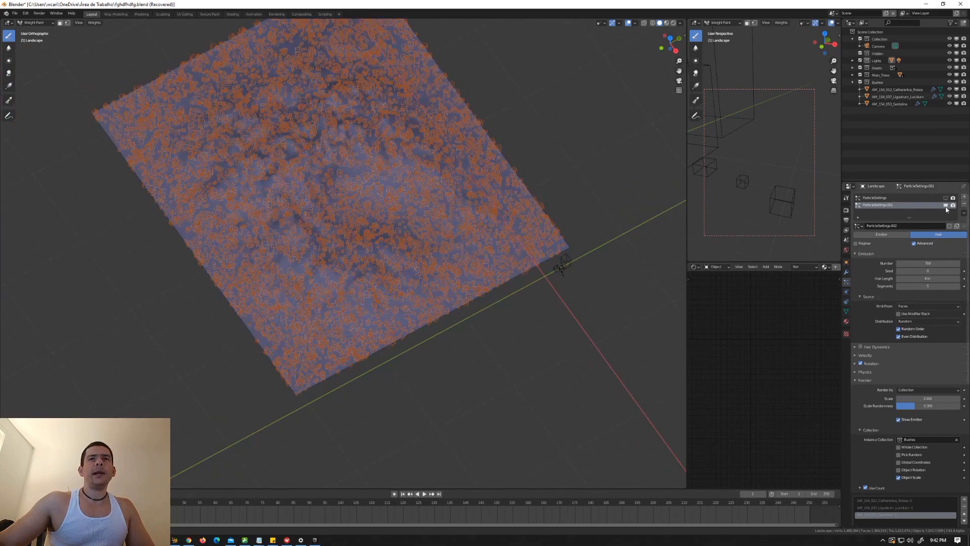
mouse_move(547, 216)
middle_mouse_down()
mouse_move(444, 188)
mouse_move(441, 163)
middle_mouse_up()
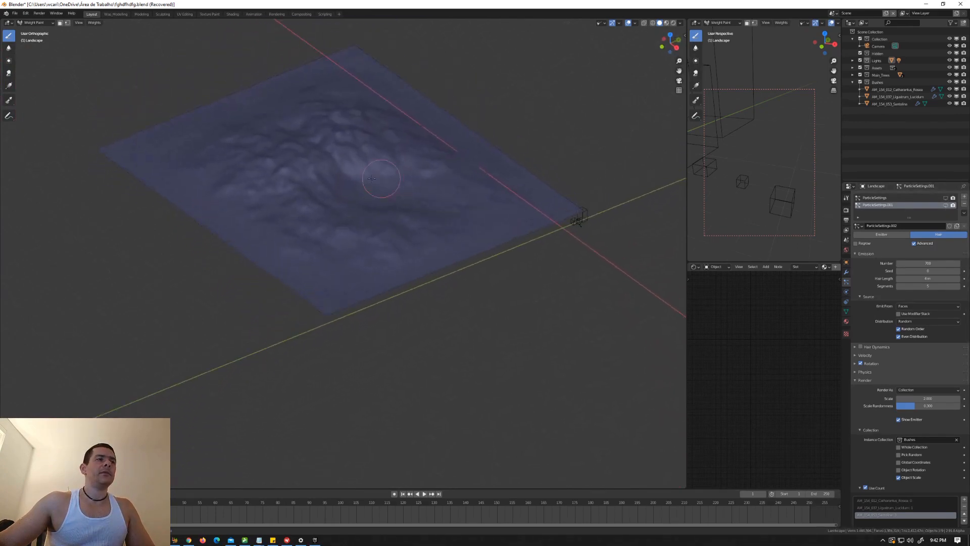
Step: Paint full weight over the landscape's central mountain and its two curved ridges with an enlarged brush
scroll(307, 163, "up", 4)
mouse_move(307, 162)
left_mouse_down()
mouse_move(394, 104)
mouse_move(314, 139)
mouse_move(282, 172)
mouse_move(376, 84)
mouse_move(252, 157)
mouse_move(268, 98)
mouse_move(192, 101)
mouse_move(174, 116)
mouse_move(242, 146)
mouse_move(283, 66)
mouse_move(399, 50)
mouse_move(504, 136)
mouse_move(475, 76)
mouse_move(303, 31)
mouse_move(278, 34)
mouse_move(444, 47)
mouse_move(530, 98)
mouse_move(529, 142)
mouse_move(574, 177)
mouse_move(580, 156)
left_mouse_up()
key("bracketright")
key("bracketright")
key("bracketright")
key("bracketright")
key("bracketright")
key("bracketright")
key("bracketright")
mouse_move(369, 187)
left_mouse_down()
mouse_move(354, 202)
mouse_move(293, 214)
mouse_move(262, 263)
mouse_move(217, 232)
mouse_move(399, 303)
mouse_move(548, 281)
mouse_move(471, 309)
mouse_move(378, 283)
left_mouse_up()
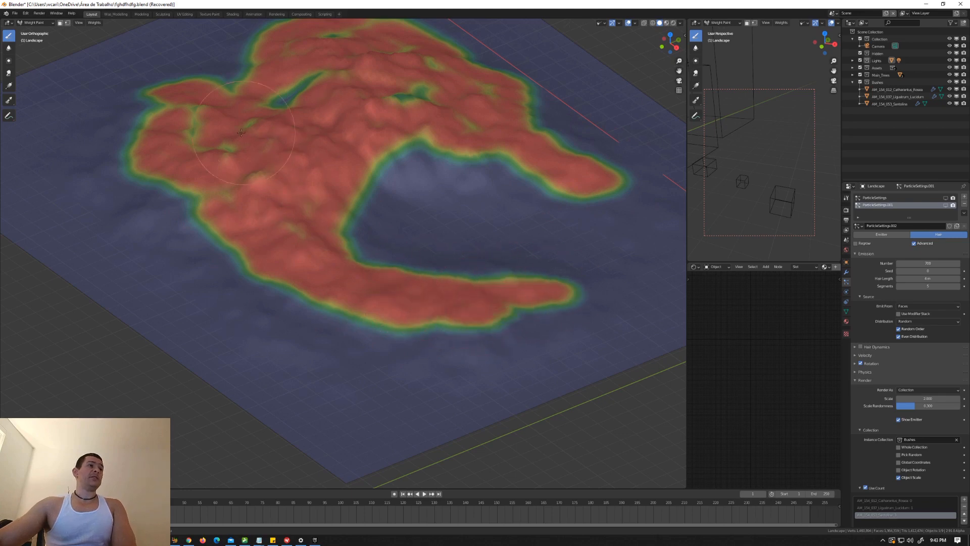
Step: Paint separate round weight patches around the mountain, between the two ridges and along the terrain's outer edges
left_click_drag(132, 99, 144, 86)
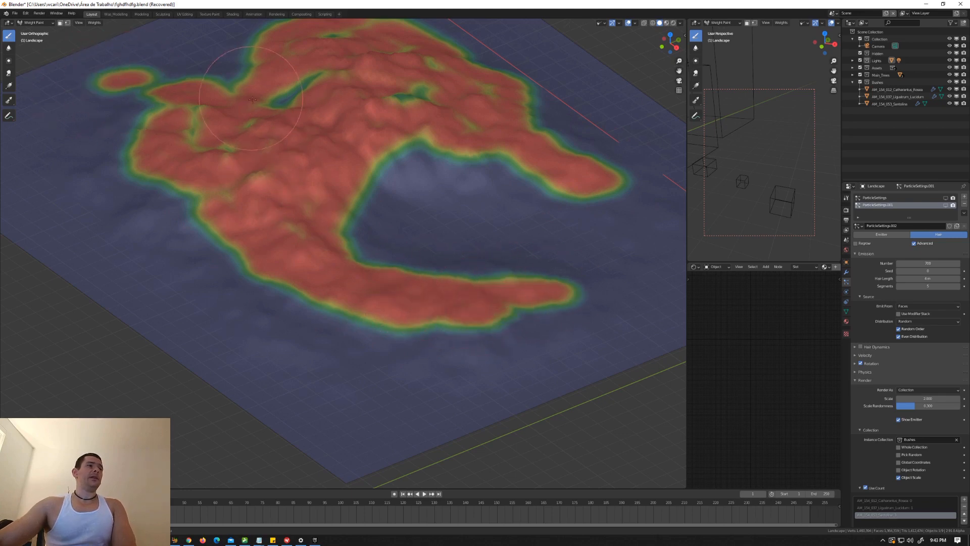
scroll(365, 202, "down", 2)
left_click(432, 209)
left_click(485, 210)
left_click(580, 222)
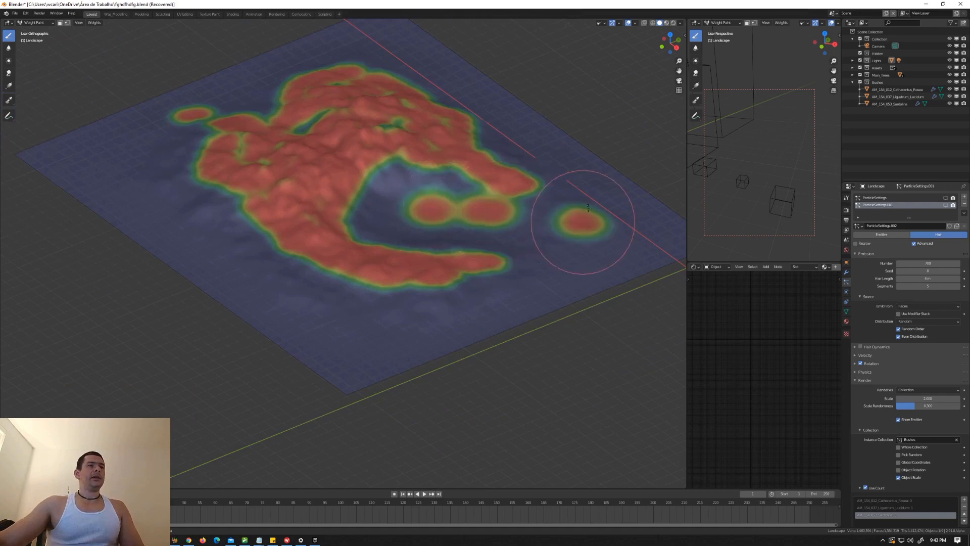
left_click(519, 136)
left_click(447, 70)
left_click(392, 45)
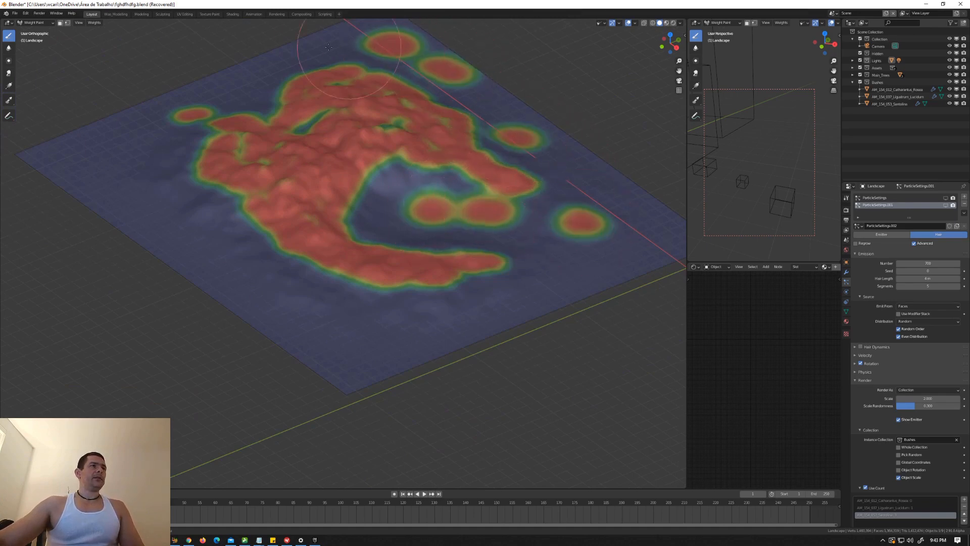
left_click(305, 50)
left_click(245, 81)
left_click_drag(136, 147, 107, 170)
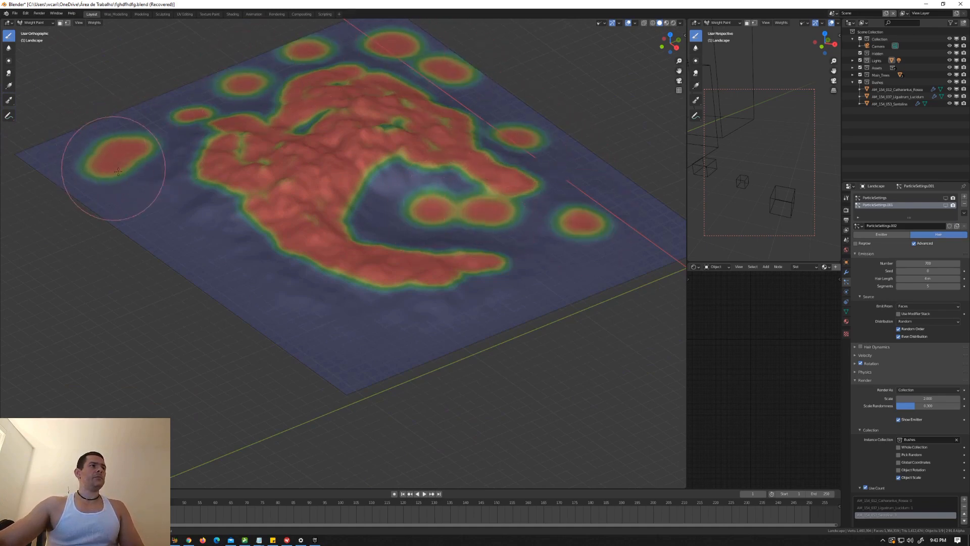
left_click(165, 215)
left_click(216, 240)
left_click(345, 303)
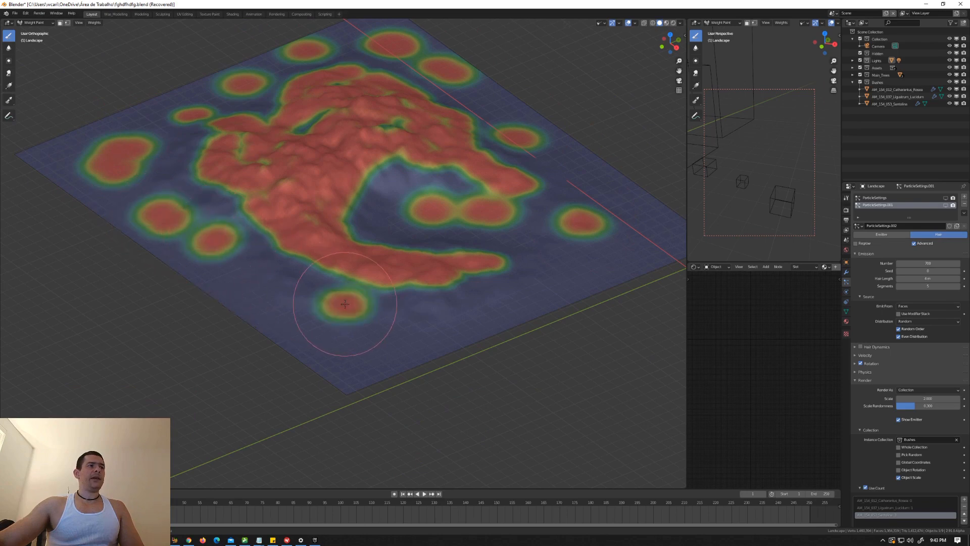
left_click(430, 313)
mouse_move(496, 286)
middle_mouse_down()
mouse_move(475, 302)
mouse_move(501, 279)
middle_mouse_up()
Step: Fill the remaining gaps with smaller weight patches near the front edge, inside the valley and along the camera-side flank
scroll(411, 299, "up", 3)
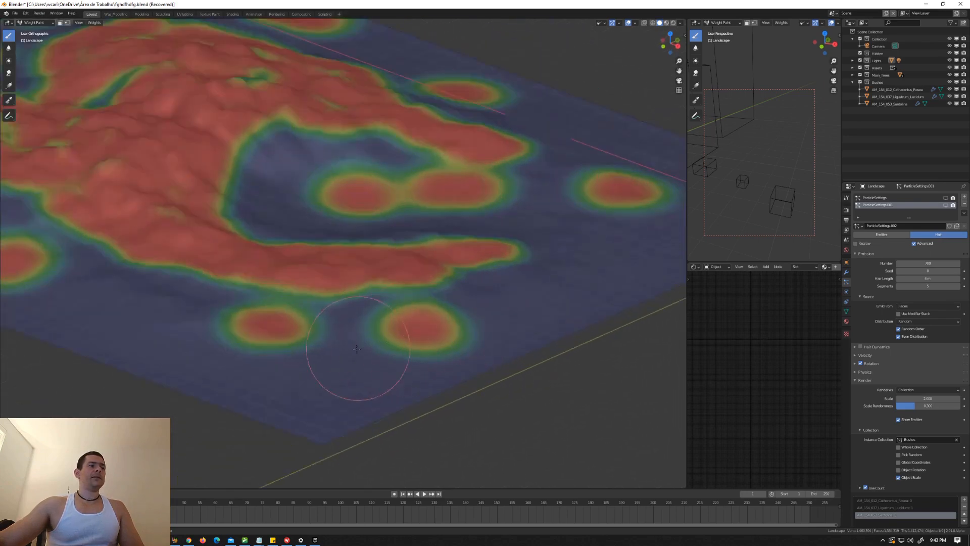
left_click(350, 351)
left_click(185, 330)
mouse_move(119, 324)
left_mouse_down()
mouse_move(134, 305)
mouse_move(174, 293)
left_mouse_up()
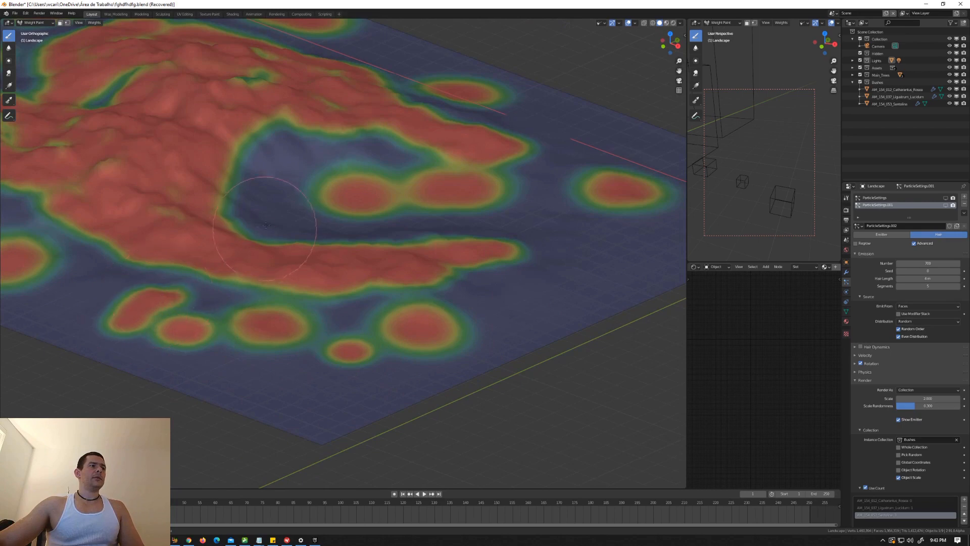
left_click(270, 216)
left_click(295, 155)
left_click(294, 162)
middle_click_drag(295, 165, 313, 172, "shift")
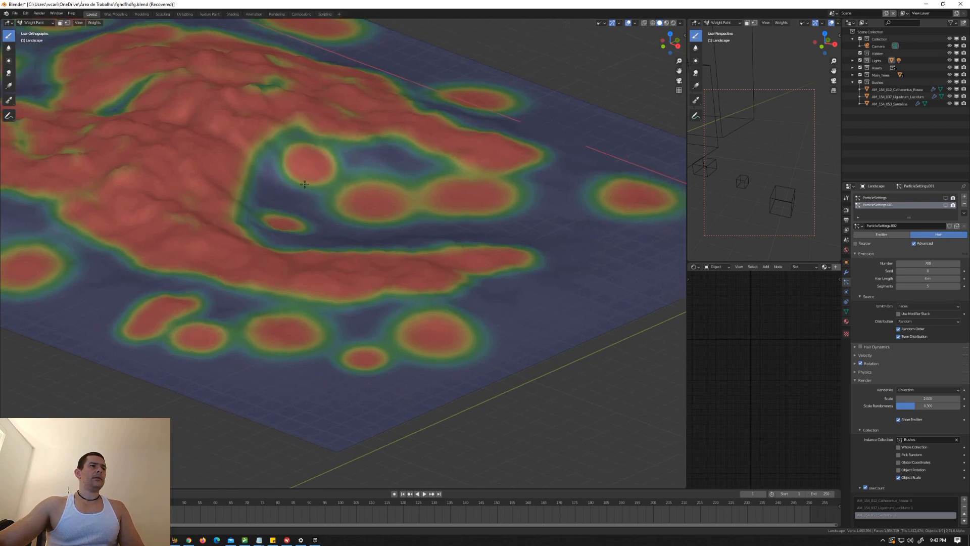
left_click_drag(591, 283, 647, 264)
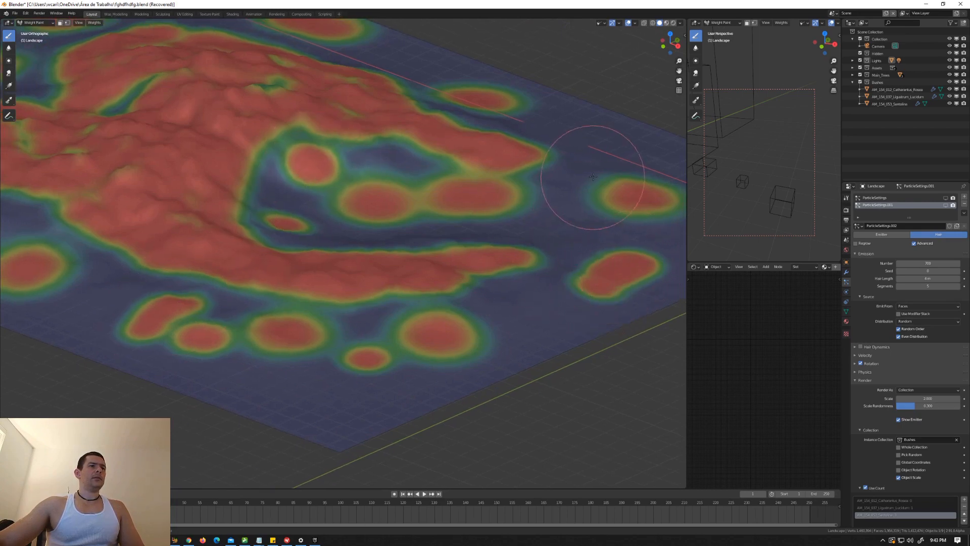
left_click(614, 163)
left_click(582, 120)
left_click(427, 61)
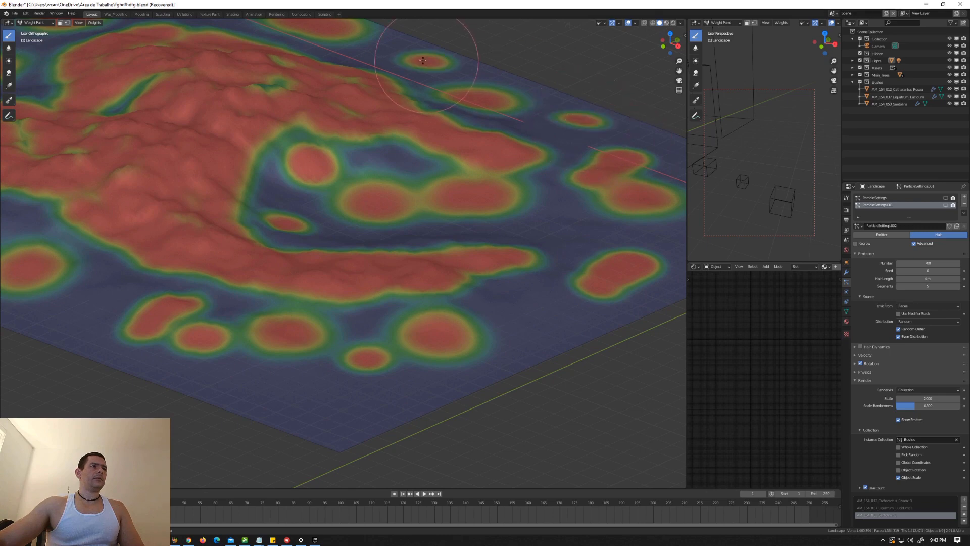
Step: Distort the outlines of the ridges, valley patches and outer patches with the Smear tool, and soften the weight edges with the Blur tool
scroll(342, 148, "down", 8)
middle_click_drag(584, 210, 574, 242)
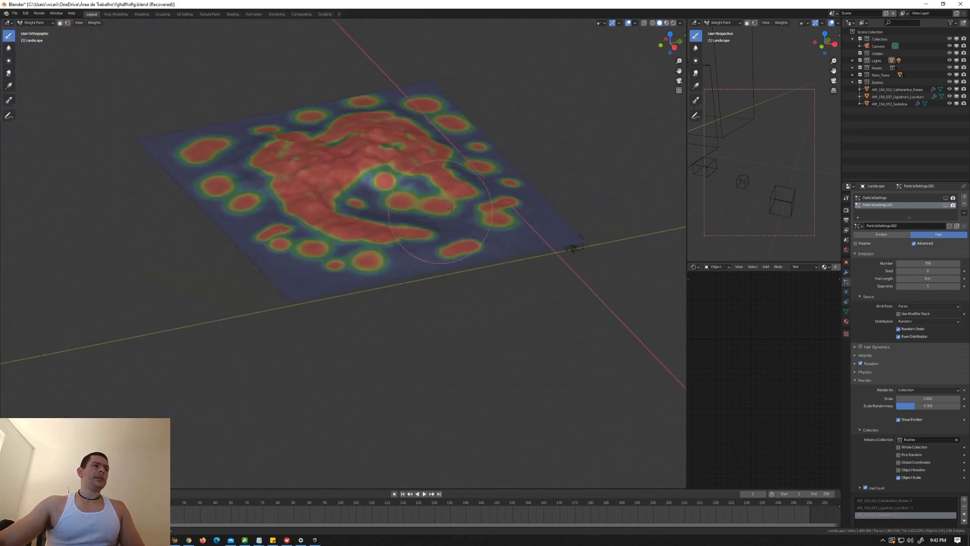
key("shift+space")
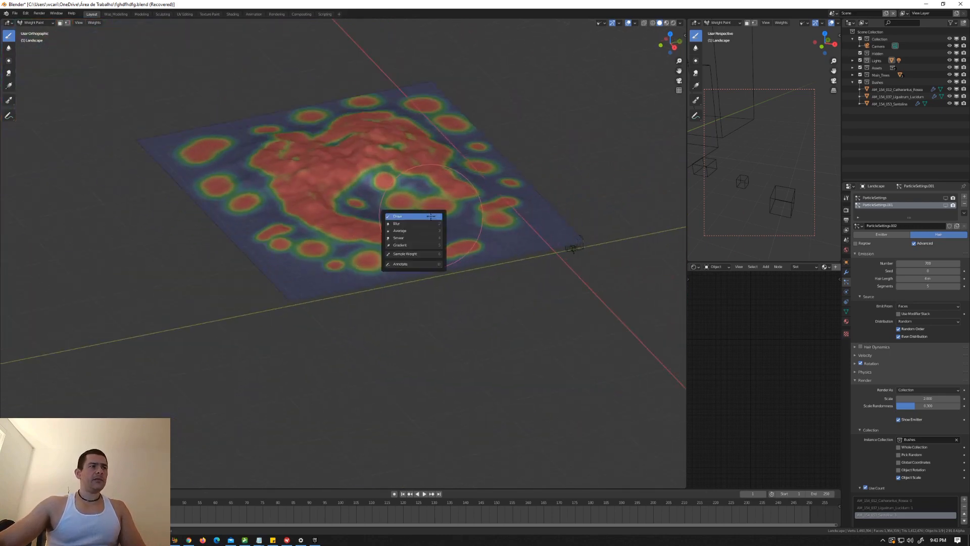
left_click(410, 238)
scroll(354, 212, "up", 5)
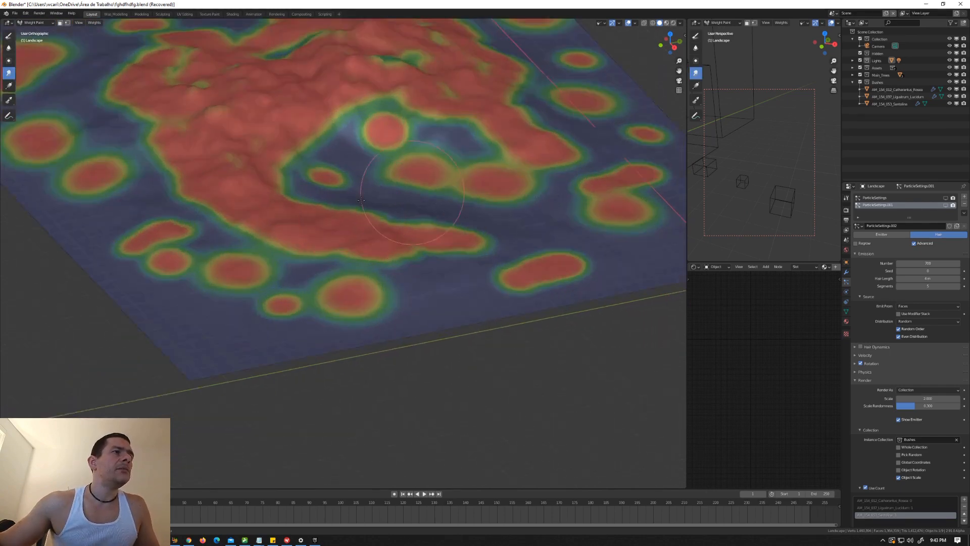
left_click_drag(296, 204, 228, 243)
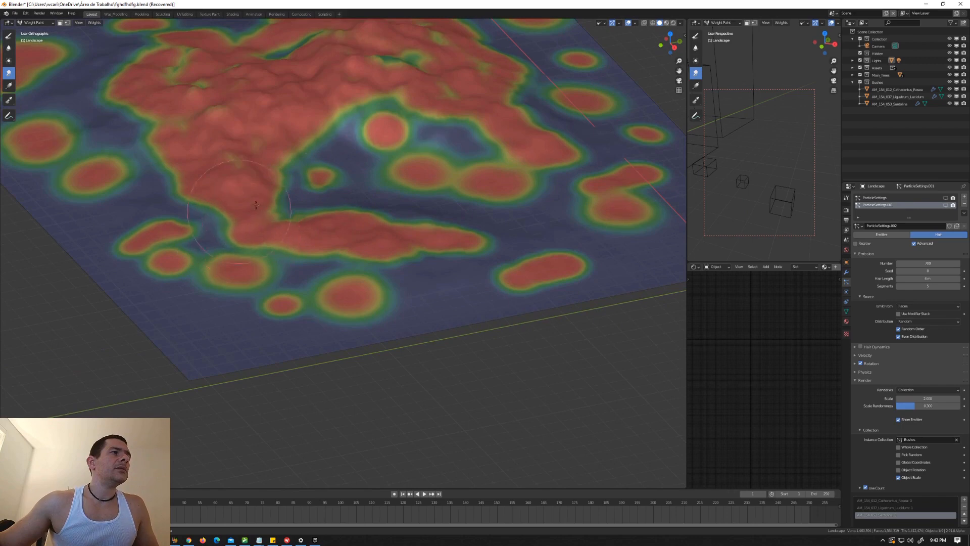
mouse_move(256, 205)
left_mouse_down()
mouse_move(187, 190)
mouse_move(180, 154)
mouse_move(361, 119)
mouse_move(279, 115)
mouse_move(434, 109)
mouse_move(565, 161)
mouse_move(535, 127)
left_mouse_up()
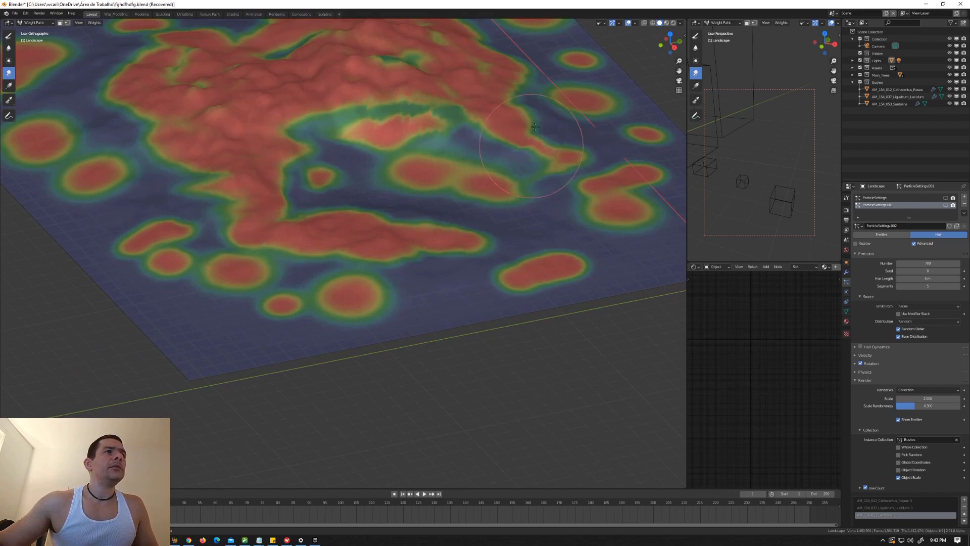
middle_click_drag(485, 117, 409, 133)
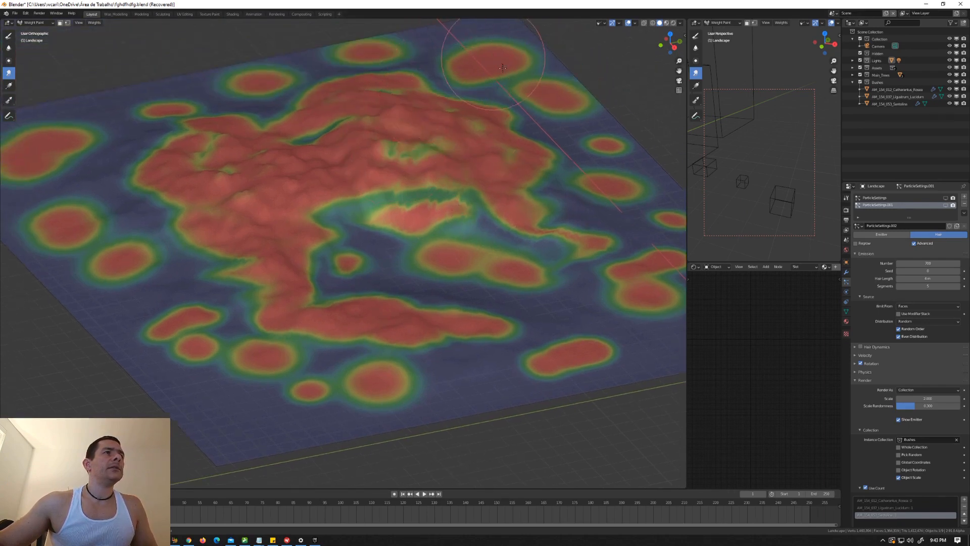
mouse_move(502, 68)
left_mouse_down()
mouse_move(566, 98)
mouse_move(634, 167)
mouse_move(625, 188)
mouse_move(602, 165)
mouse_move(634, 169)
mouse_move(639, 220)
mouse_move(627, 271)
left_mouse_up()
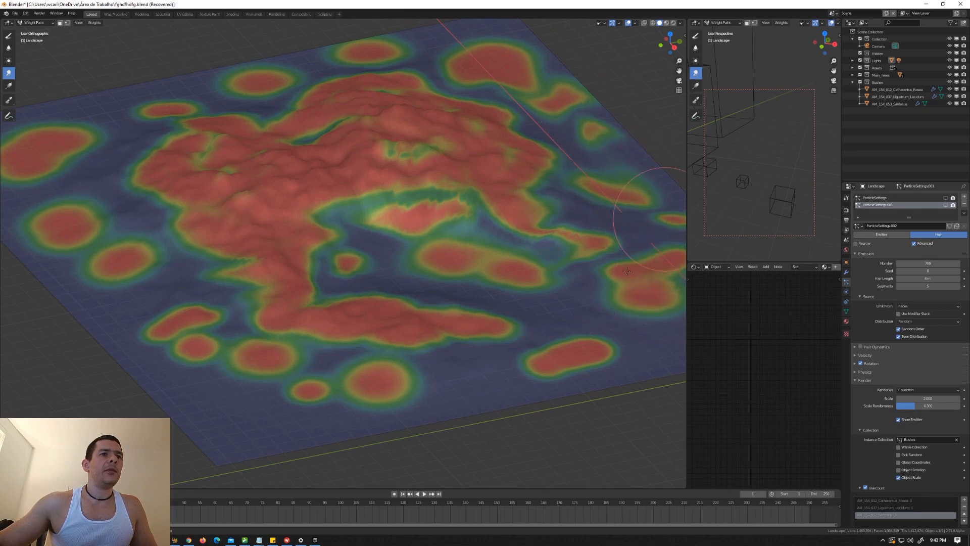
key("shift+space")
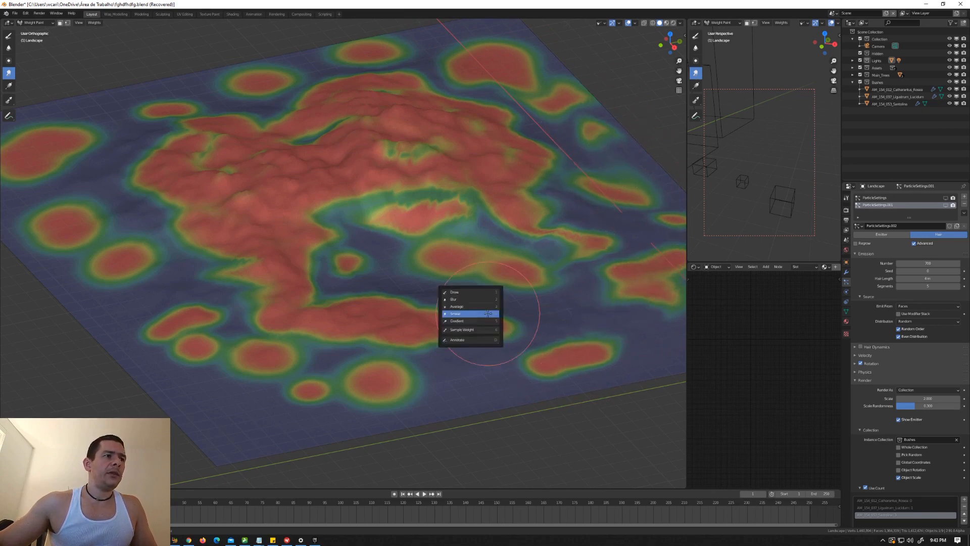
left_click(482, 299)
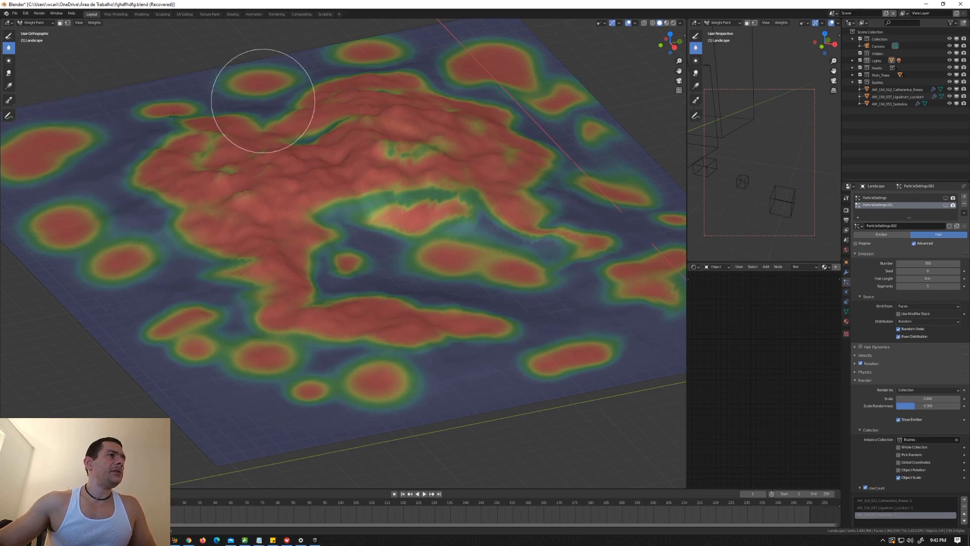
Step: Examine the painted weight distribution over the whole terrain, up close and from the camera view
scroll(435, 244, "down", 4)
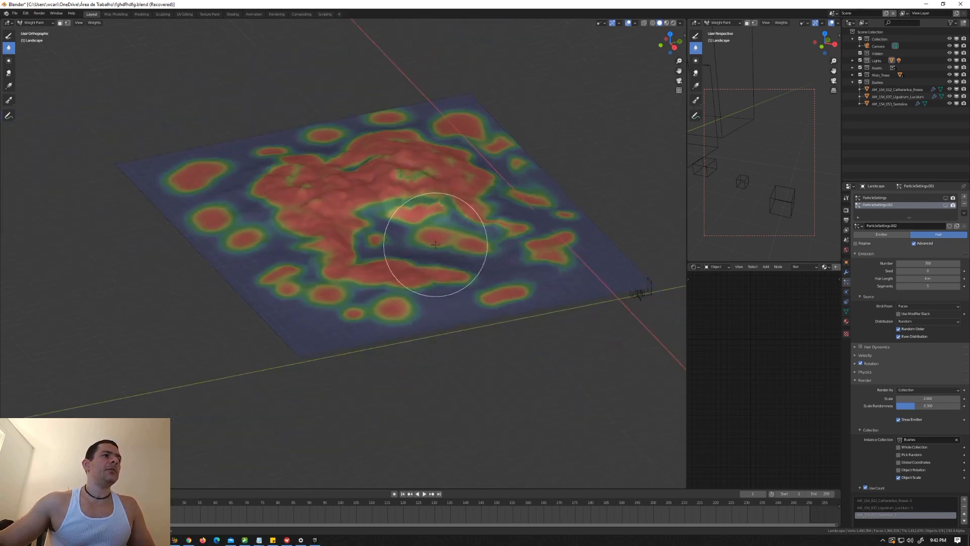
scroll(404, 263, "up", 5)
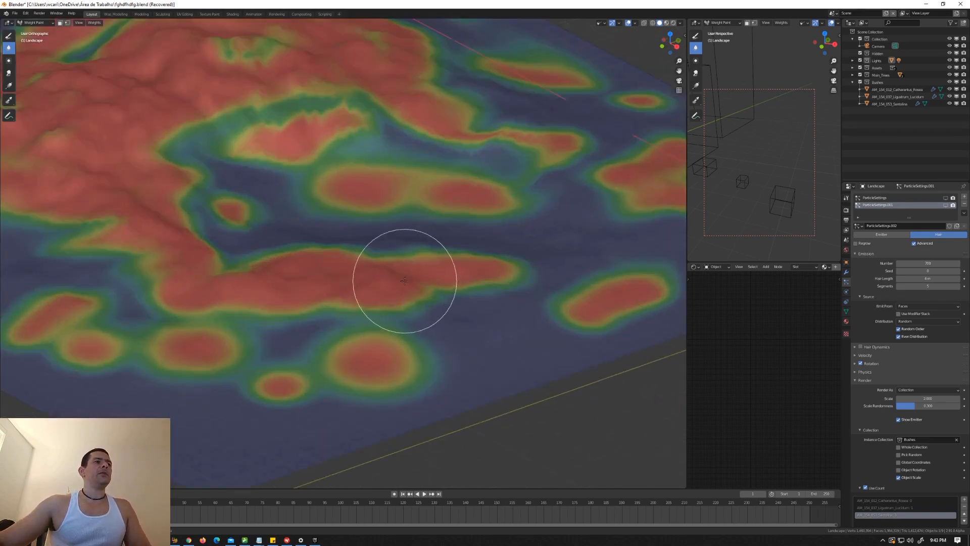
middle_click_drag(405, 283, 412, 266)
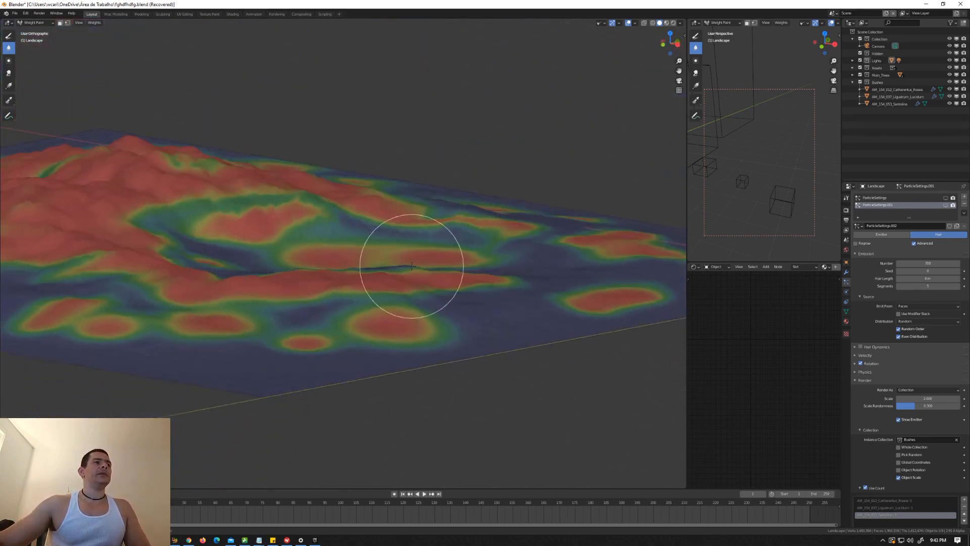
scroll(412, 266, "down", 2)
key("KP_0")
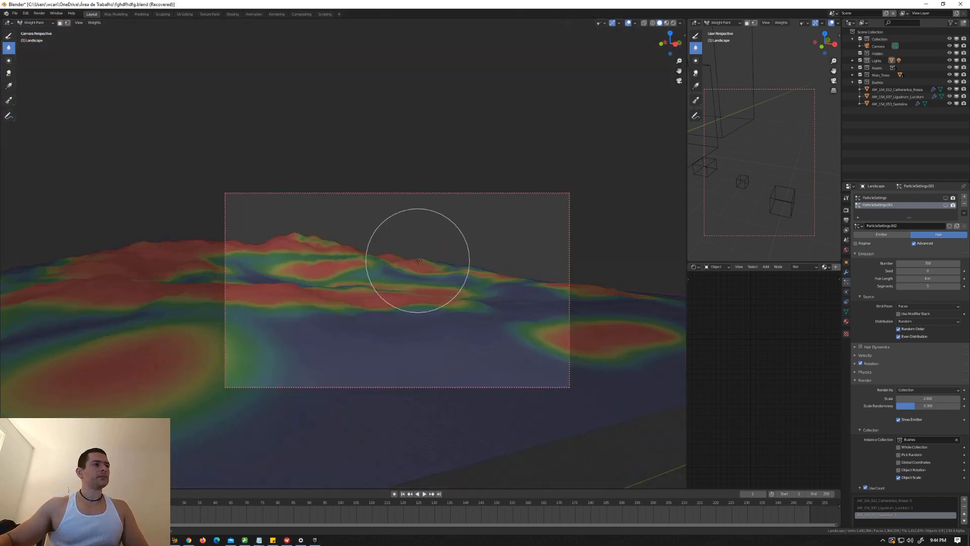
key("KP_0")
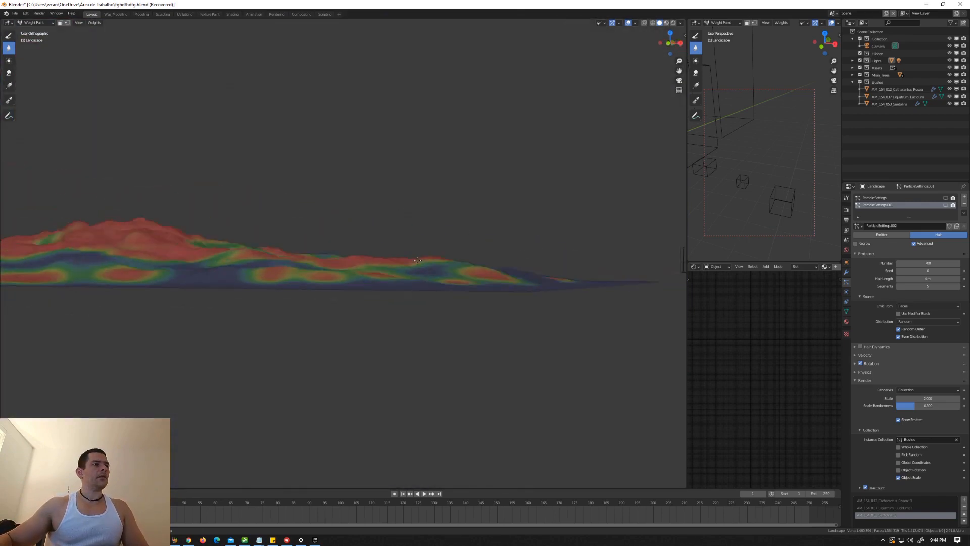
middle_click_drag(472, 234, 427, 270)
scroll(421, 265, "up", 3)
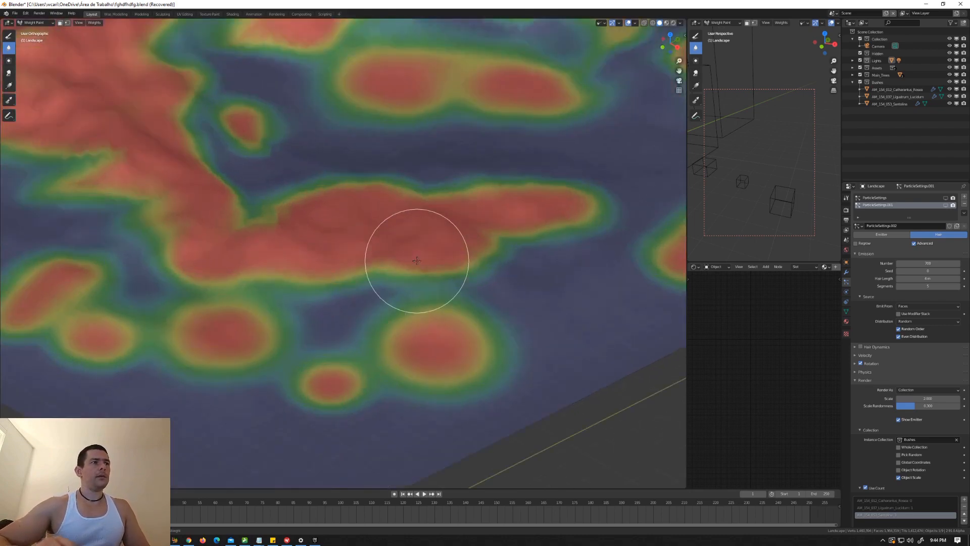
scroll(427, 238, "down", 5)
scroll(422, 202, "up", 1)
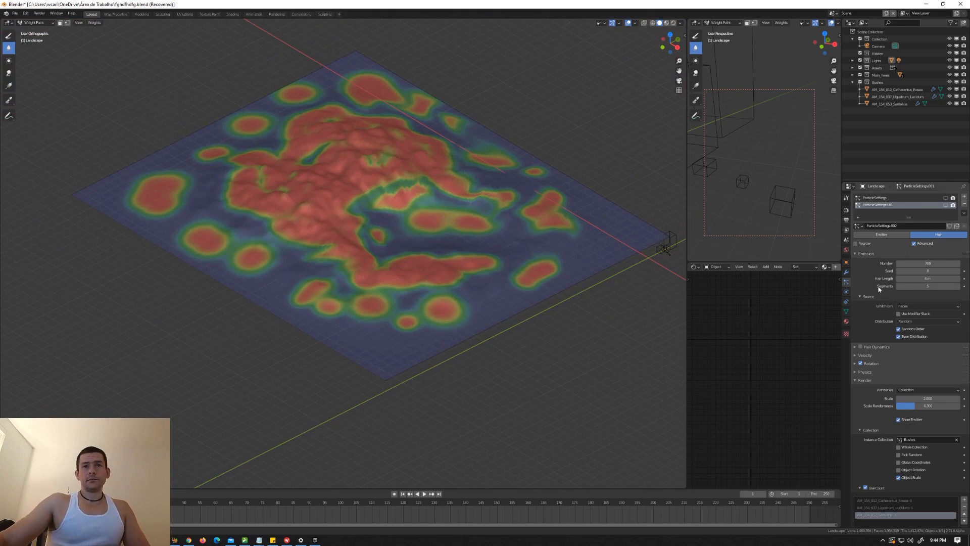
Step: Show the landscape's vertex groups and name the painted weight group Pines
left_click(846, 312)
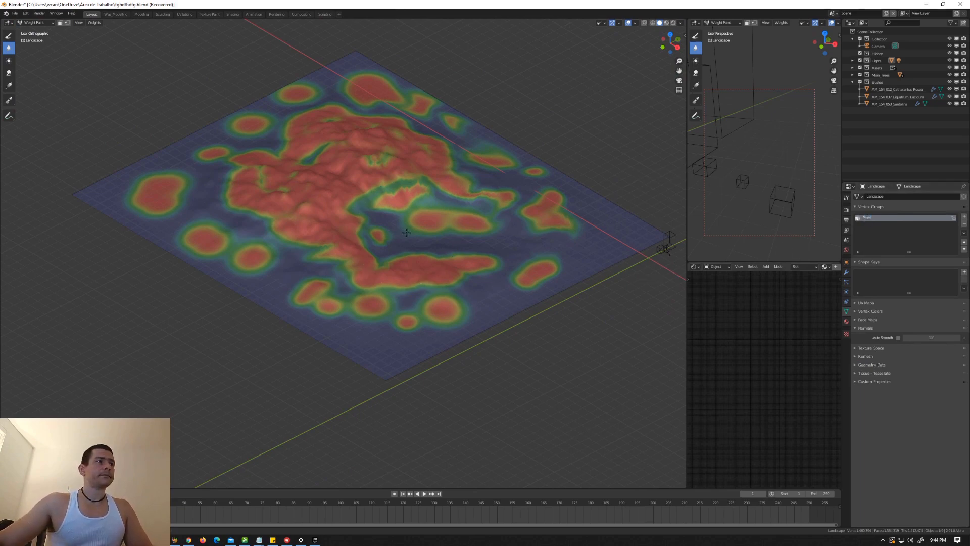
middle_click_drag(412, 241, 401, 228)
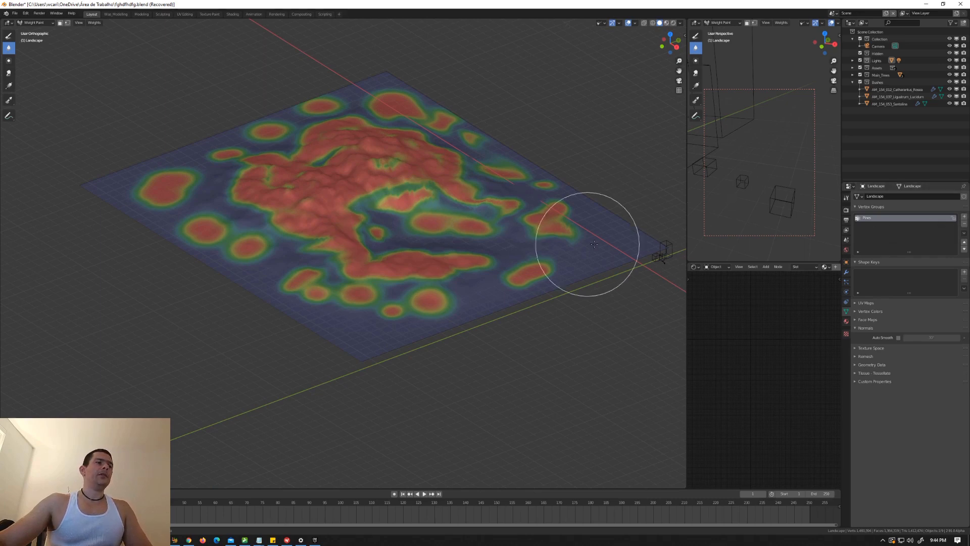
Step: Return the landscape to Object Mode, view it through the camera, and turn on viewport display of both particle systems
middle_click_drag(476, 255, 467, 251)
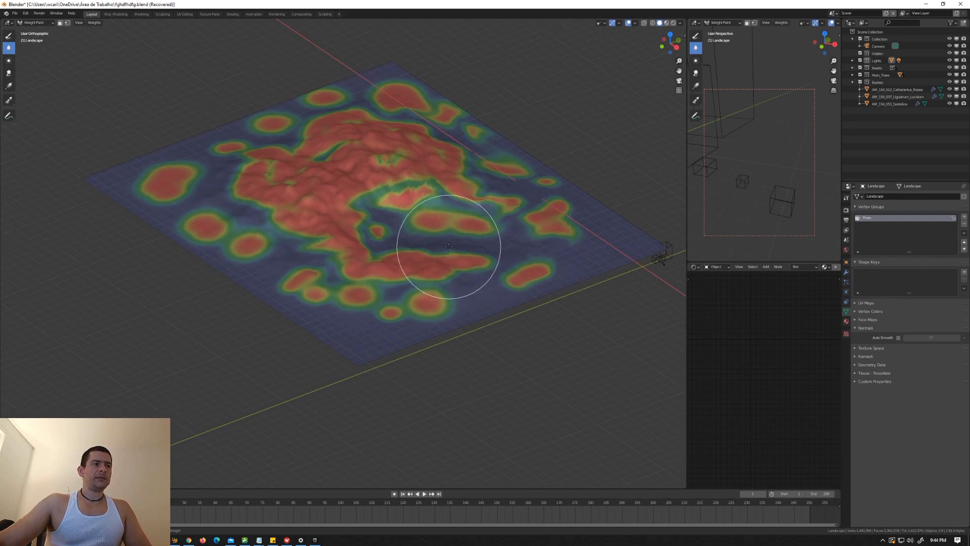
key("ctrl+Tab")
left_click(396, 247)
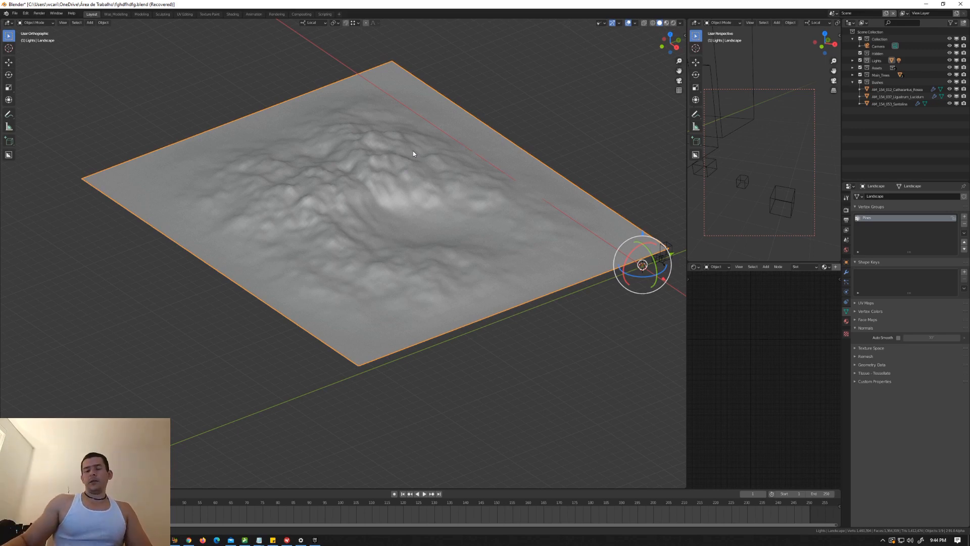
key("KP_0")
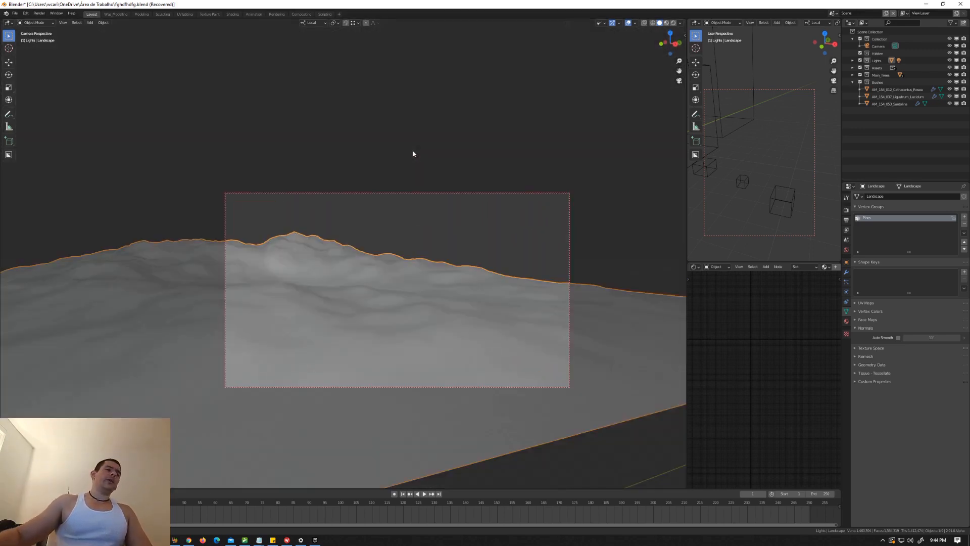
left_click(846, 282)
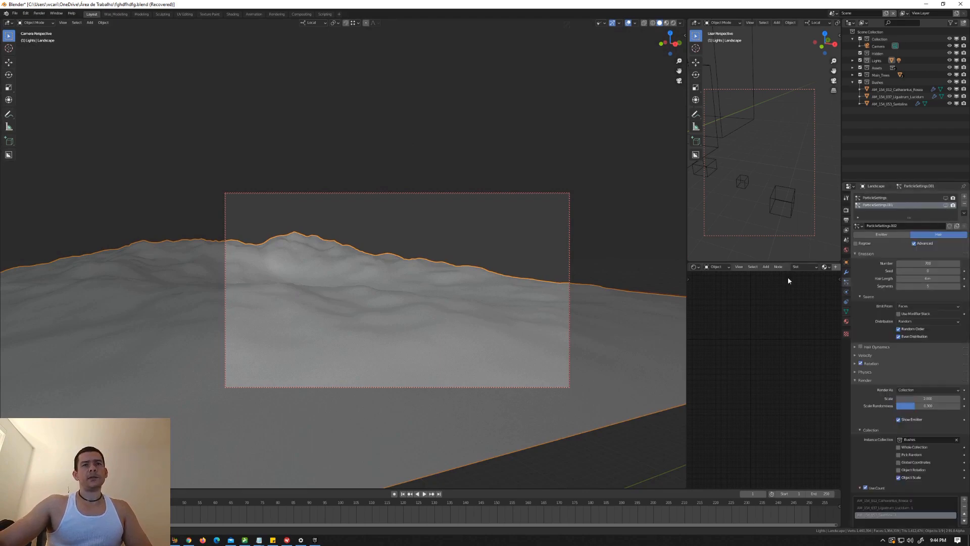
left_click(945, 205)
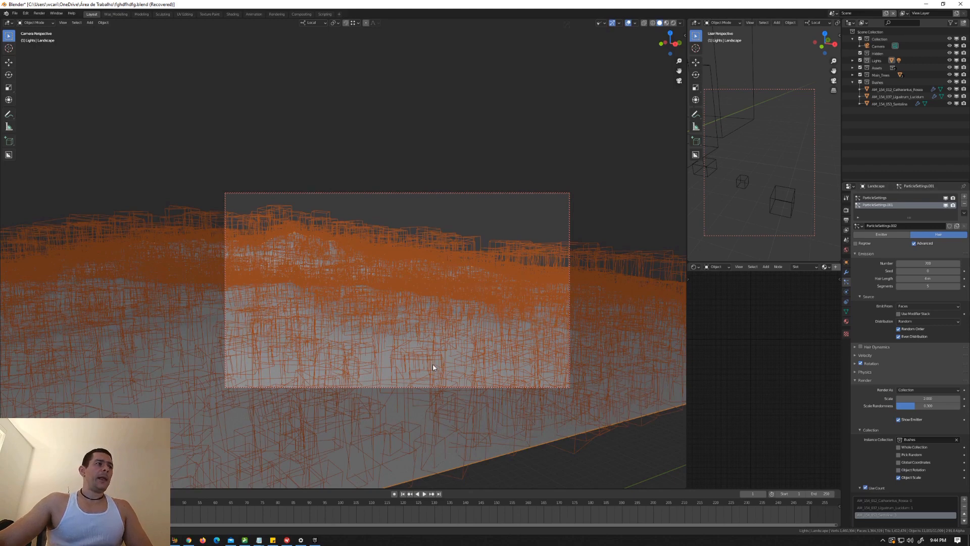
Step: Assign the Pines vertex group to Density and Length of the particle system that scatters the Main_Trees collection
left_click(908, 198)
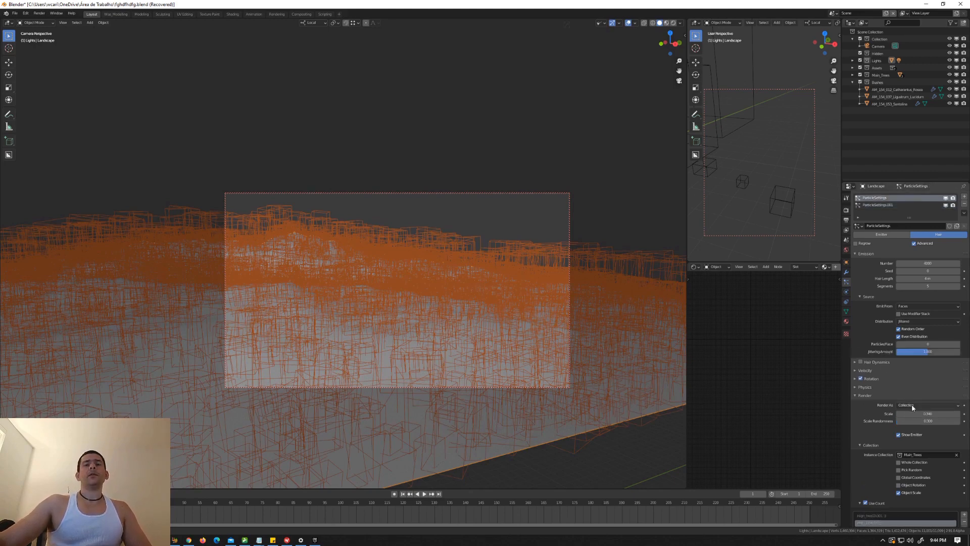
scroll(901, 408, "down", 8)
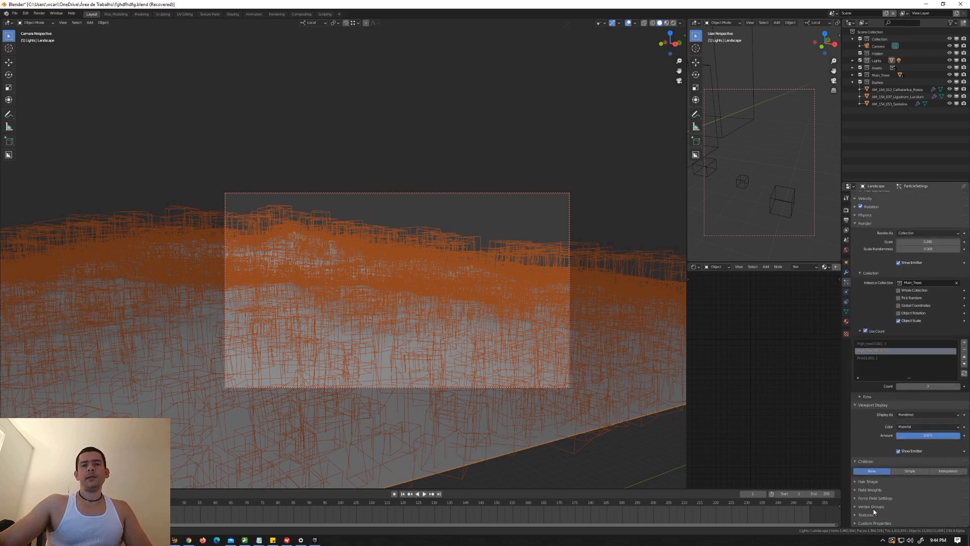
left_click(857, 506)
scroll(889, 500, "down", 3)
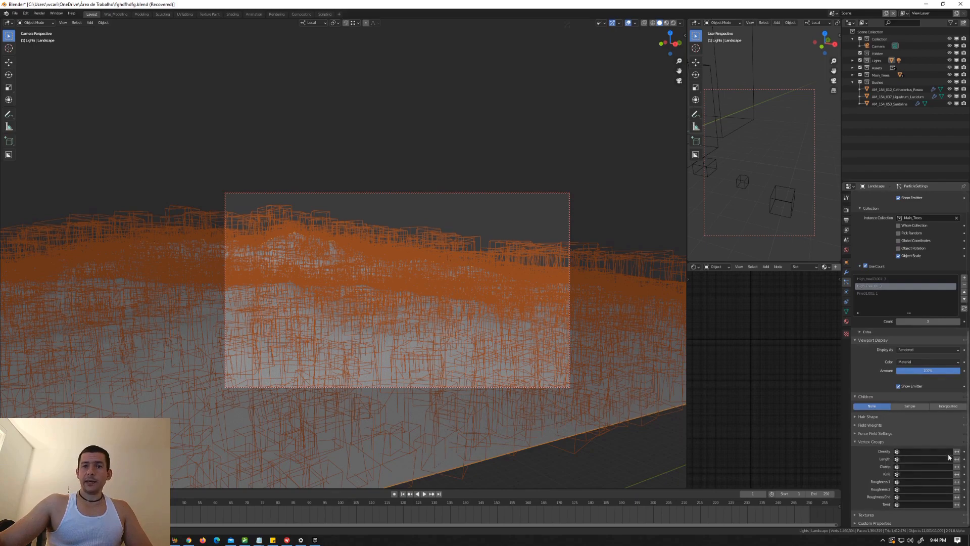
left_click(933, 451)
left_click(905, 458)
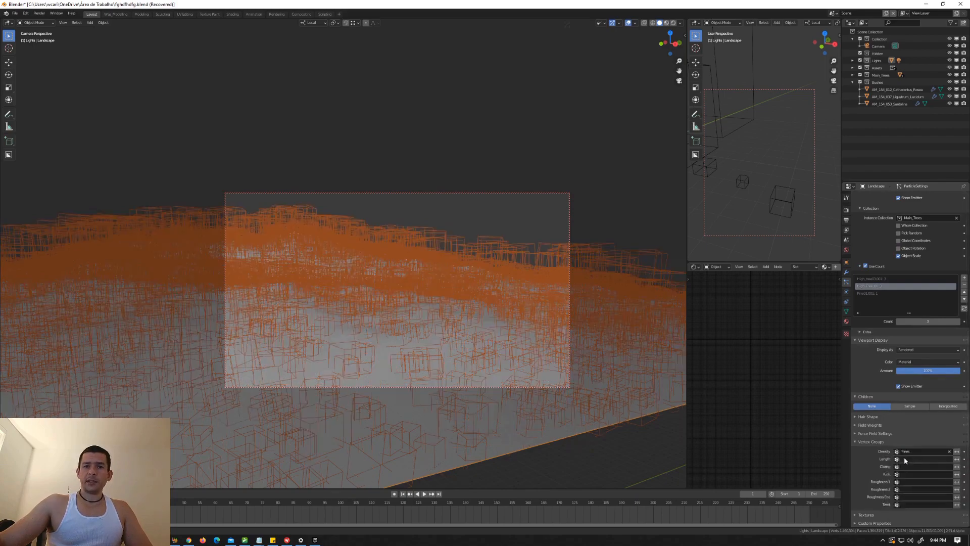
left_click(904, 457)
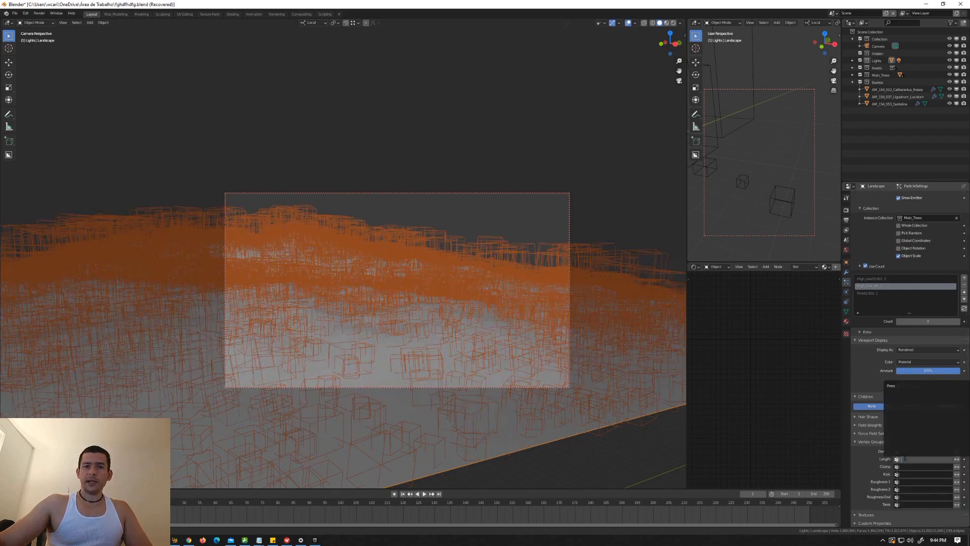
left_click(888, 387)
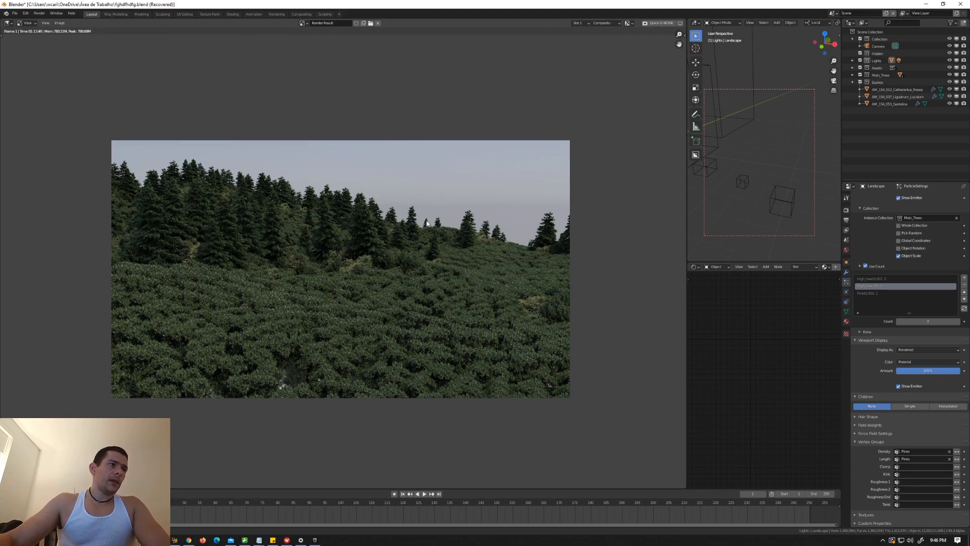
Step: Close the render and duplicate the whole landscape mesh in Edit Mode, placing the copy beside the original along the Y axis with a narrow gap
key("Escape")
key("KP_0")
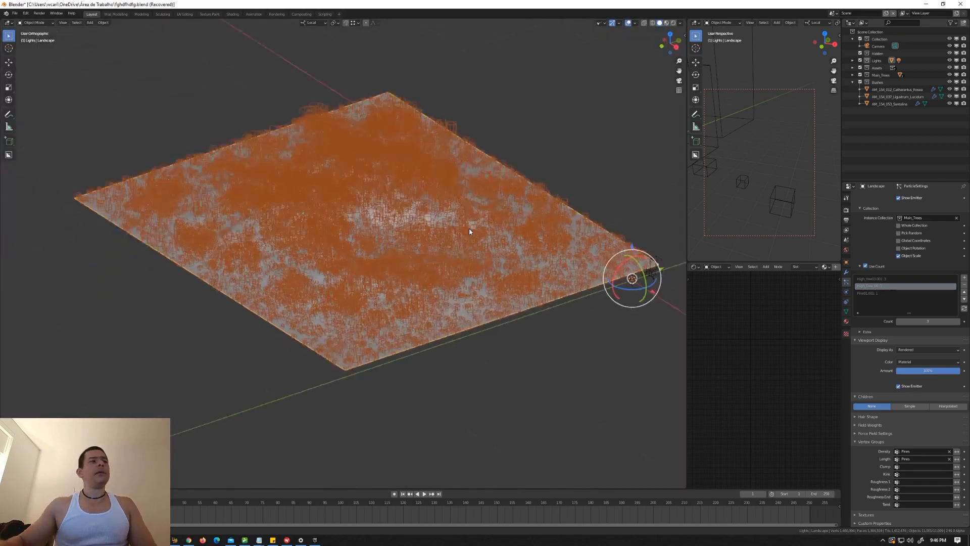
scroll(441, 223, "down", 2)
middle_click_drag(472, 223, 401, 186, "shift")
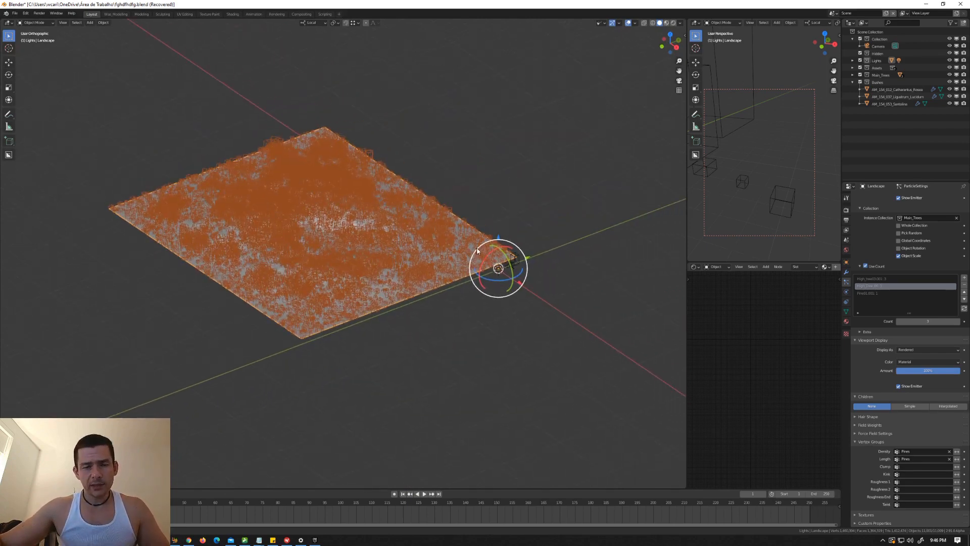
middle_click_drag(462, 248, 456, 227)
scroll(455, 227, "up", 2)
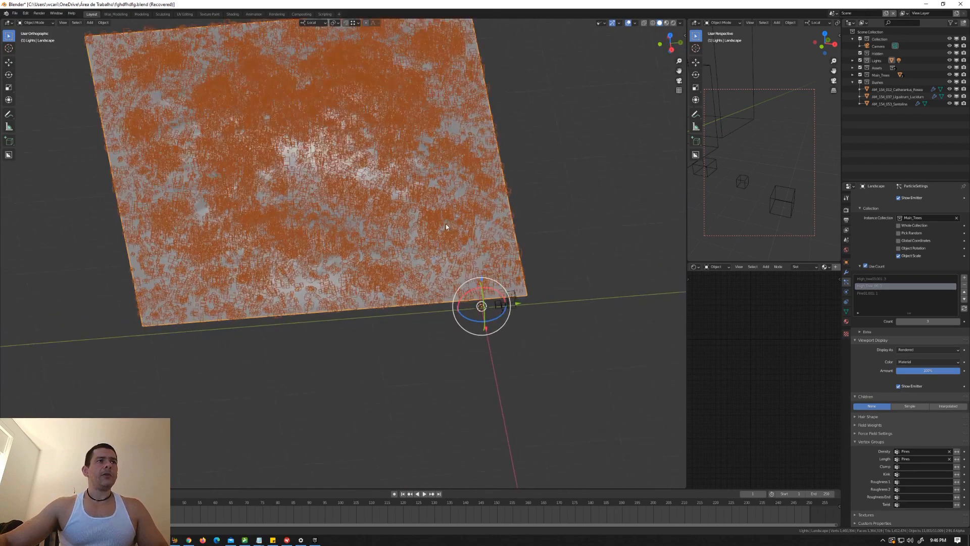
key("Tab")
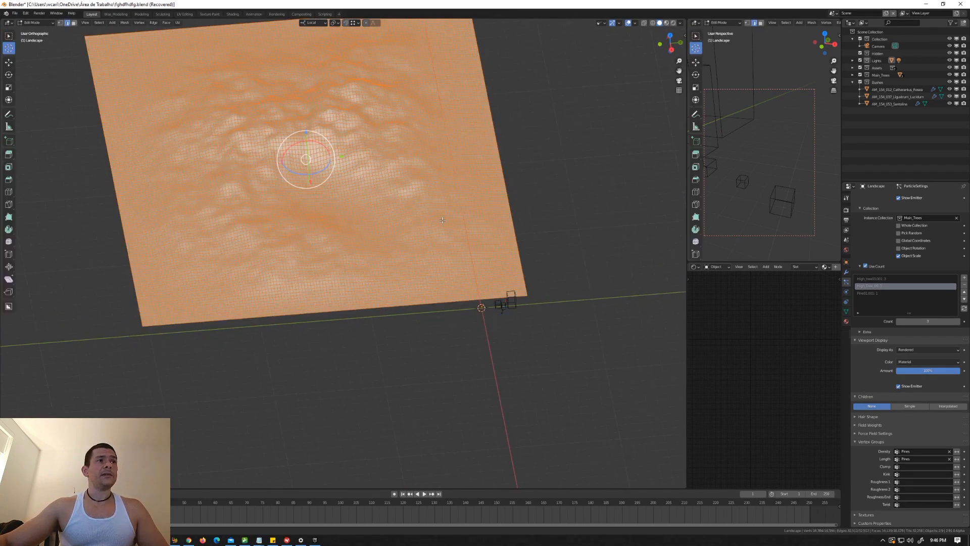
scroll(473, 221, "down", 2)
middle_click_drag(473, 221, 438, 275)
scroll(439, 275, "up", 2)
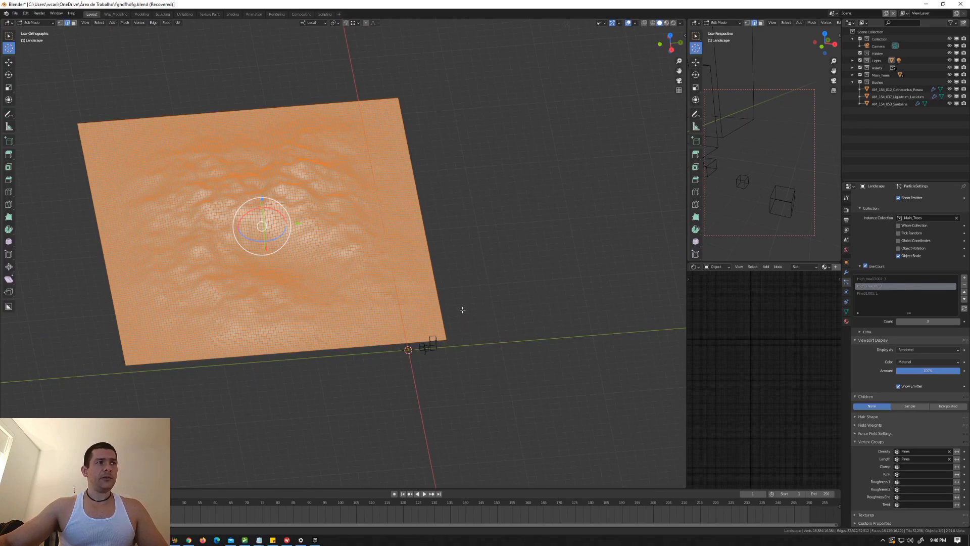
scroll(463, 310, "down", 3)
key("shift+d")
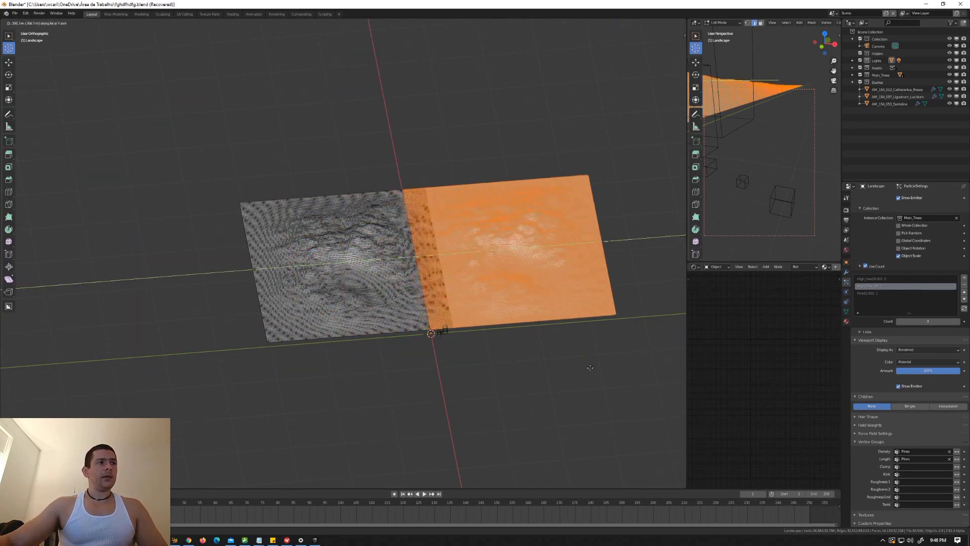
left_click(600, 368)
key("Tab")
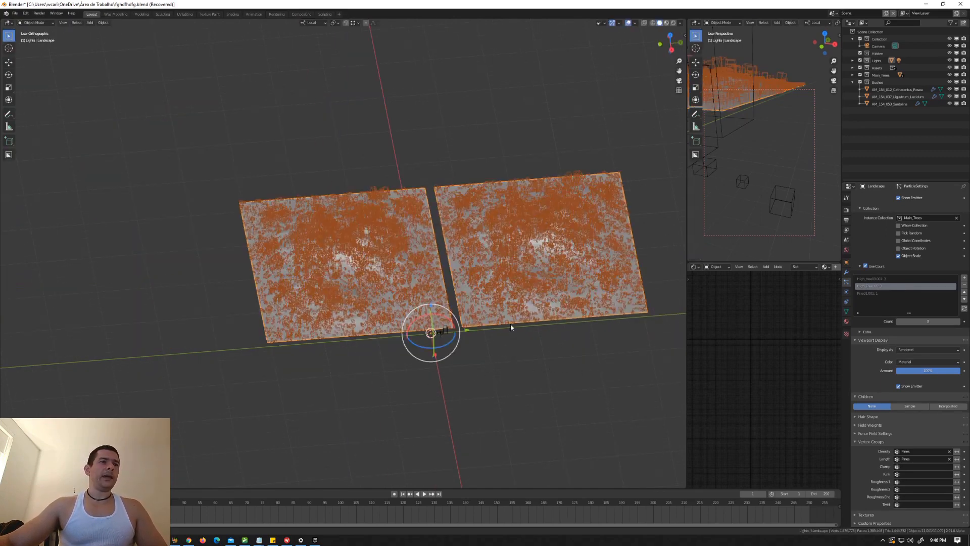
Step: Reframe the camera view so the hills of both landscape pieces and the dip between them are in shot
middle_click_drag(481, 313, 481, 291)
scroll(505, 290, "up", 6)
scroll(368, 282, "up", 5)
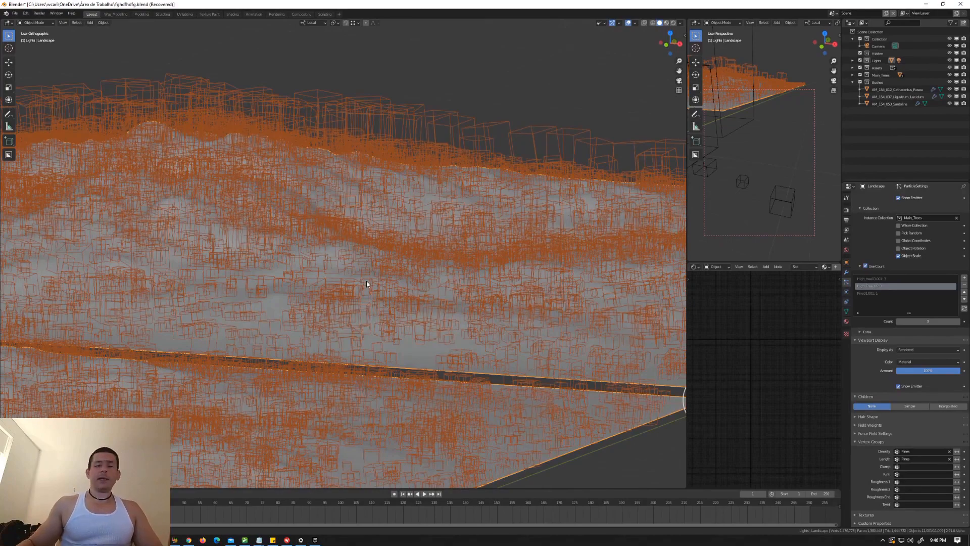
key("KP_5")
key("KP_0")
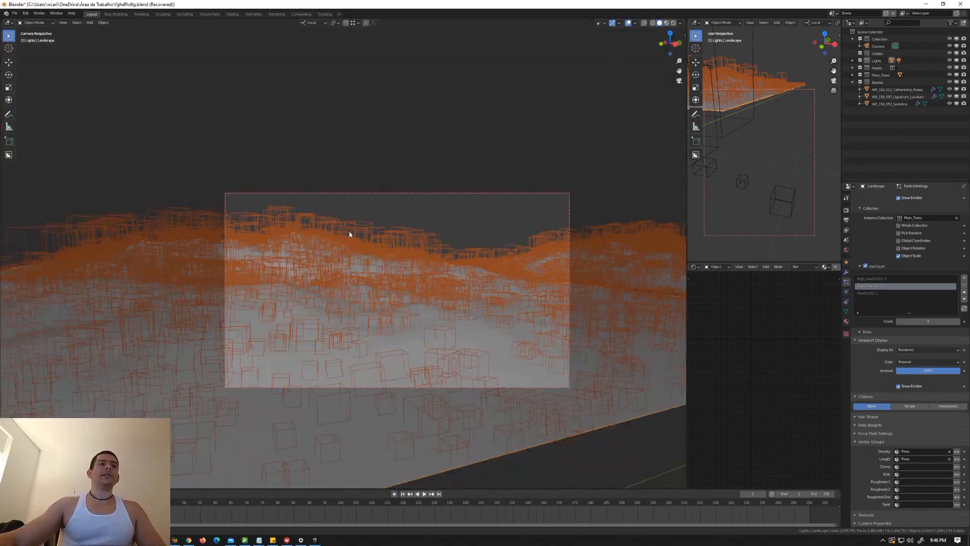
middle_click_drag(439, 287, 461, 298)
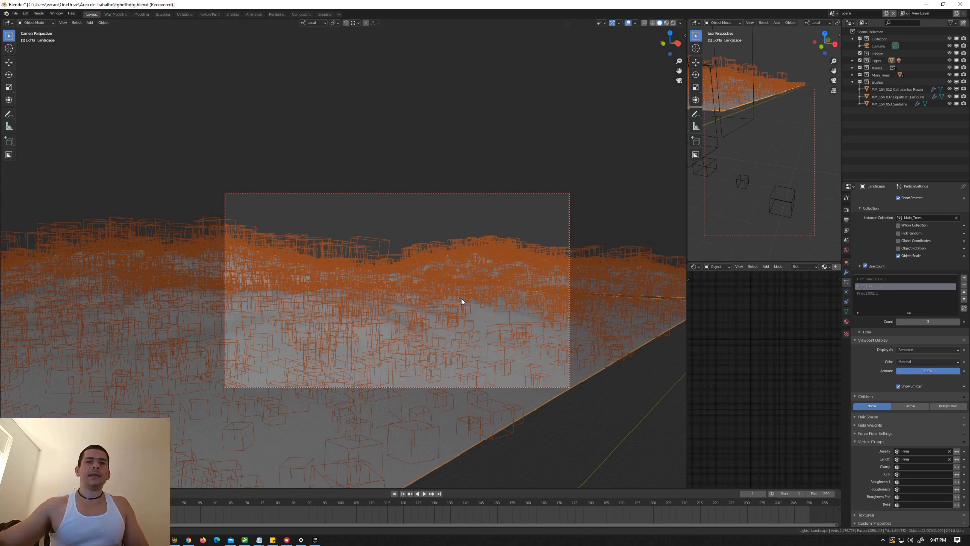
Step: Show the settings of the Bushes particle system, render the camera view, and close the render
scroll(904, 217, "up", 10)
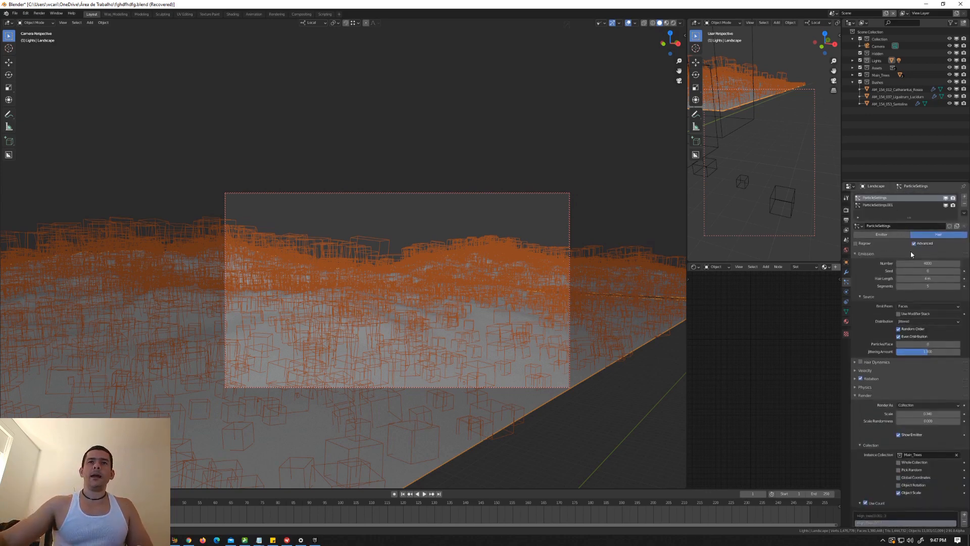
left_click(897, 205)
scroll(896, 202, "down", 1)
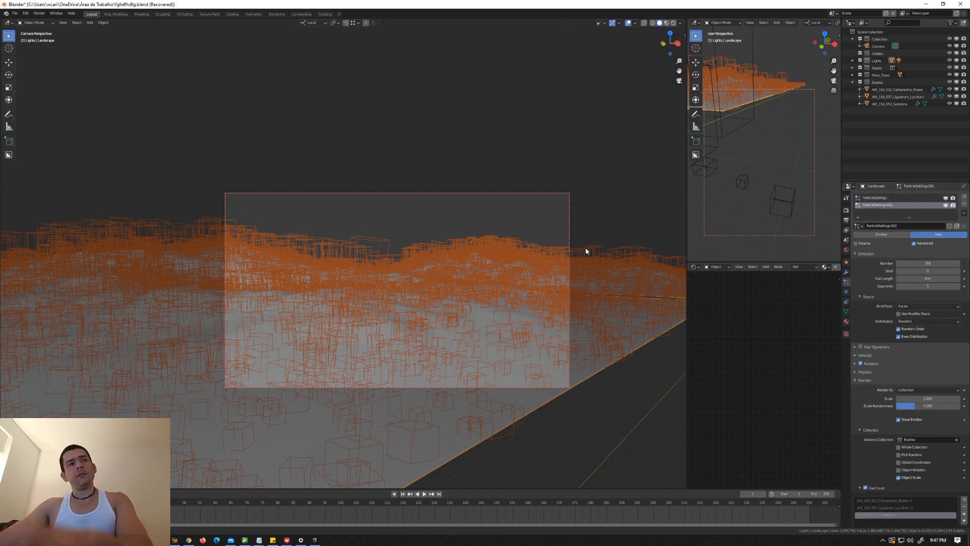
key("F12")
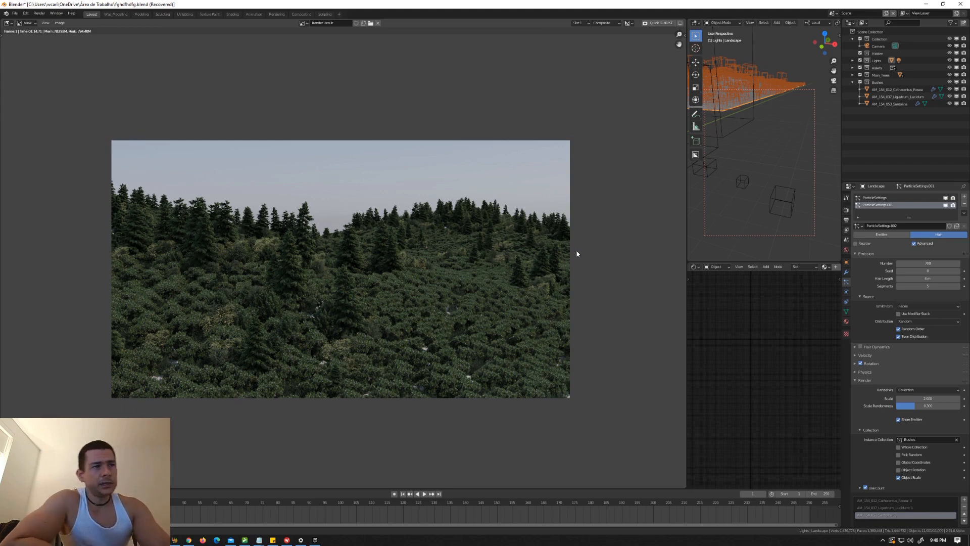
key("Escape")
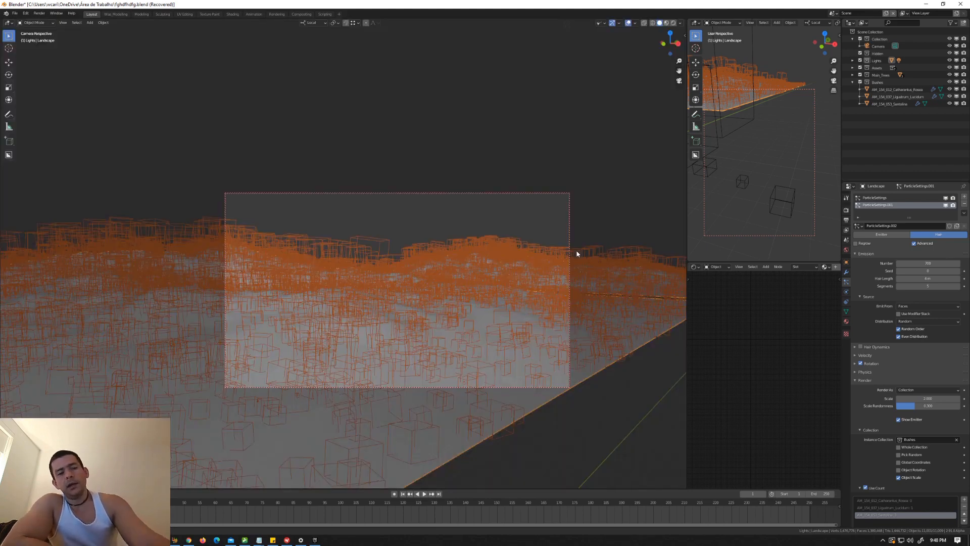